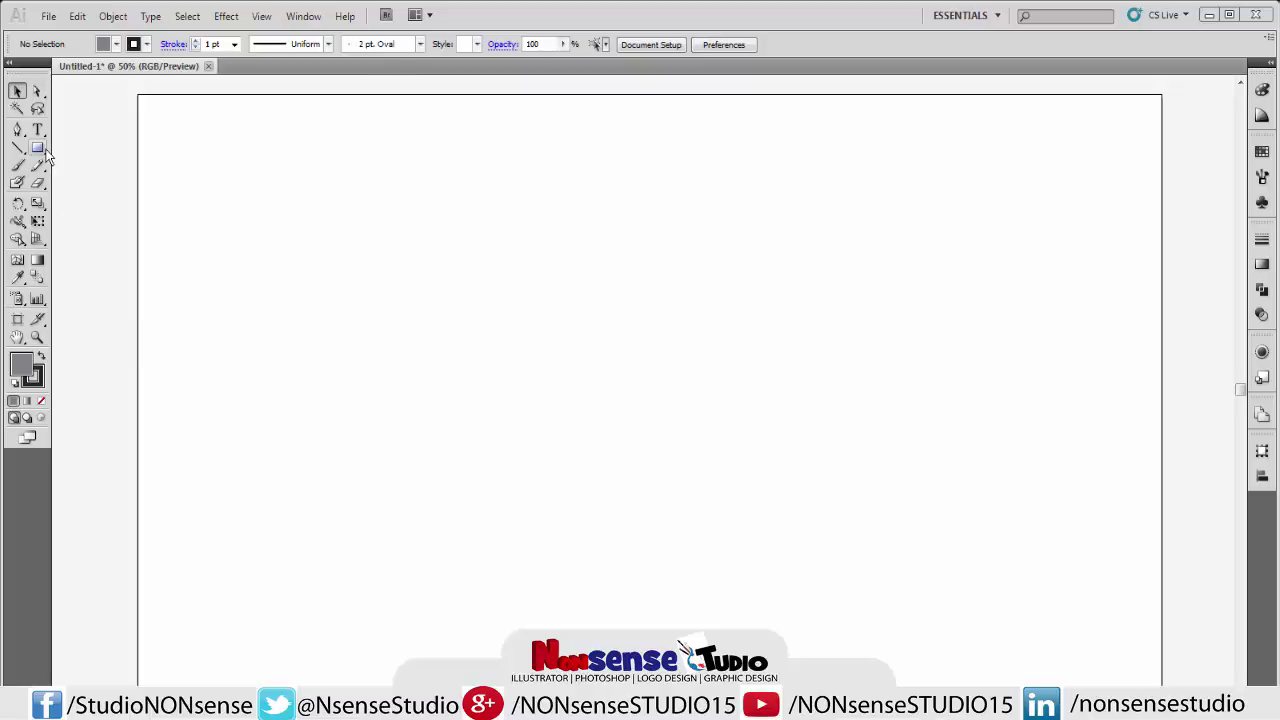
Draw a grey hexagon of about 661.644 × 764 px in the artboard's upper middle with the Polygon Tool.
drag(37, 148, 88, 207)
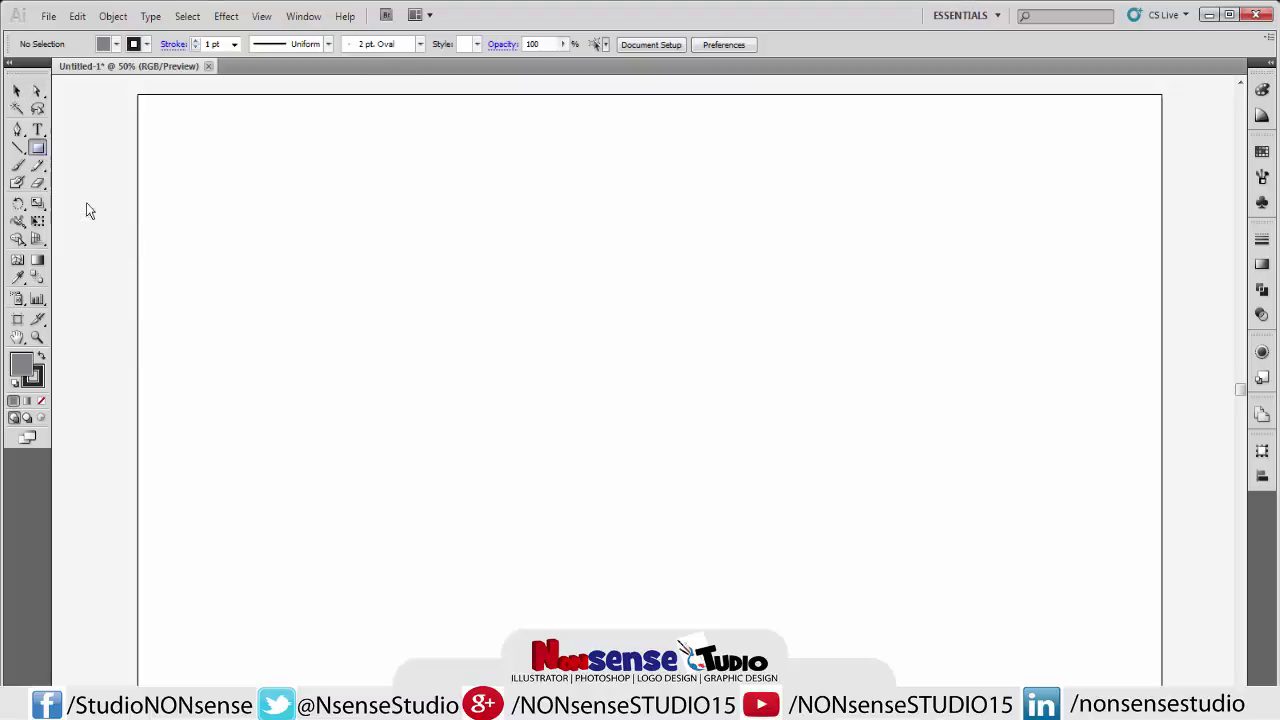
drag(608, 319, 608, 480)
click(20, 90)
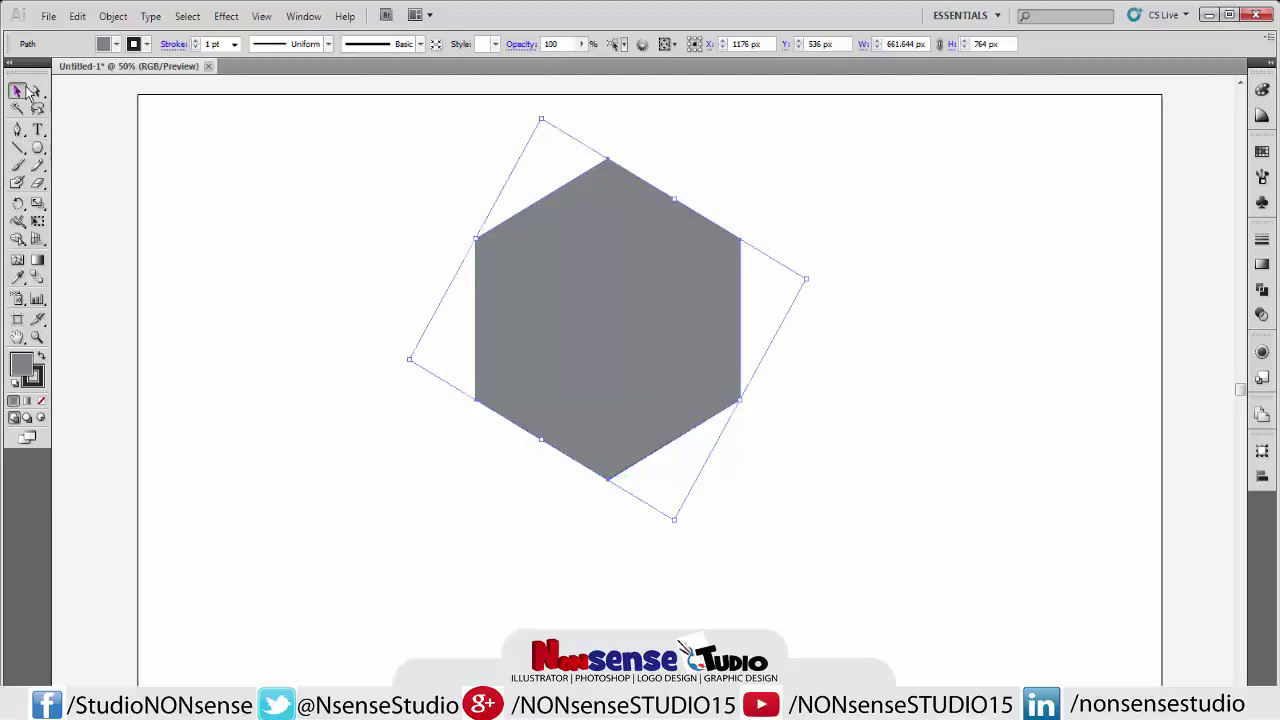
Paste a copy of the hexagon in front and scale the copy down.
click(77, 16)
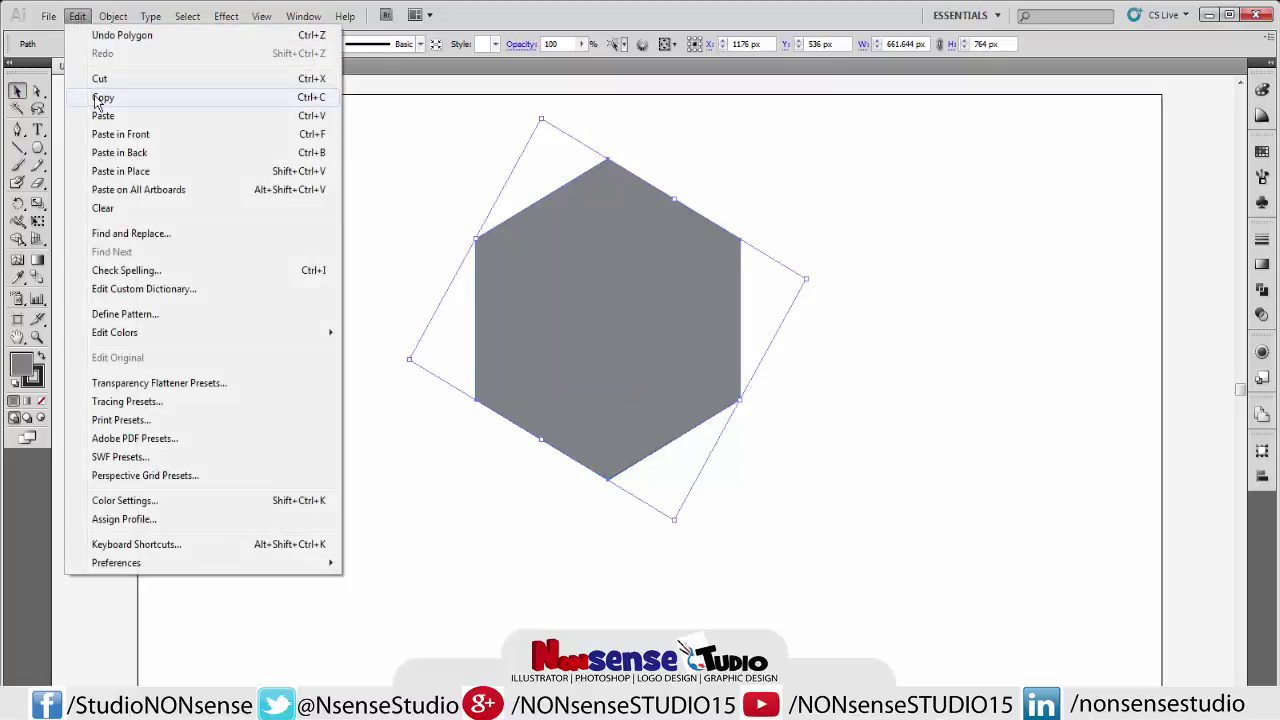
click(103, 97)
click(77, 16)
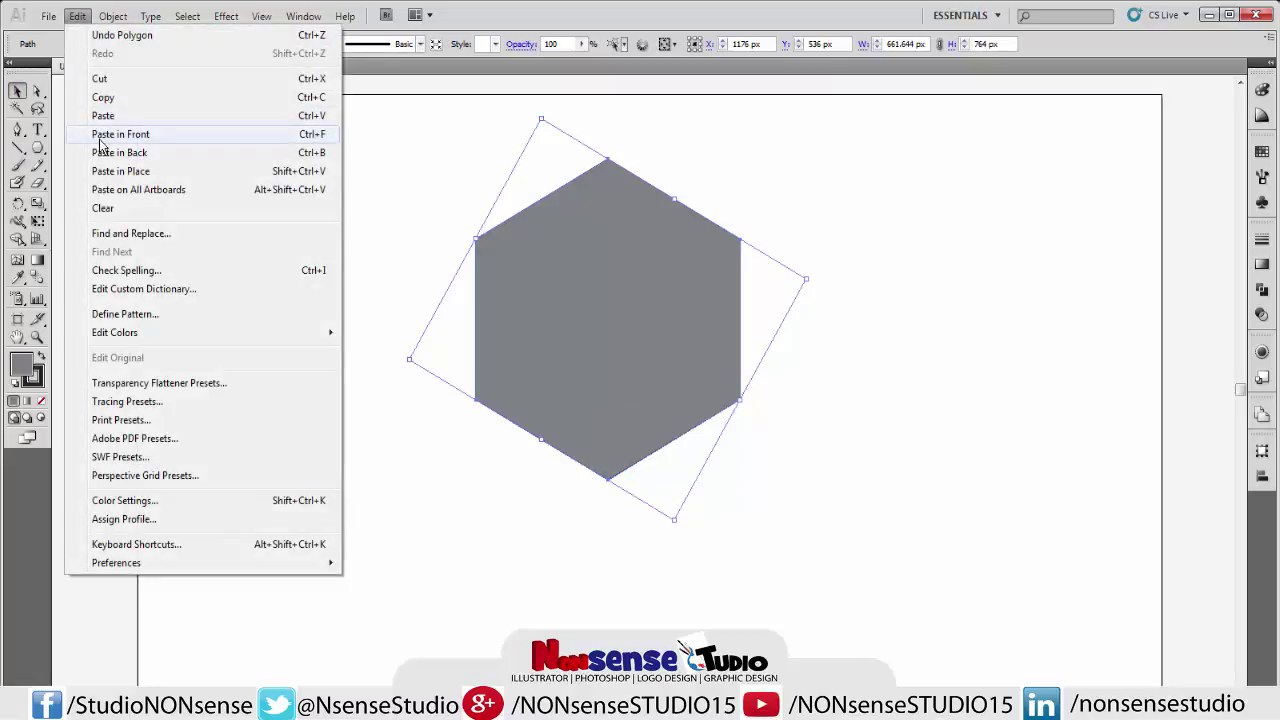
click(100, 139)
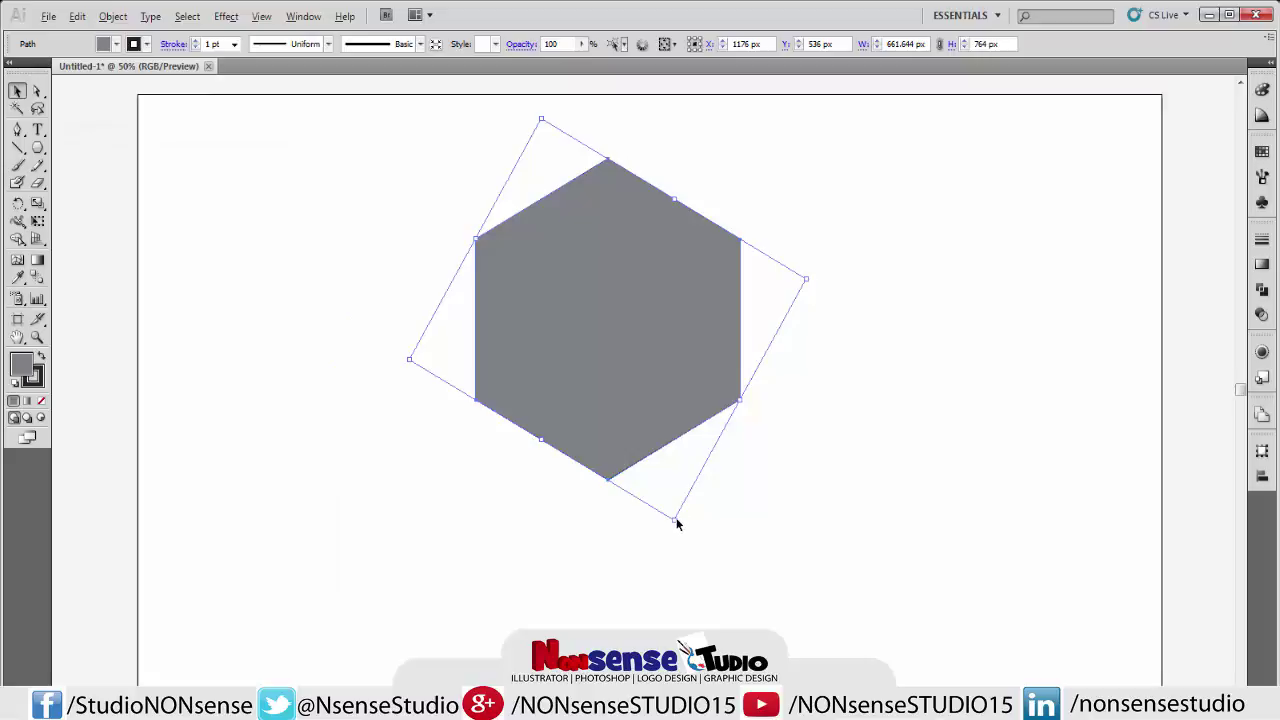
drag(675, 519, 649, 457)
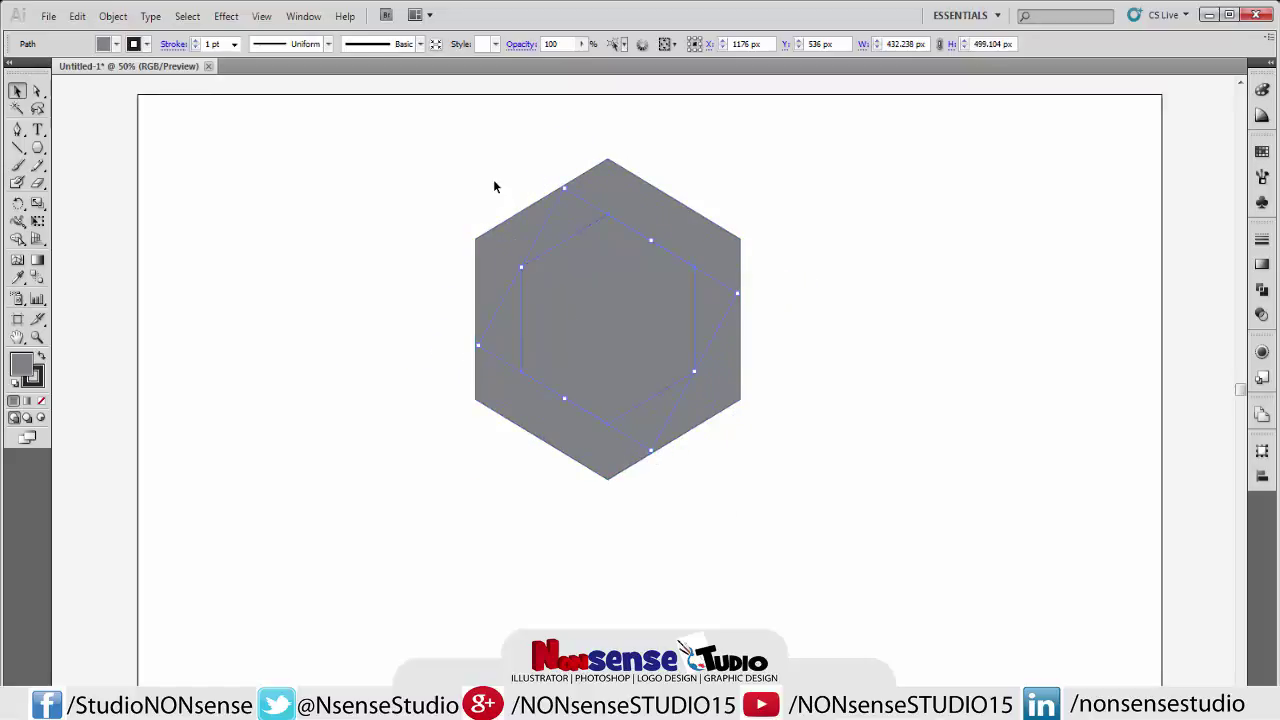
Cut the small hexagon out of the large one with Pathfinder Minus Front.
drag(493, 179, 588, 292)
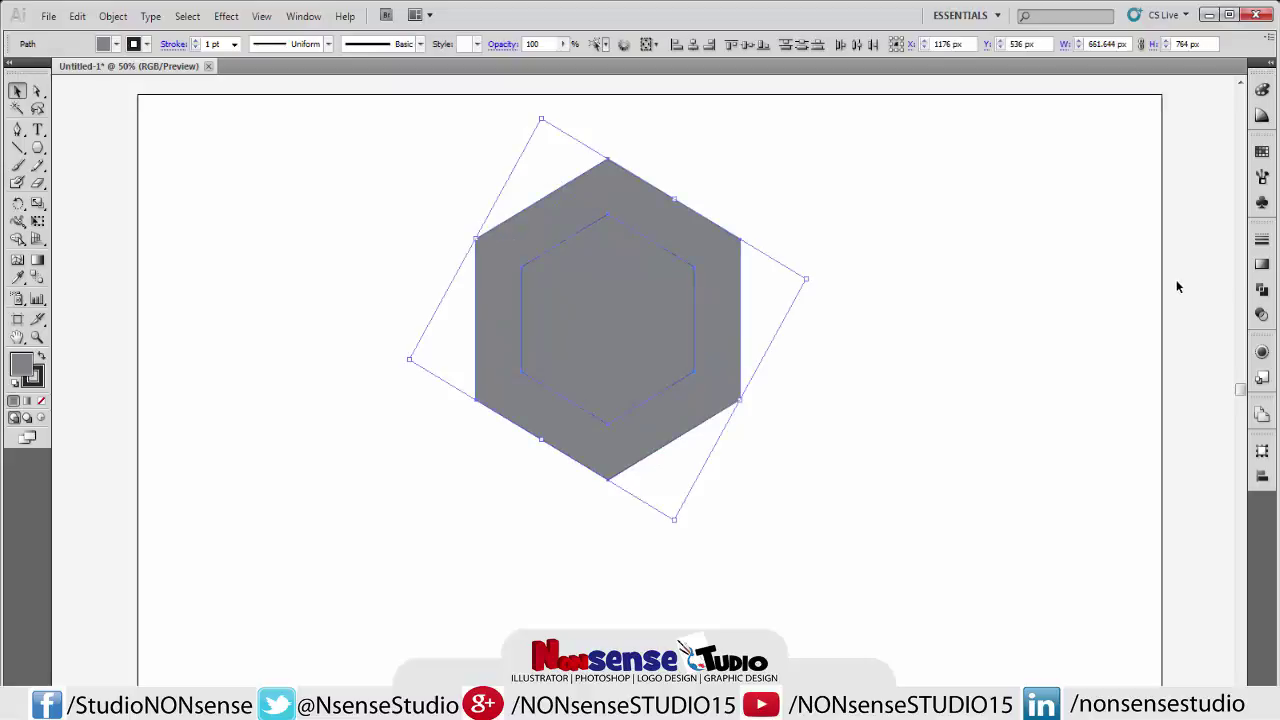
click(1262, 289)
click(1115, 264)
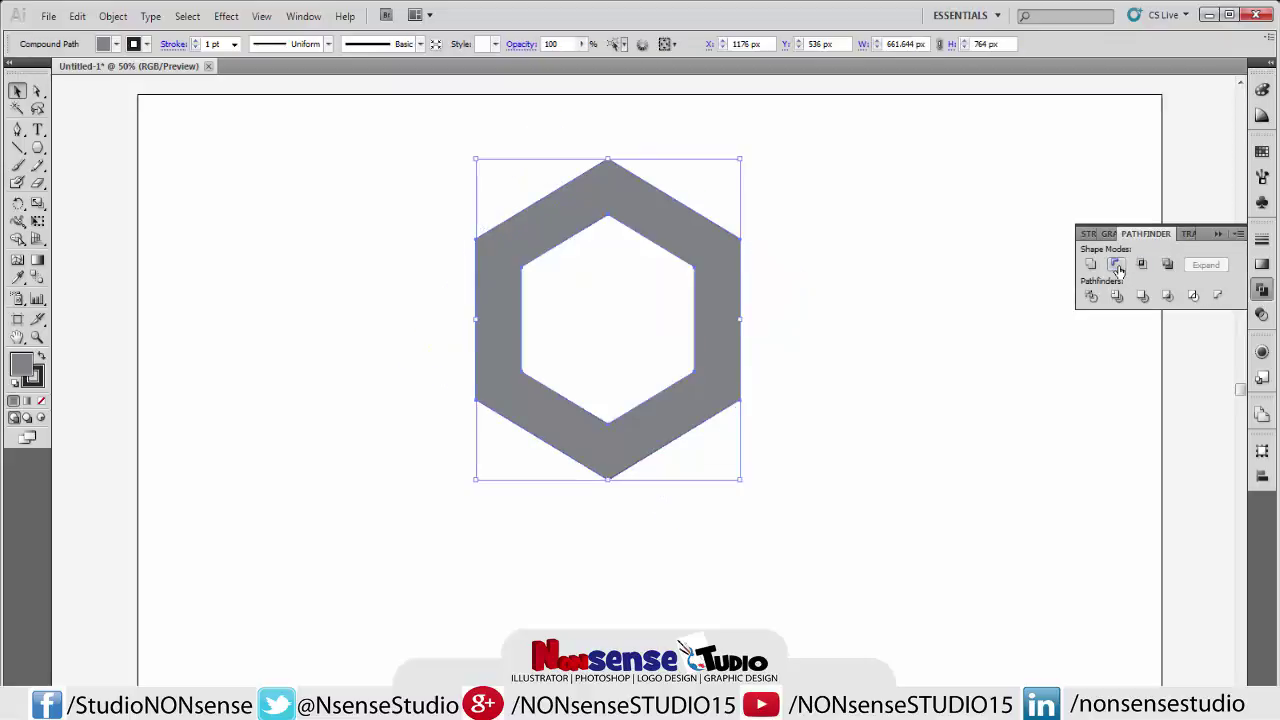
click(1220, 235)
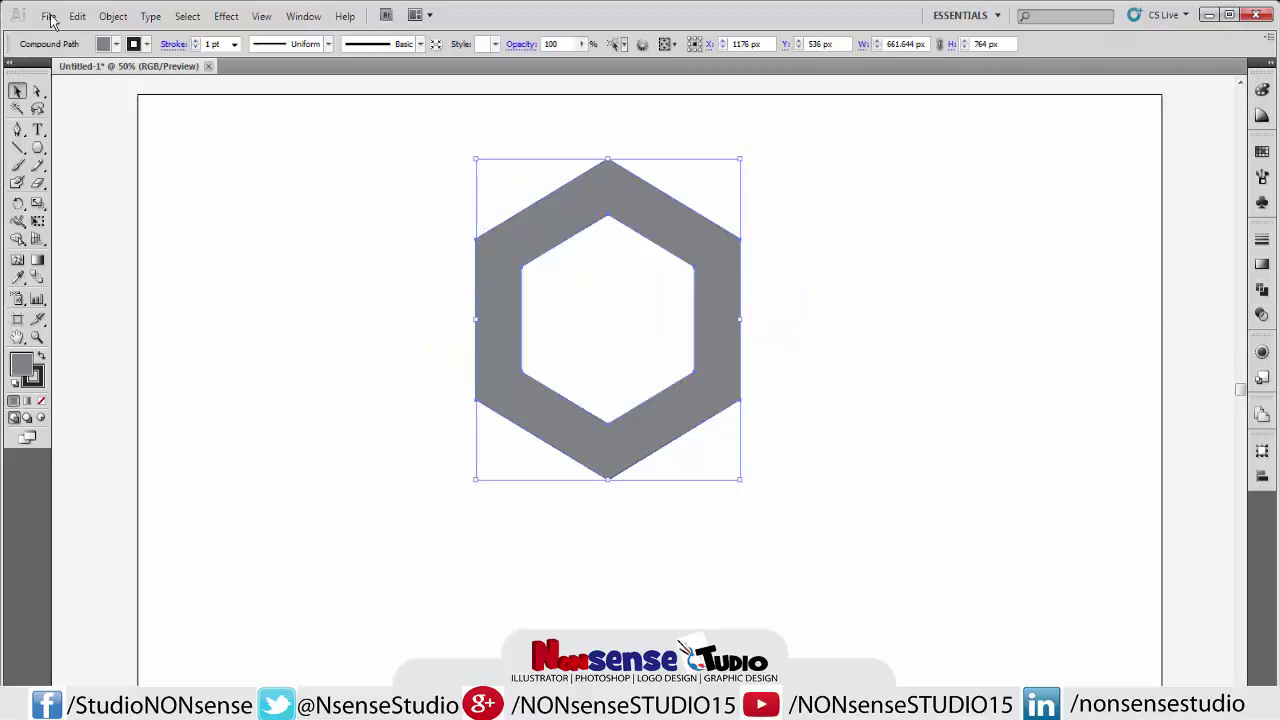
Paste a copy of the hexagonal ring in front and move it left of the original.
click(77, 16)
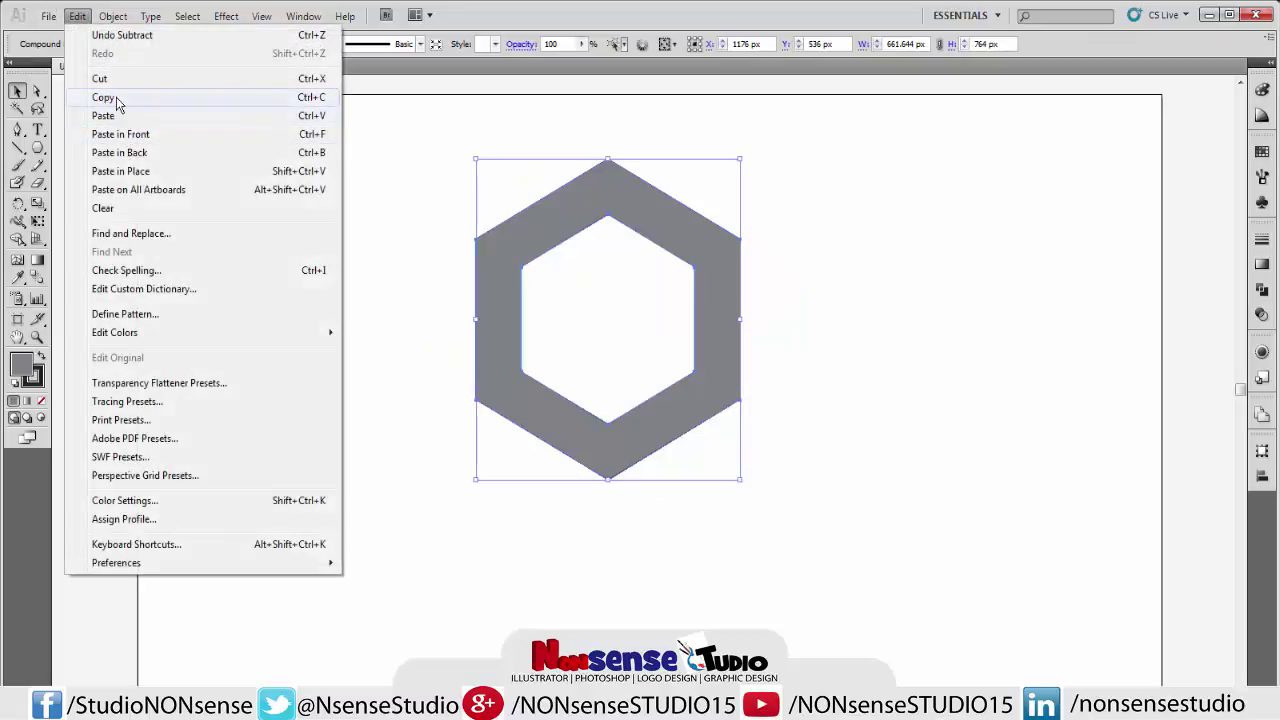
click(117, 97)
click(77, 16)
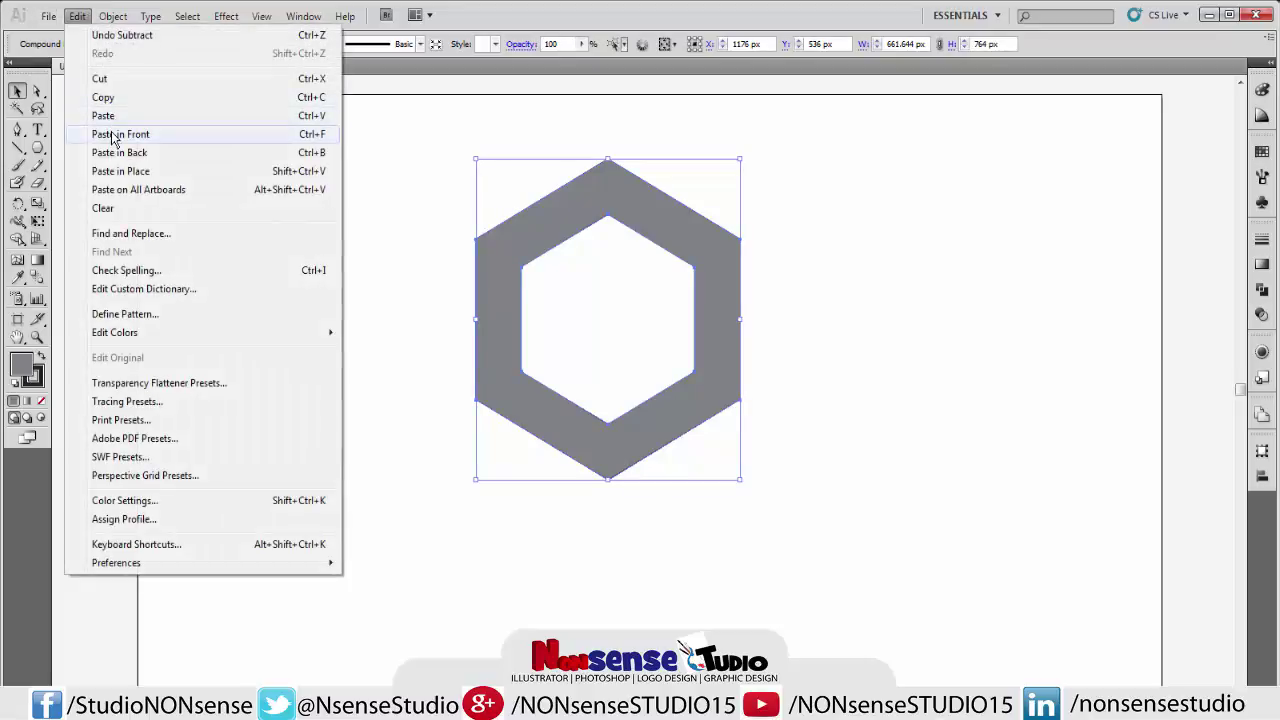
click(113, 138)
mouse_move(537, 220)
mouse_down()
mouse_move(264, 172)
mouse_move(227, 181)
mouse_move(234, 196)
mouse_up()
click(477, 537)
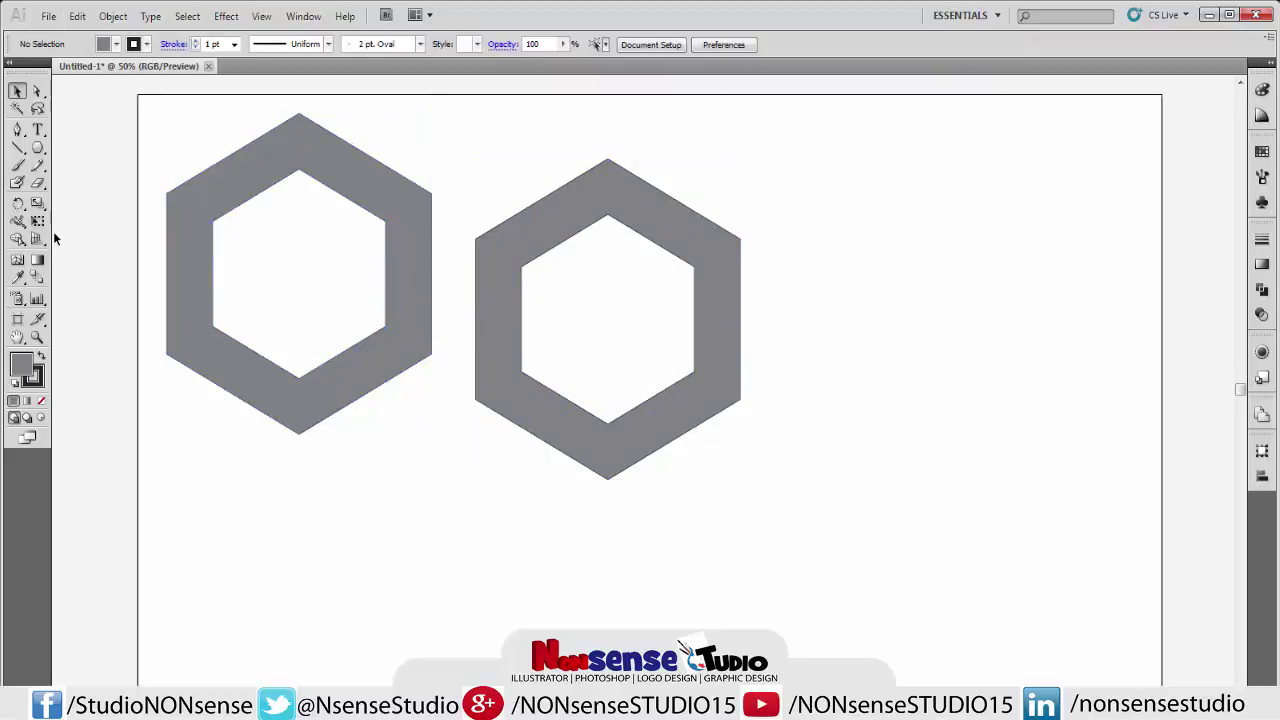
click(18, 148)
Draw lines from the outer top corner to inner top, then to outer left; select the ring.
drag(608, 158, 610, 203)
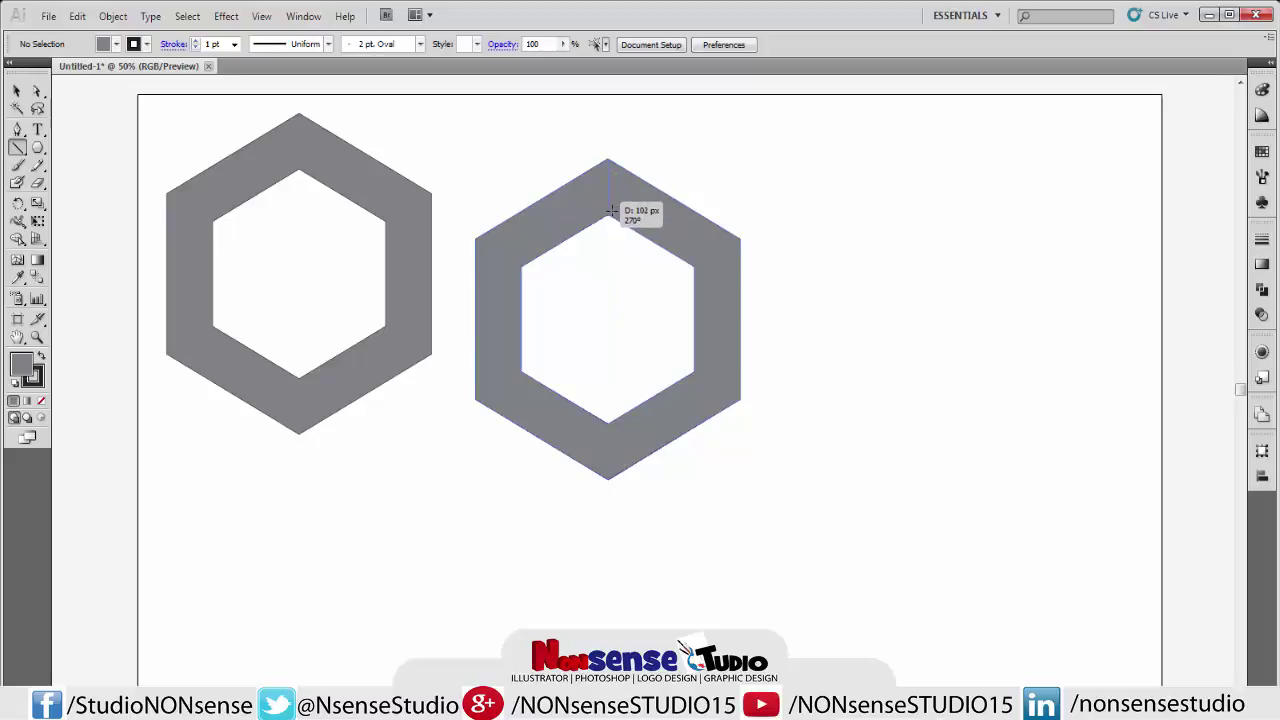
drag(610, 203, 607, 212)
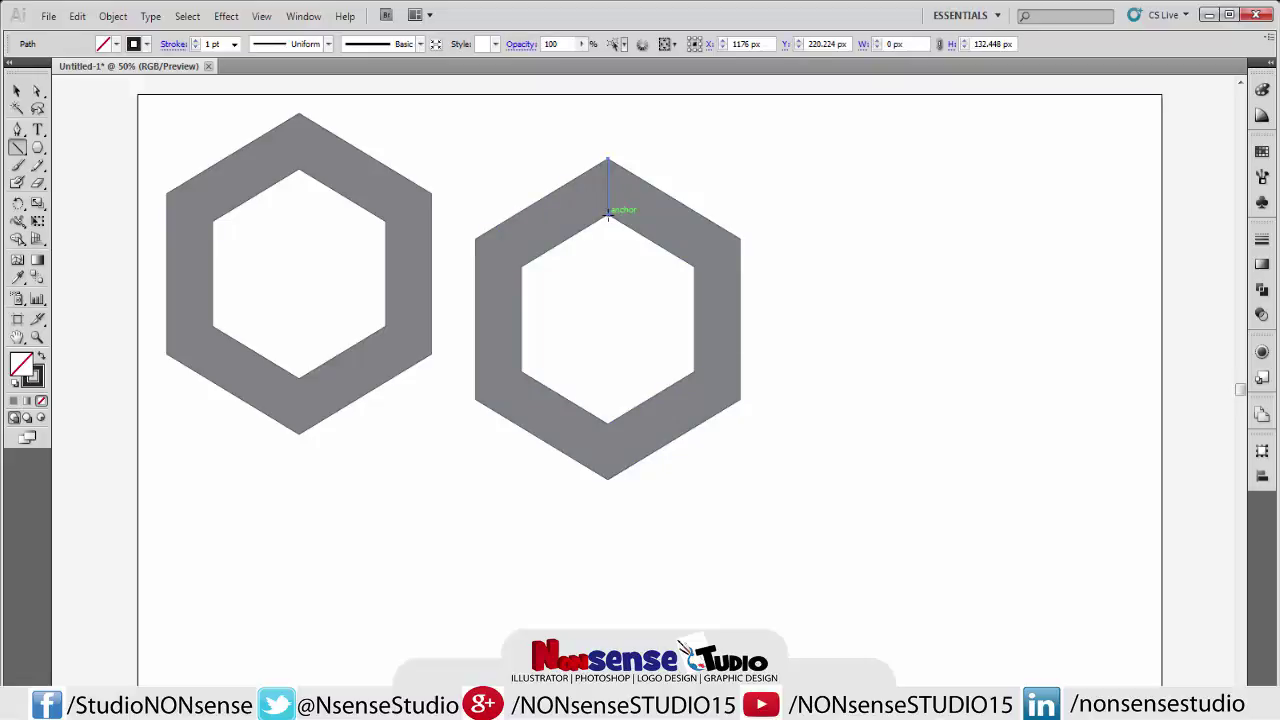
mouse_move(607, 212)
mouse_down()
mouse_move(473, 239)
mouse_move(521, 265)
mouse_up()
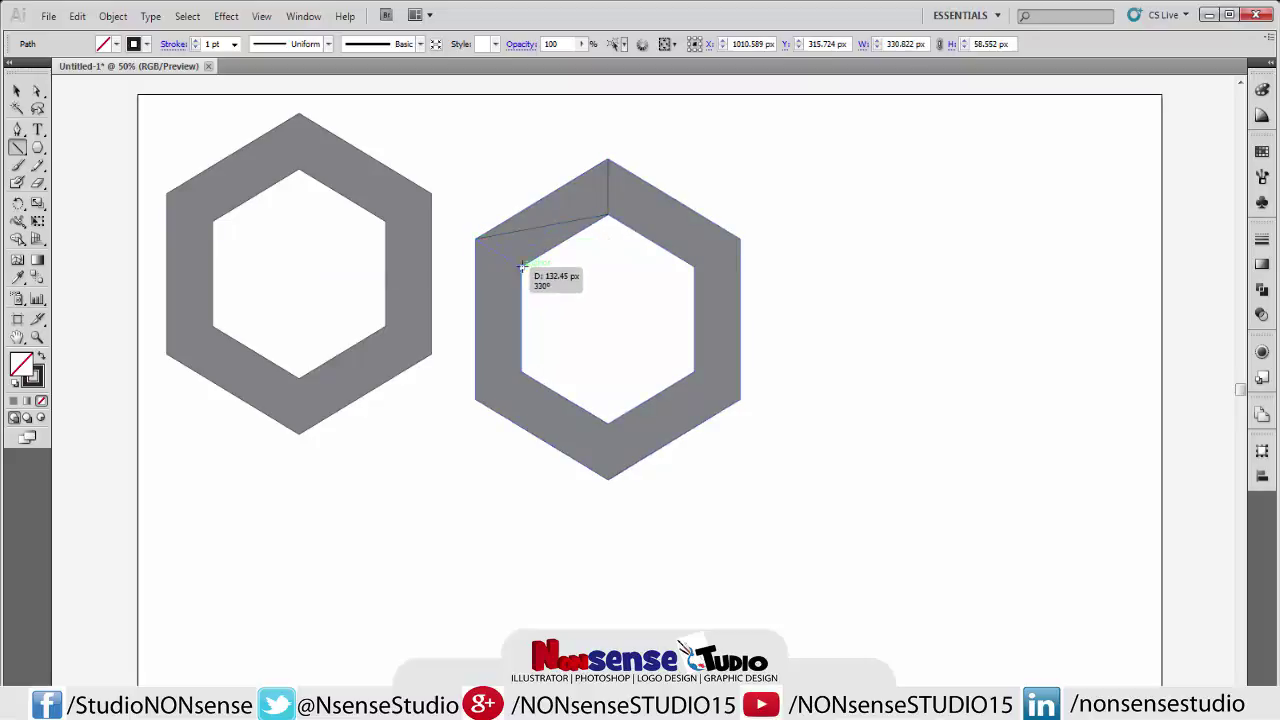
drag(521, 265, 521, 265)
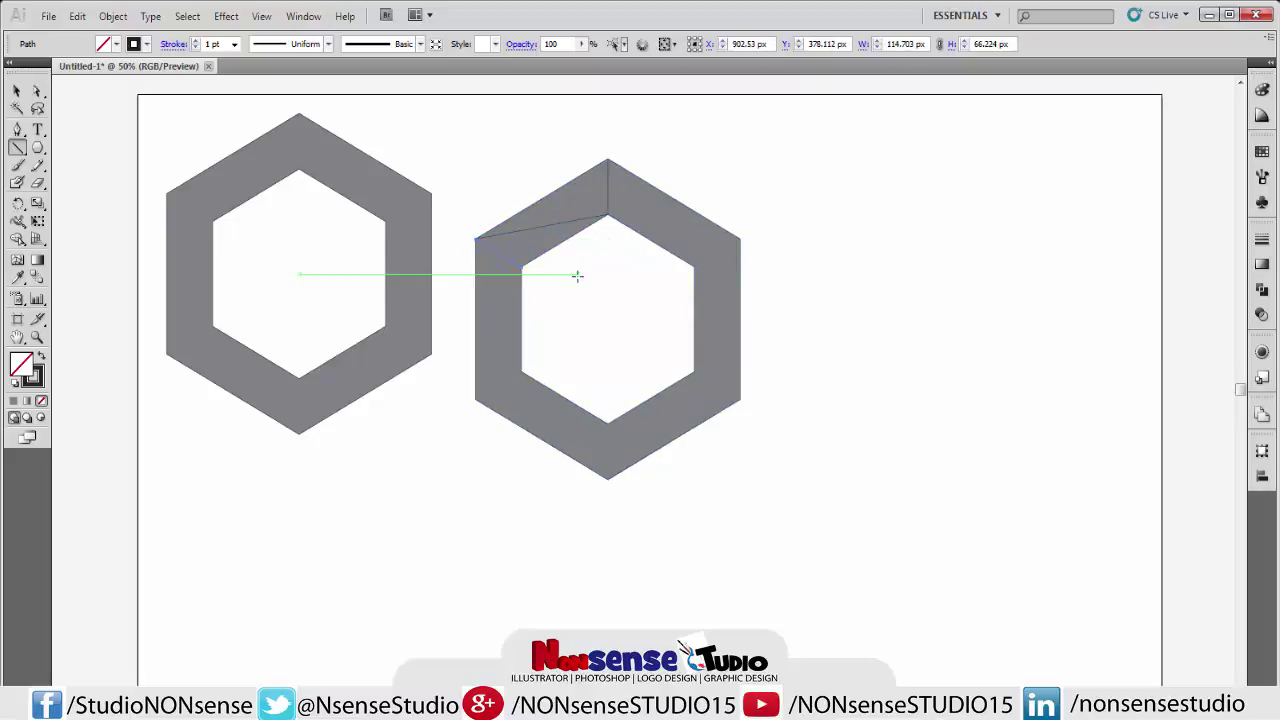
click(16, 90)
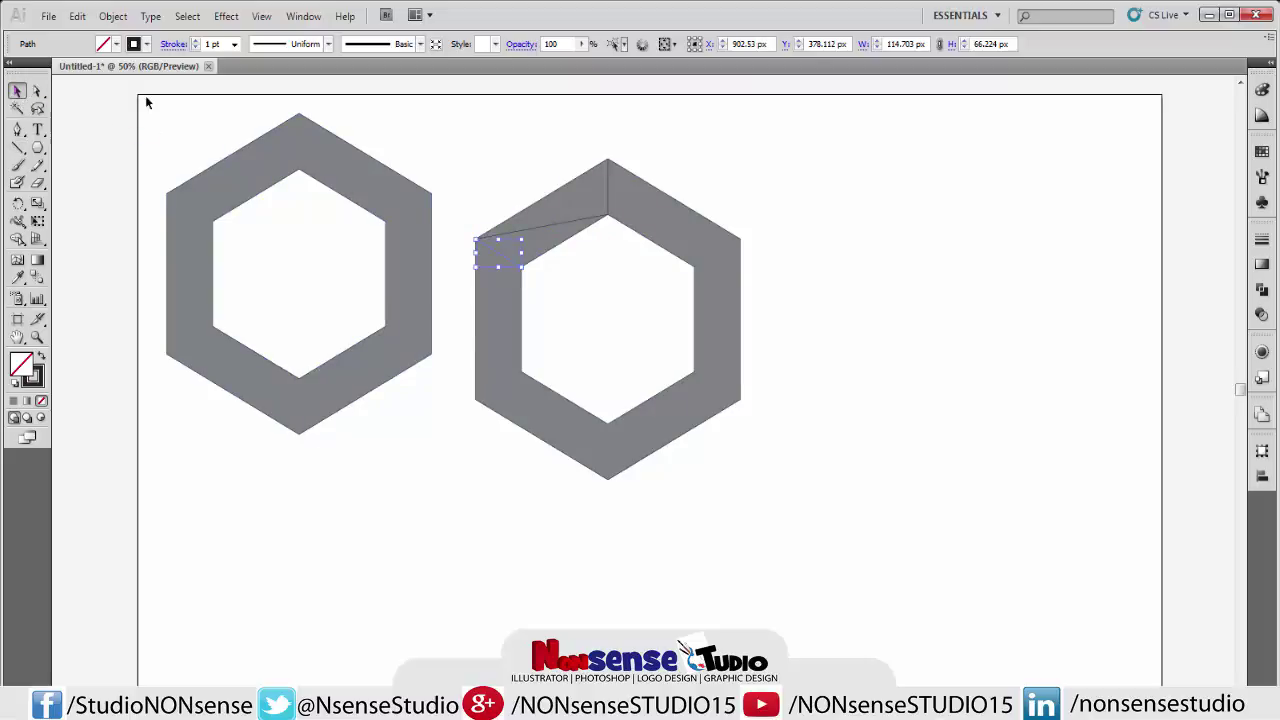
drag(474, 139, 740, 446)
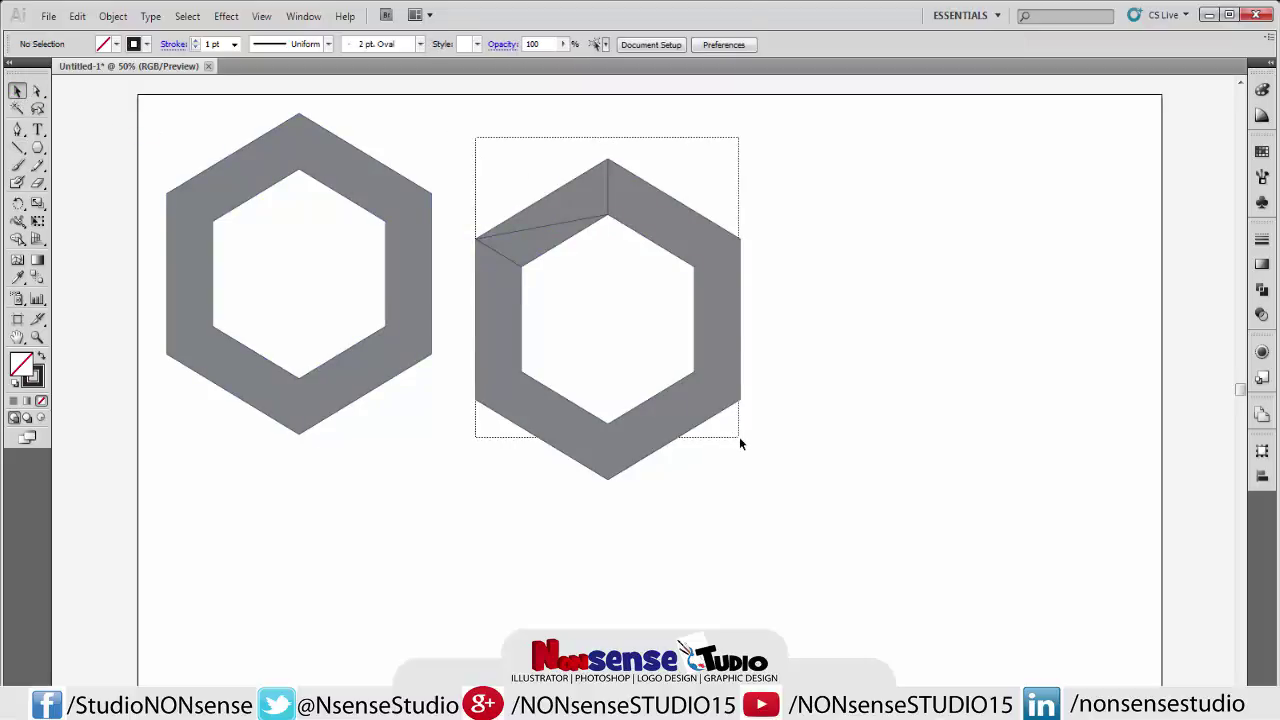
Divide the right ring along the lines with Pathfinder and ungroup the pieces.
click(1261, 290)
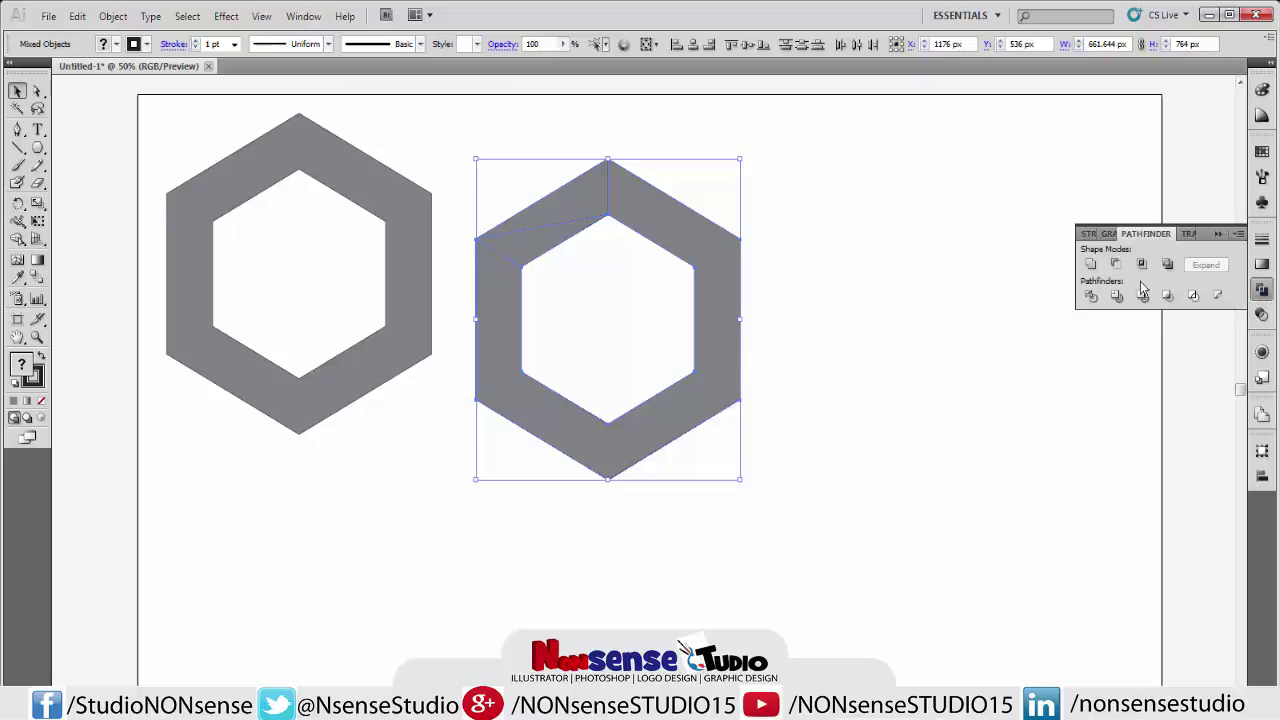
click(1090, 298)
right_click(706, 361)
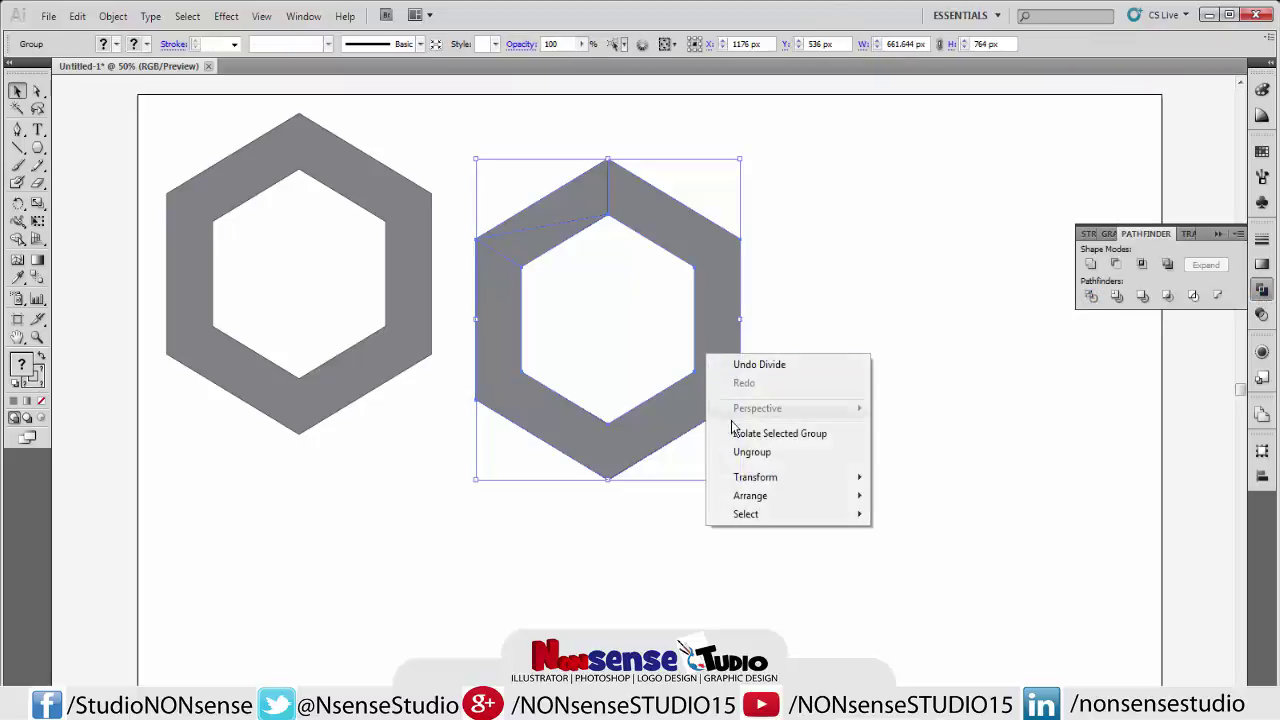
click(749, 451)
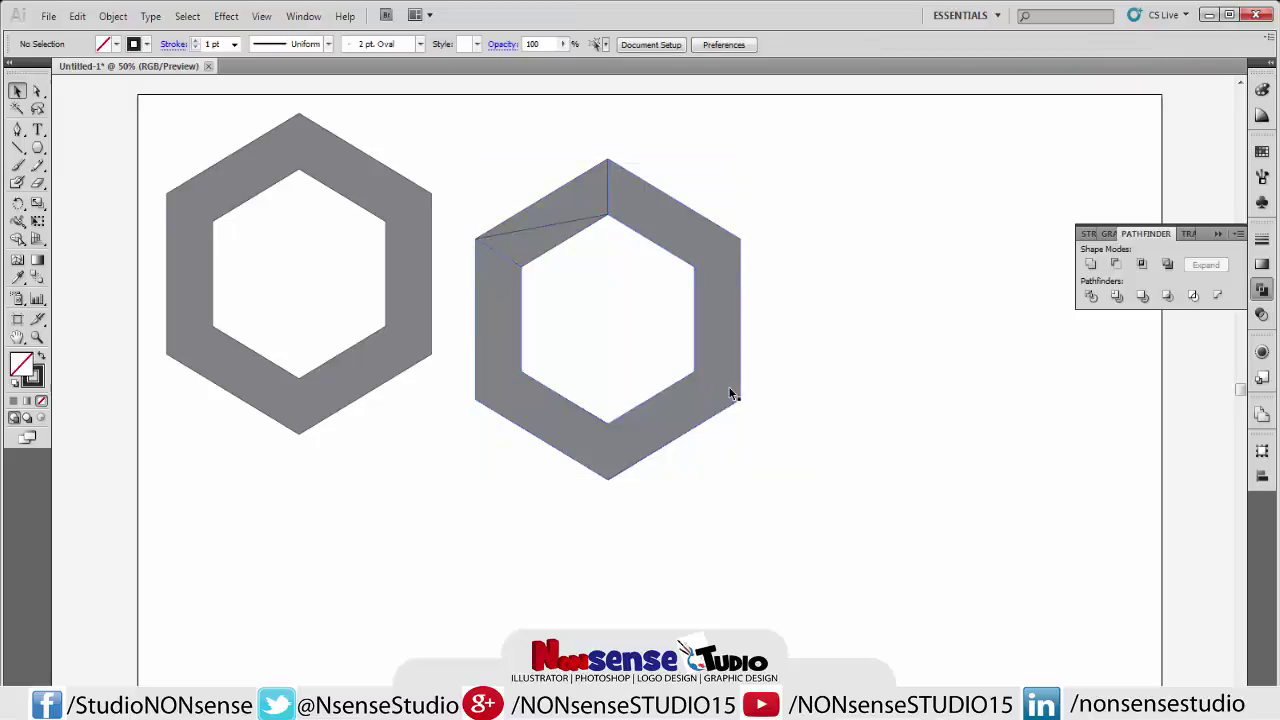
Delete the leftover ring pieces so only the upper-left facet remains.
key(Delete)
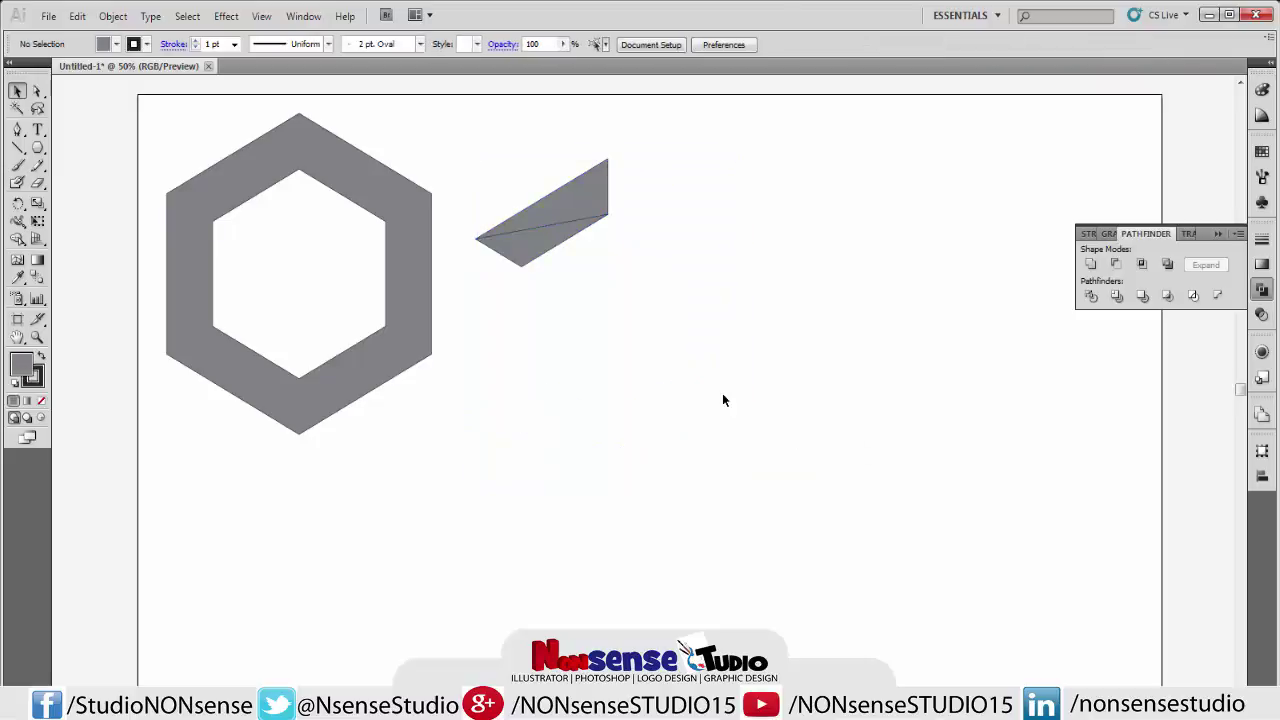
key(ctrl+z)
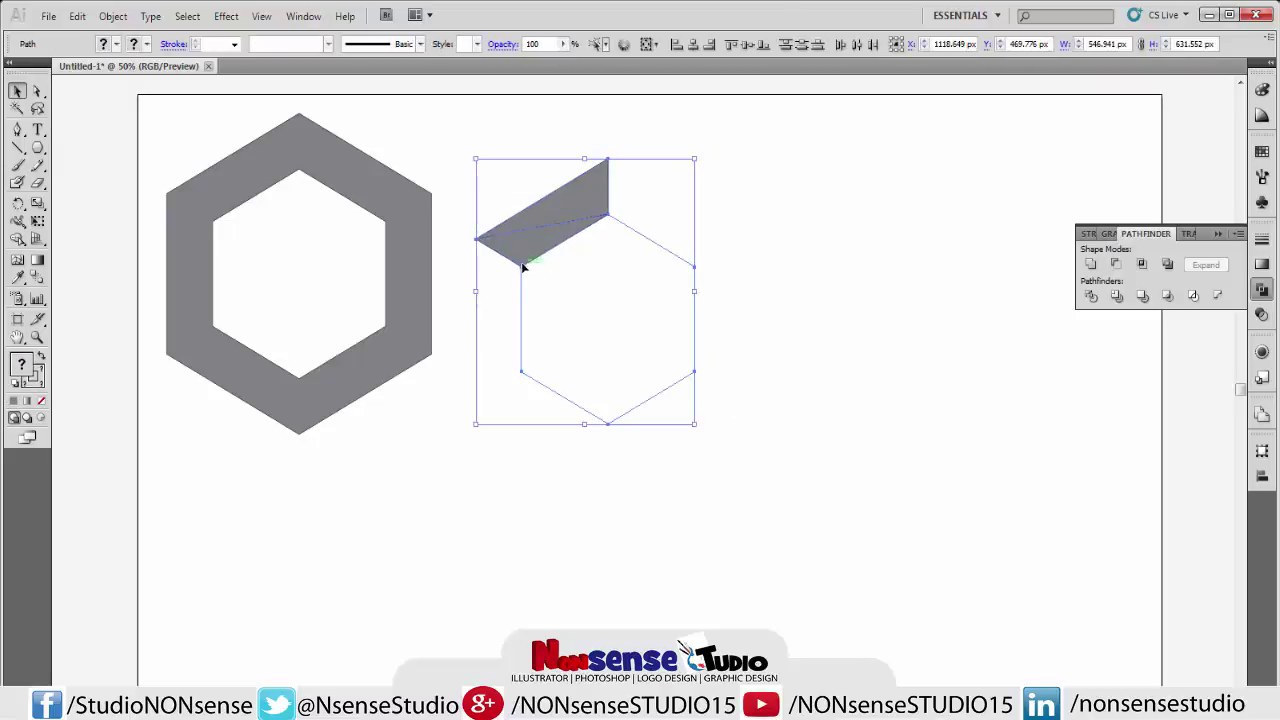
key(Delete)
key(ctrl+z)
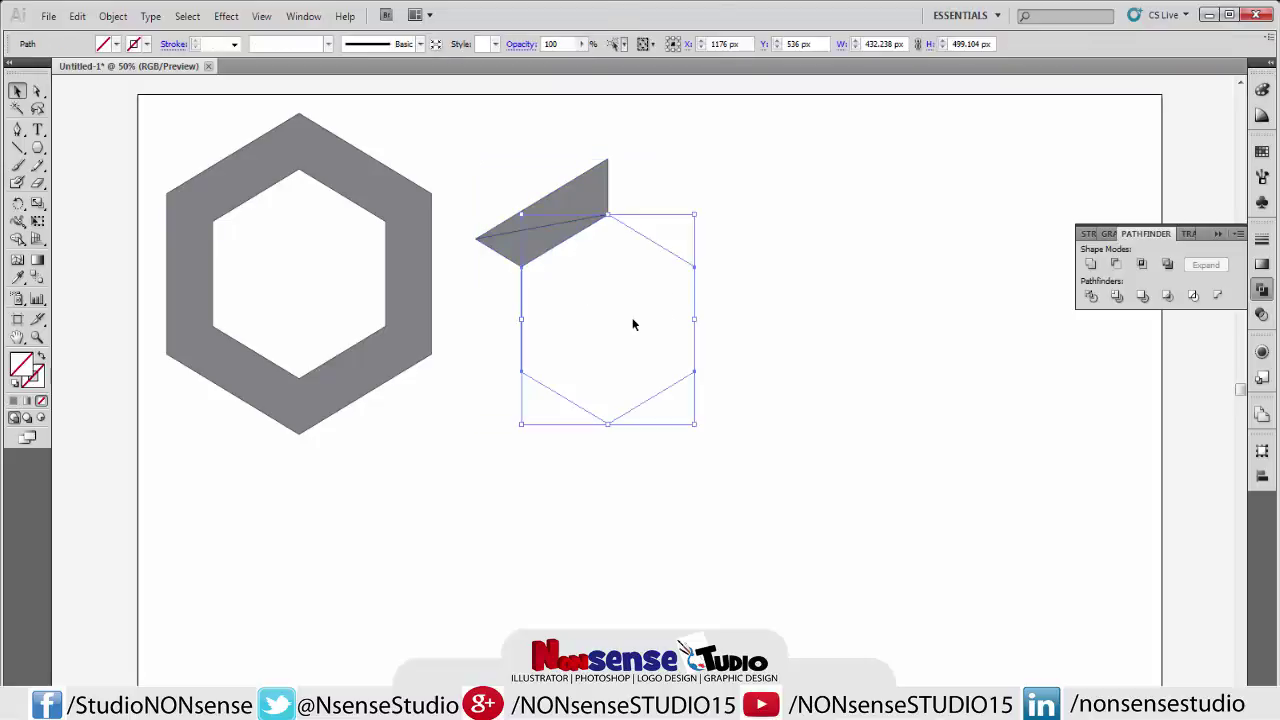
key(Delete)
Set the facet's stroke to None and select its lower piece.
click(545, 242)
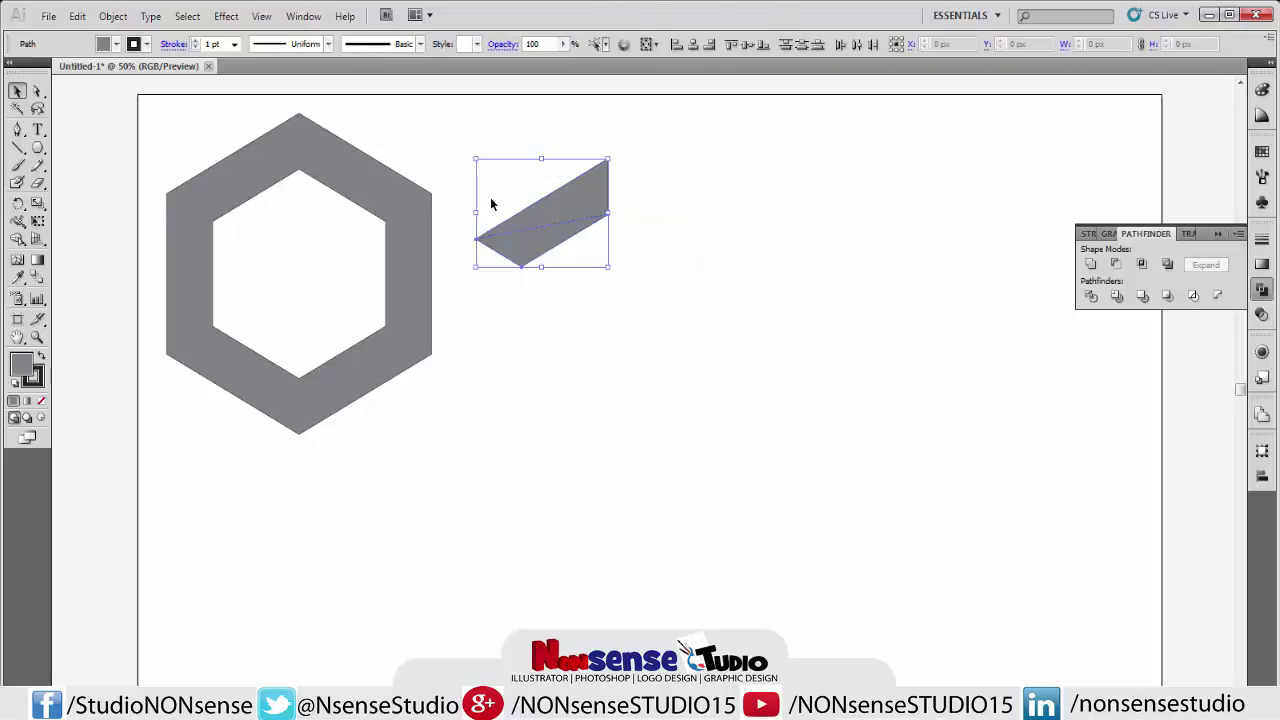
click(147, 44)
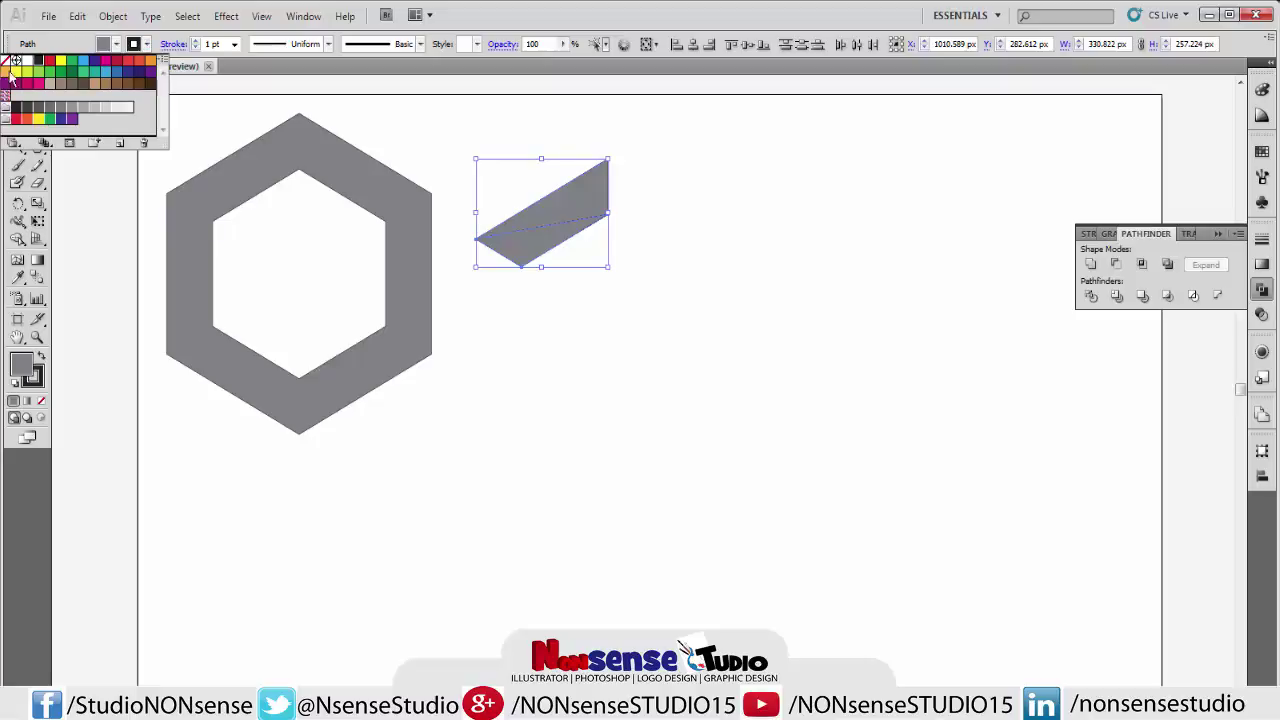
click(6, 64)
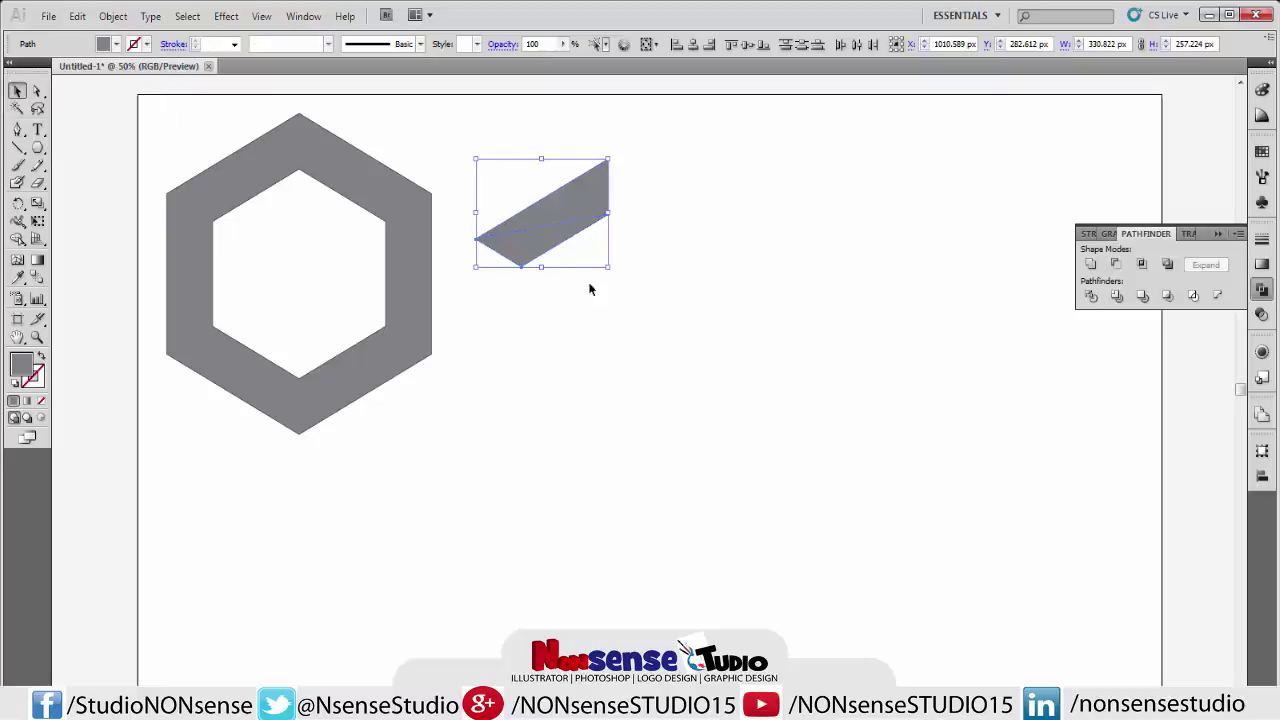
click(657, 314)
click(541, 255)
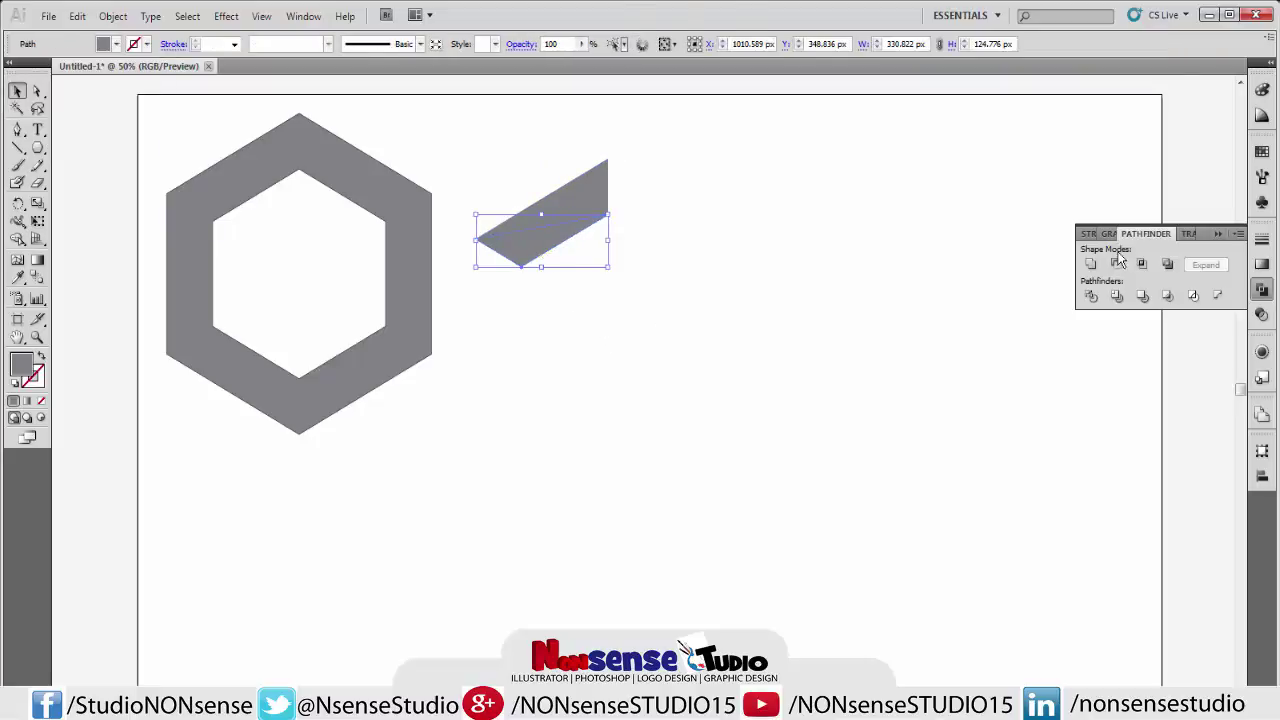
click(1219, 234)
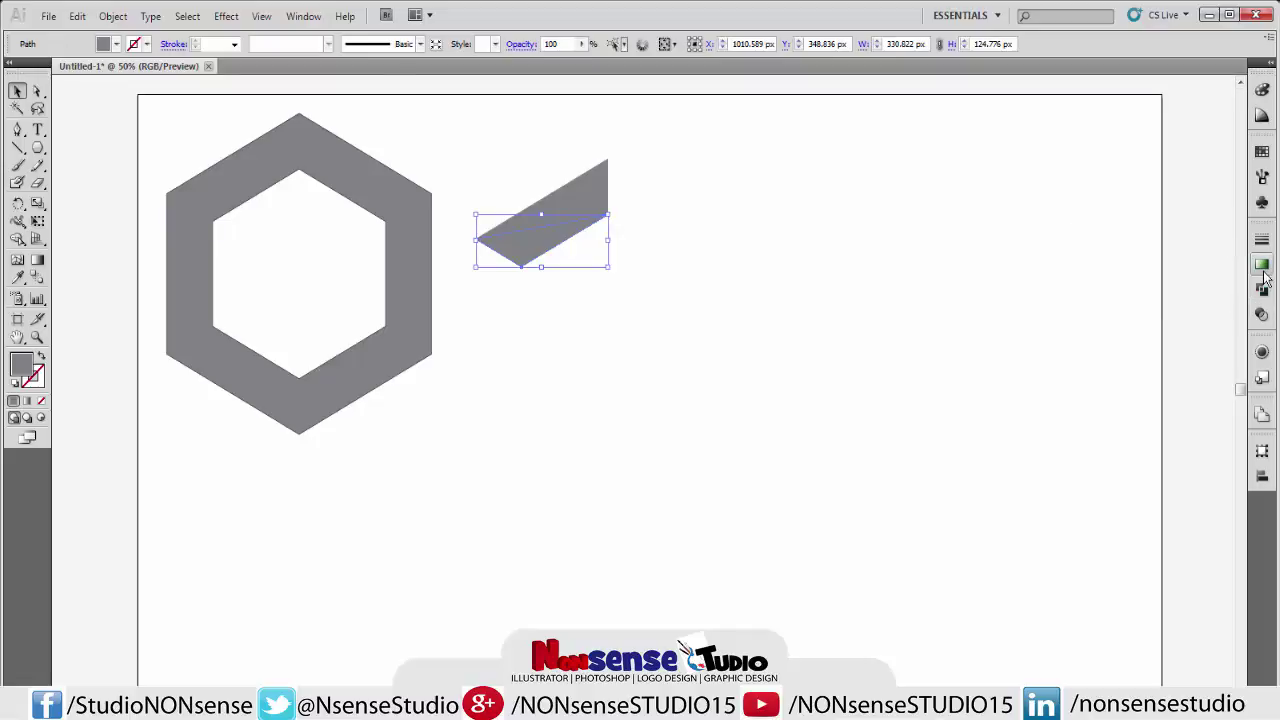
Fill the lower piece with a blue-to-dark-purple linear gradient, midpoint shifted right.
click(1262, 264)
click(1210, 308)
double_click(1213, 310)
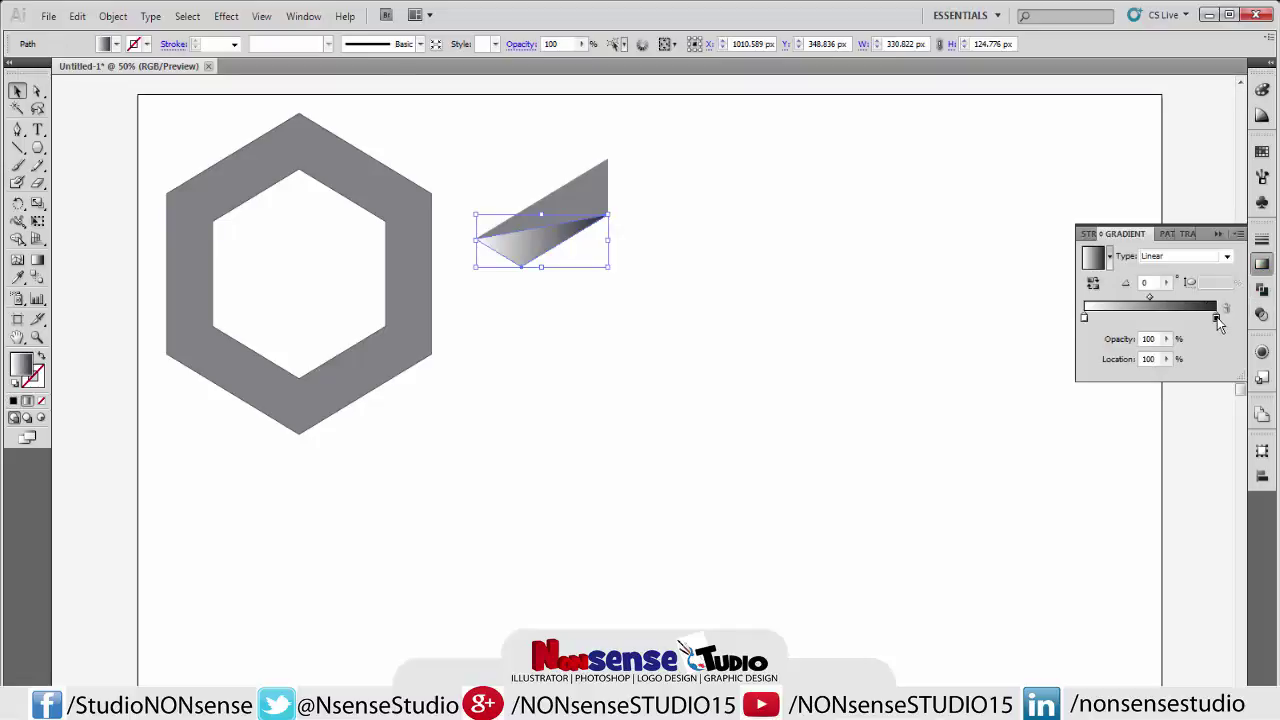
click(1203, 373)
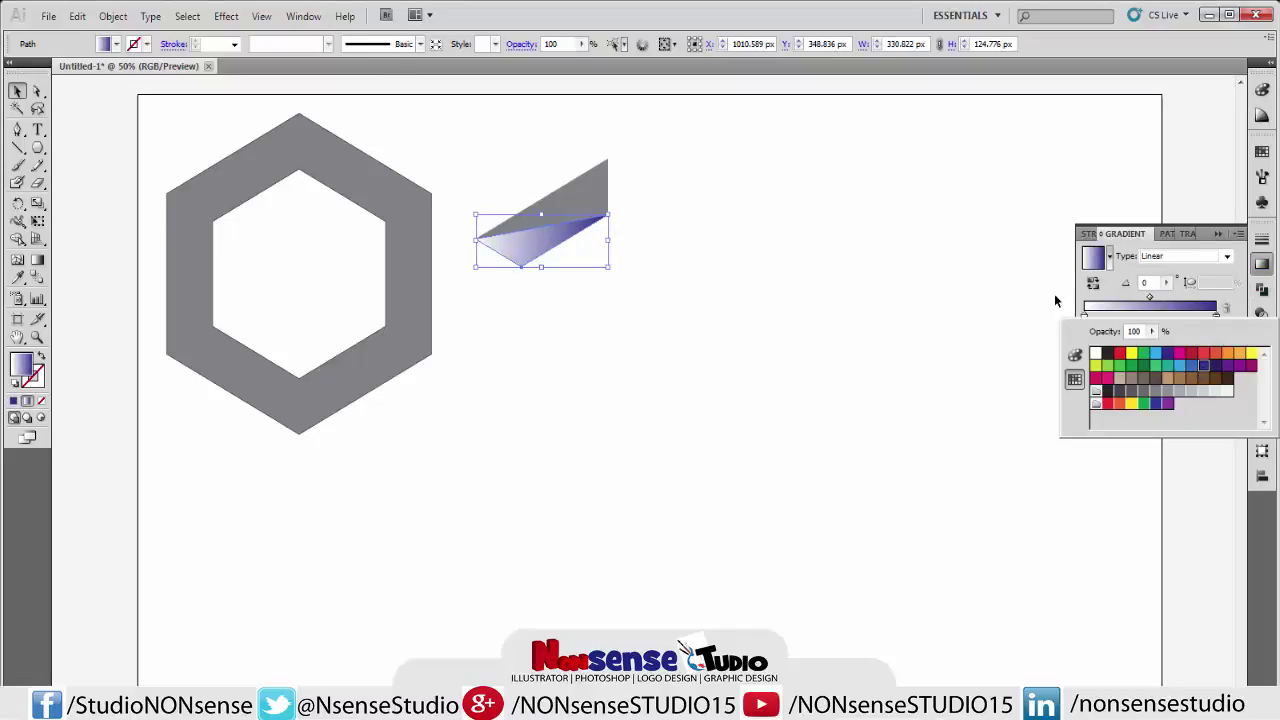
double_click(1084, 317)
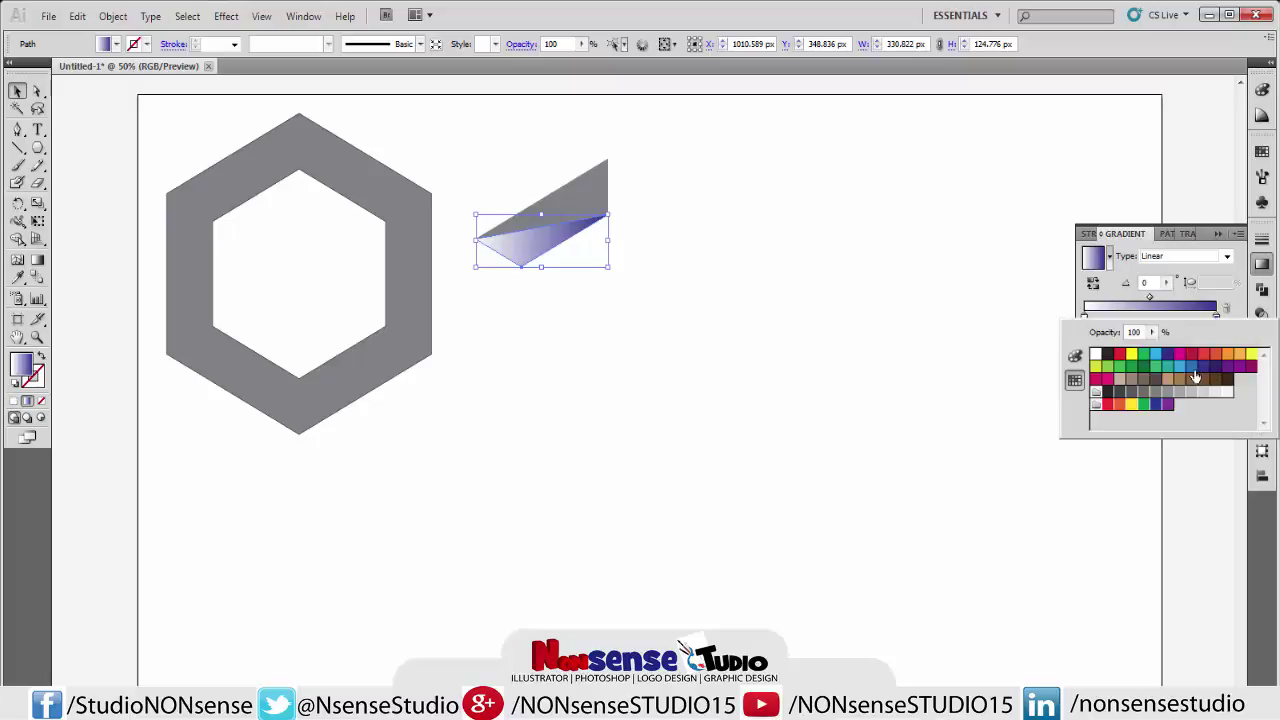
click(1180, 366)
click(895, 360)
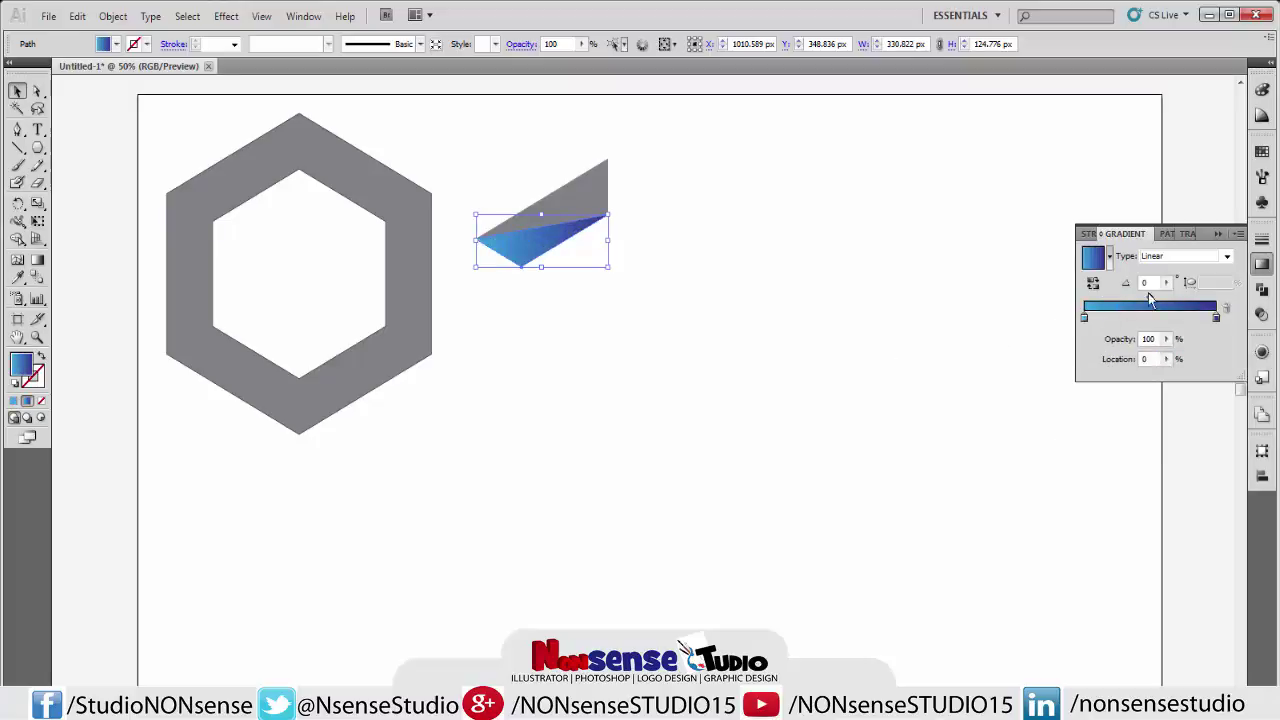
drag(1150, 297, 1161, 298)
click(677, 224)
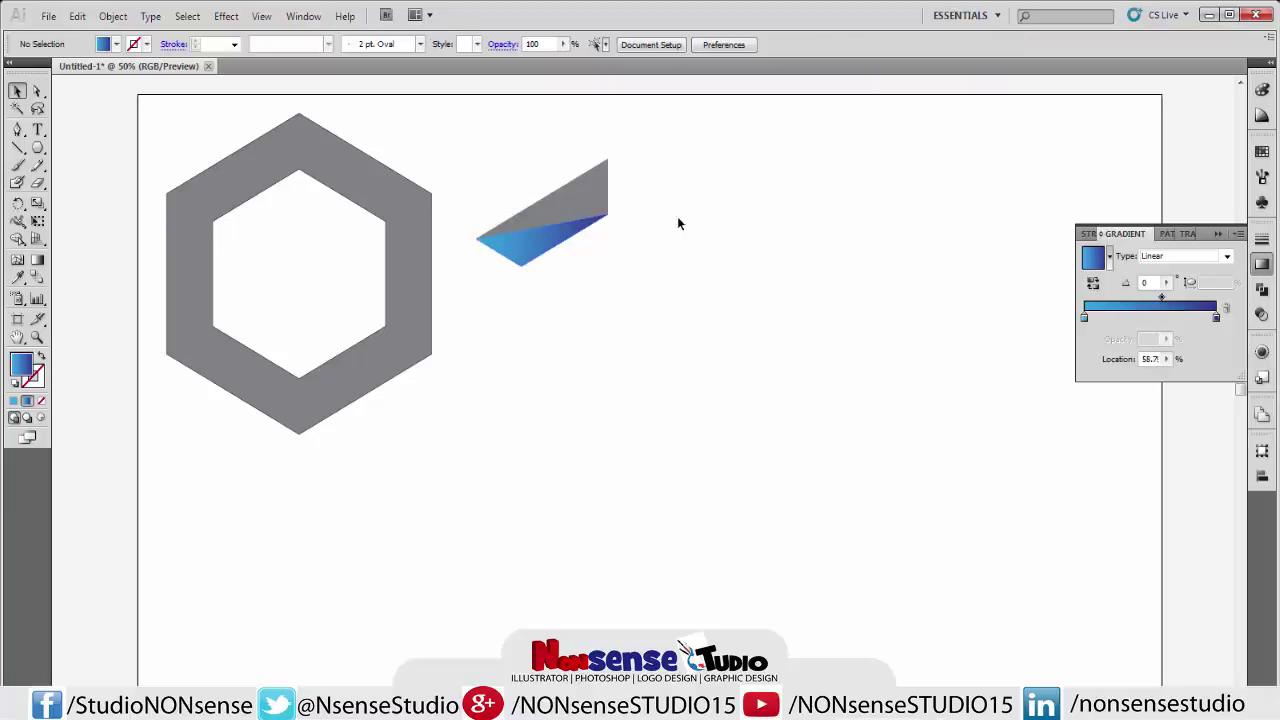
Apply the gradient to the upper piece with the dark stop at the start and light blue at the end.
click(584, 210)
click(1217, 316)
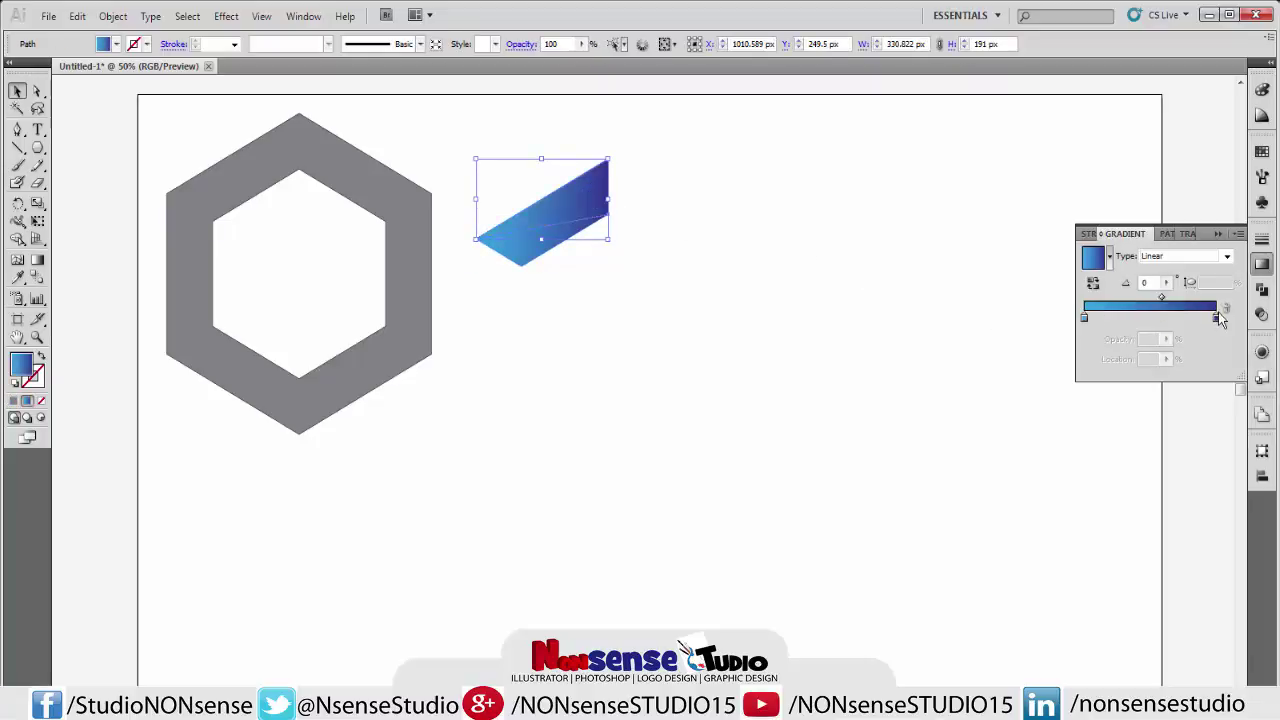
drag(1217, 317, 1125, 318)
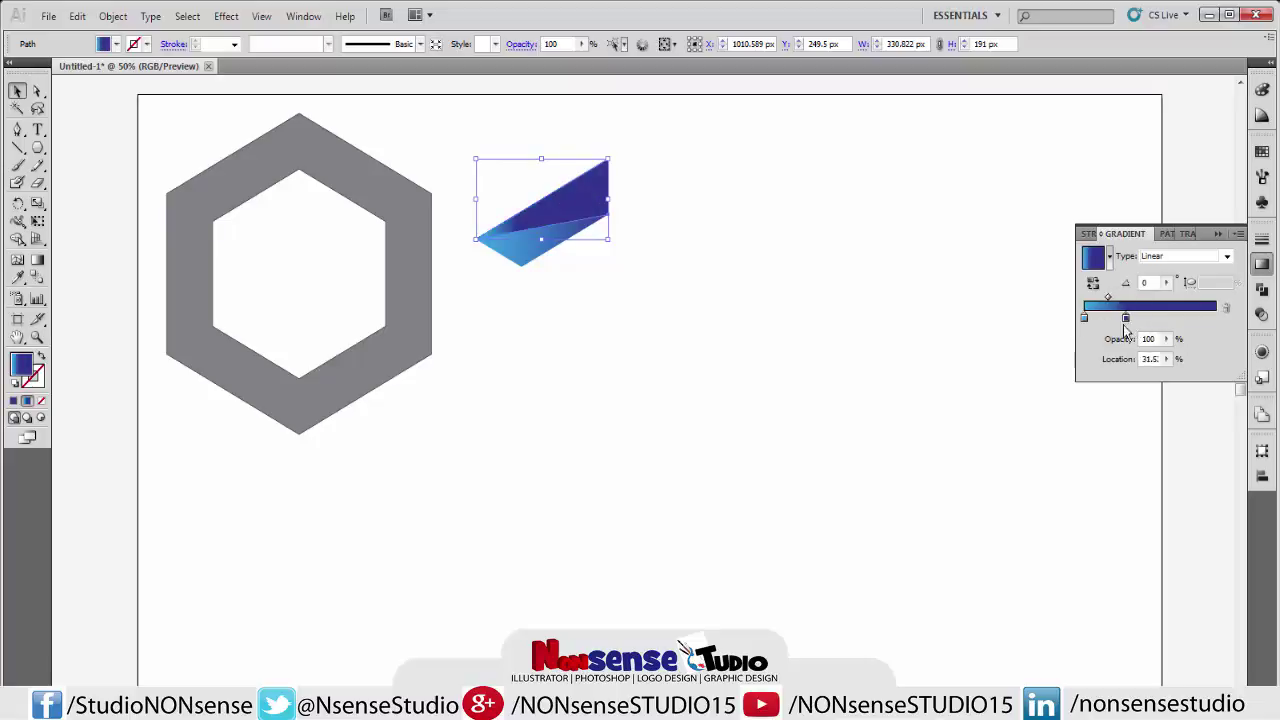
drag(1085, 318, 1216, 318)
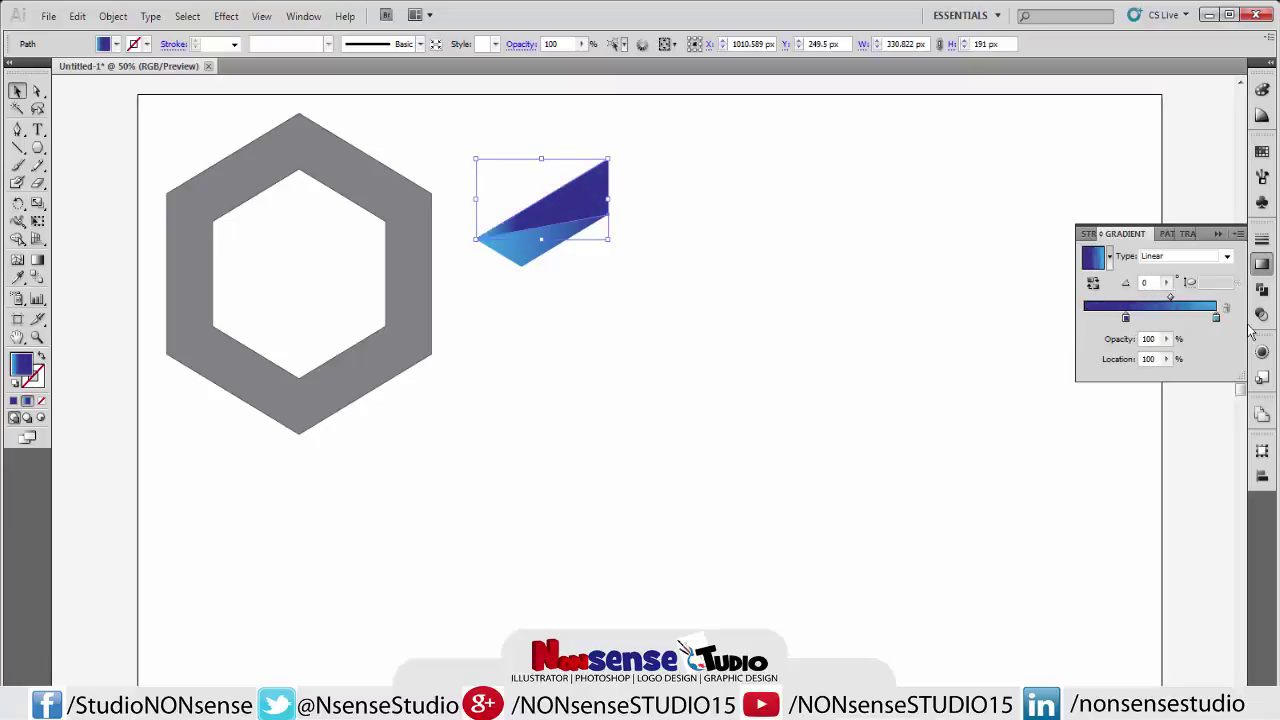
mouse_move(1127, 318)
mouse_down()
mouse_move(1086, 318)
mouse_move(1156, 304)
mouse_up()
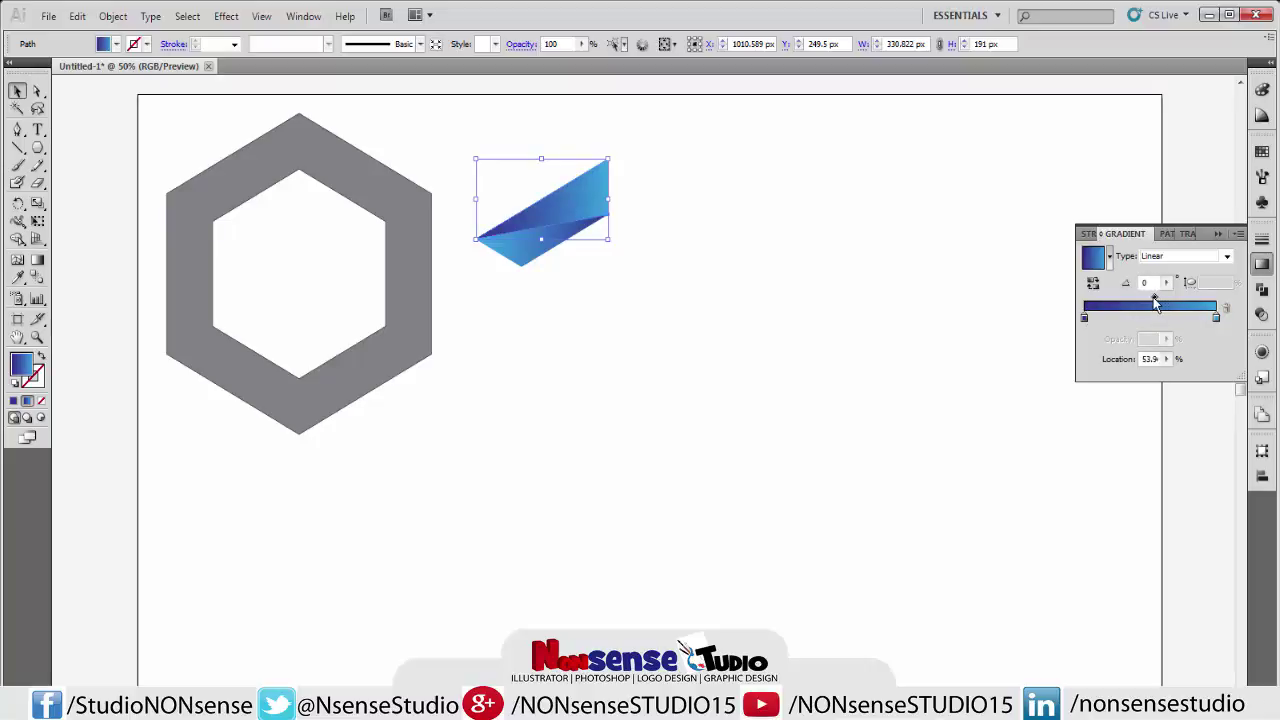
click(1035, 336)
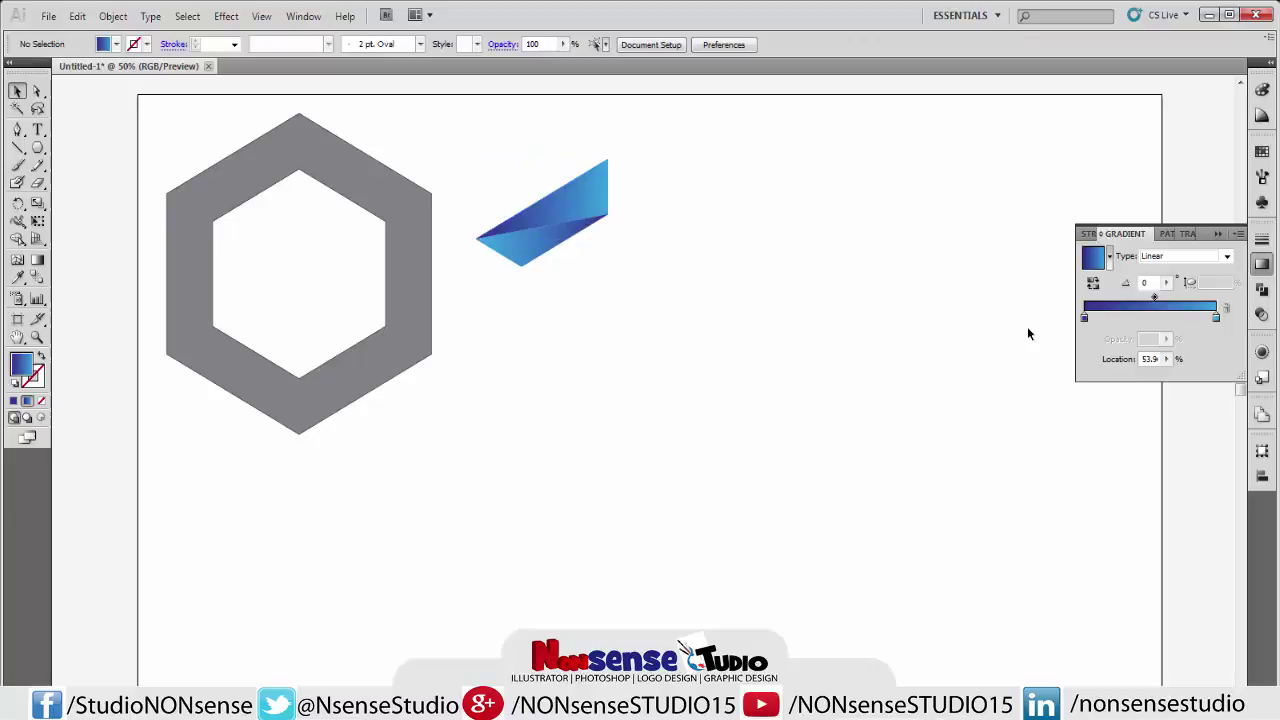
click(570, 233)
Inset the lower blue piece with a −2 px Offset Path using Miter joins.
click(113, 16)
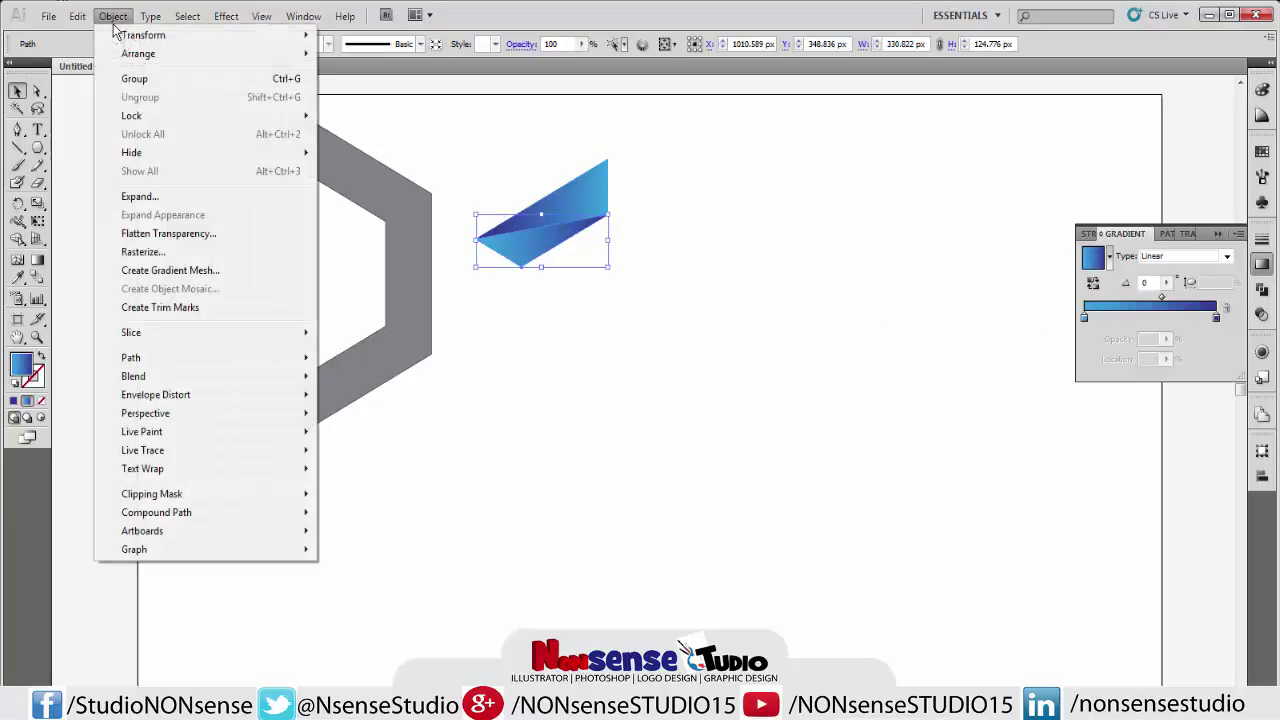
mouse_move(131, 357)
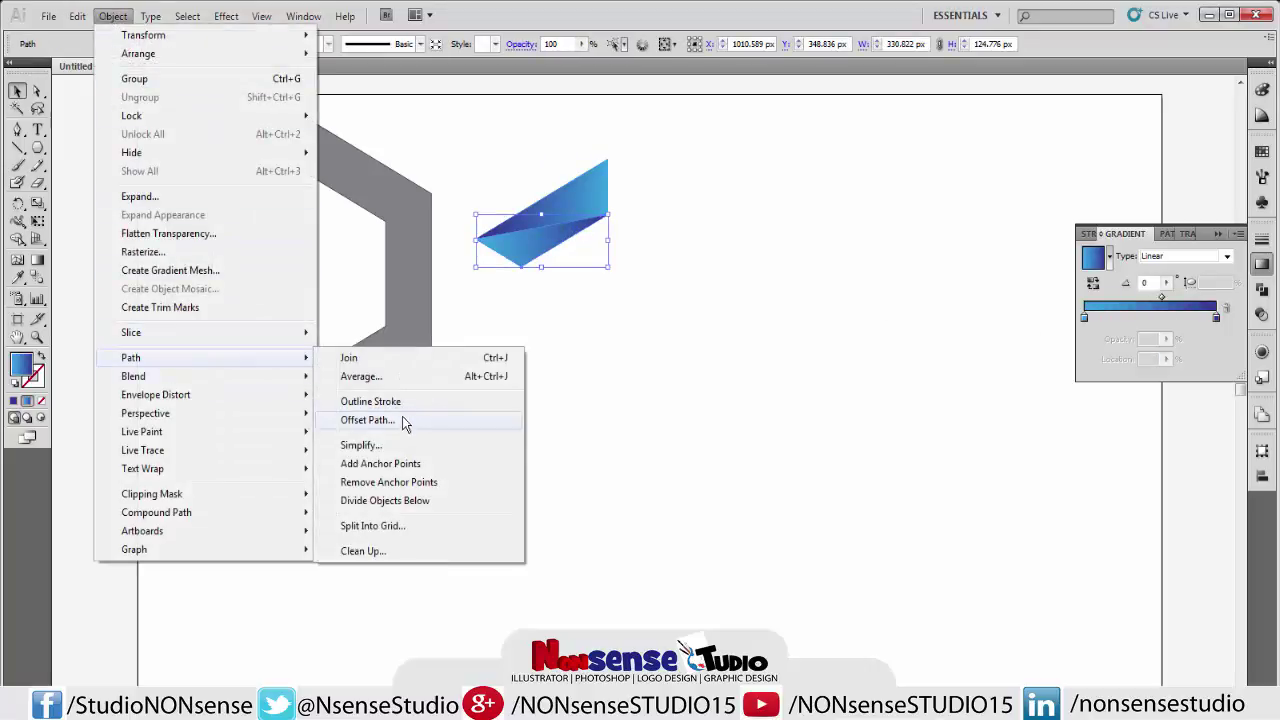
click(396, 418)
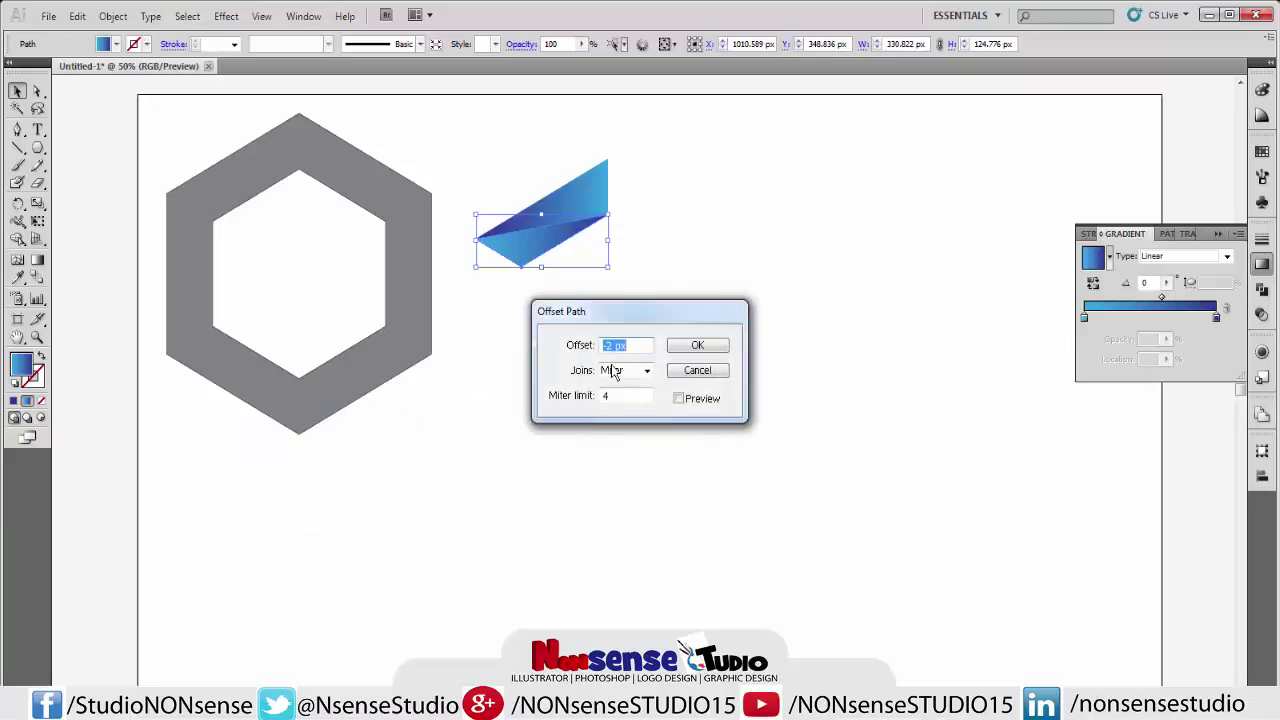
click(675, 350)
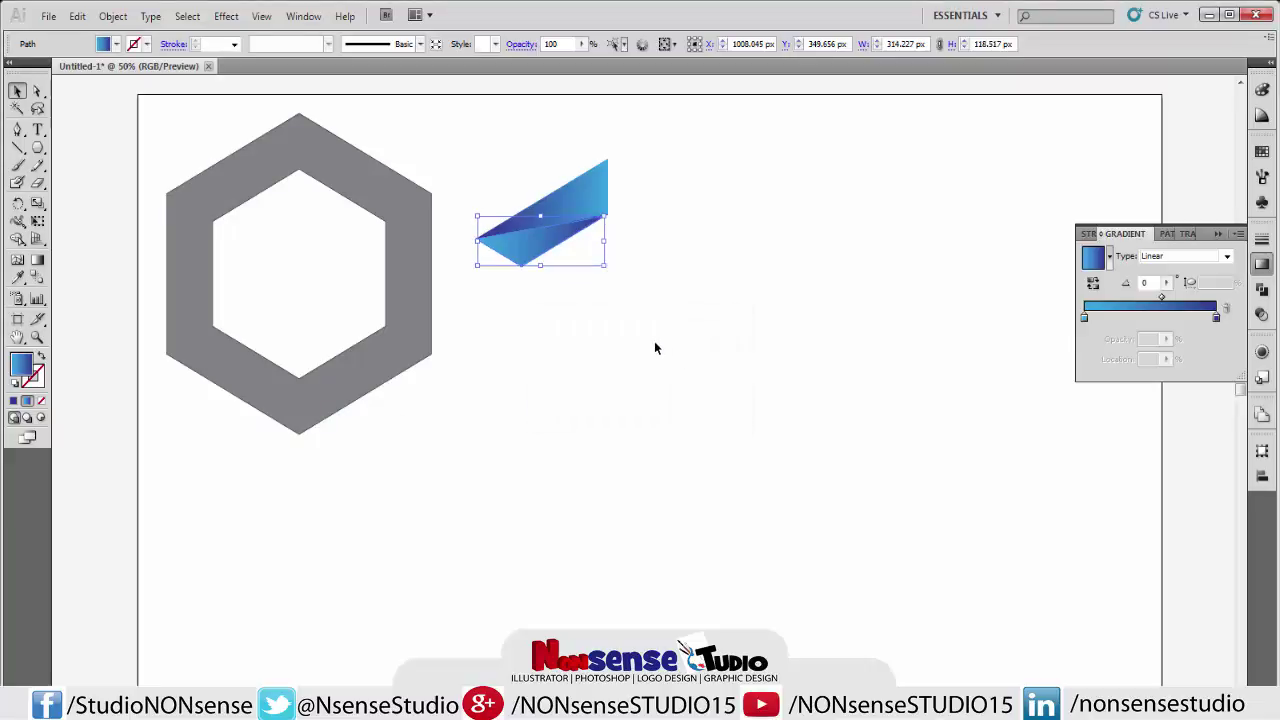
click(530, 284)
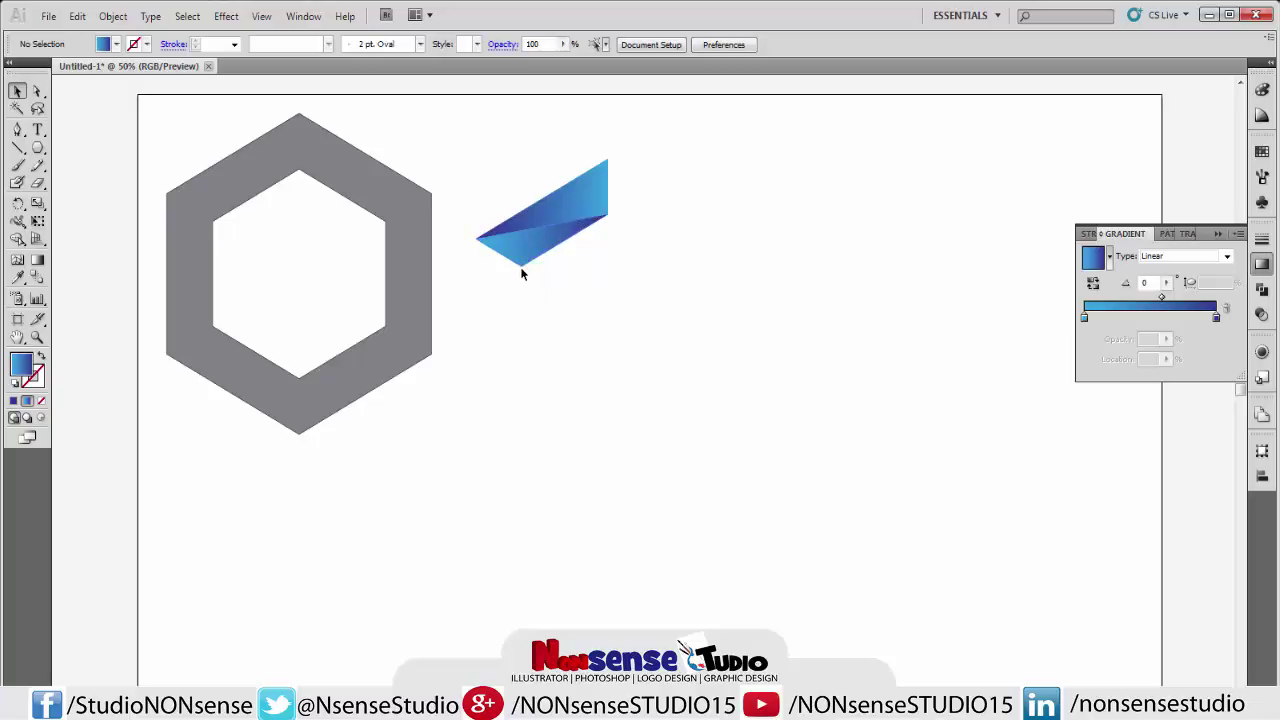
click(520, 266)
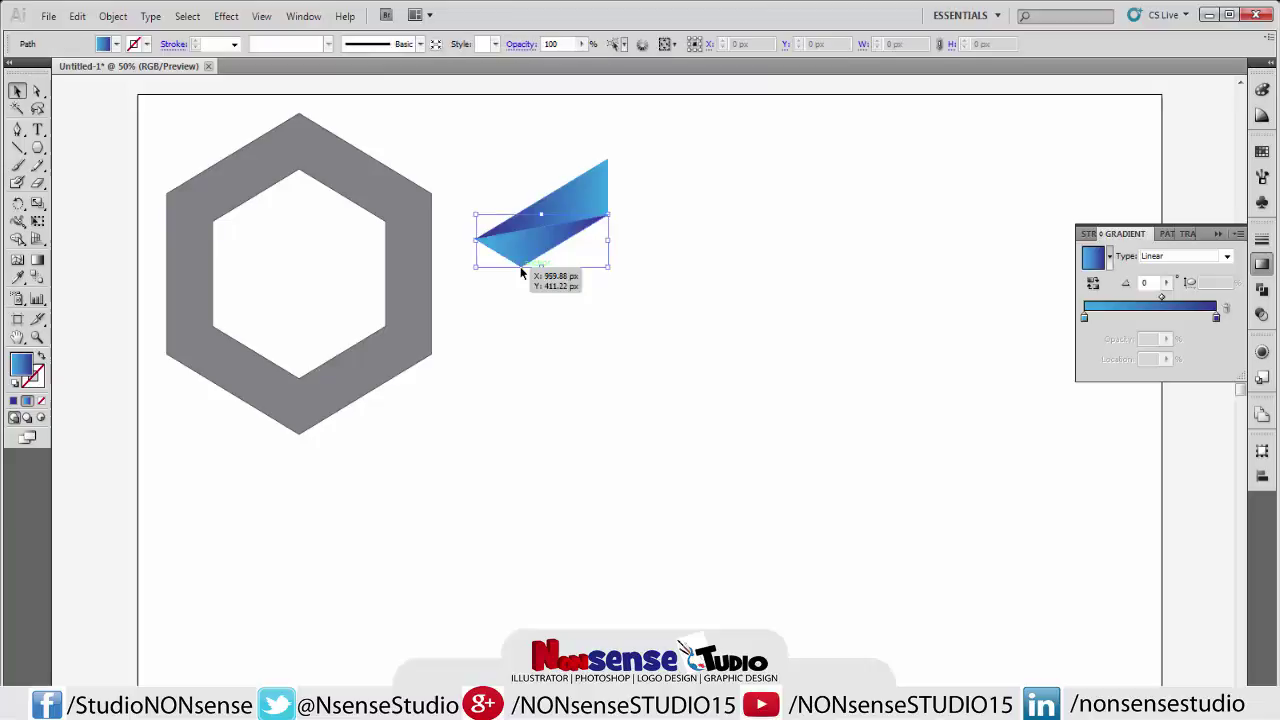
Open the Metals gradient swatch library and apply the Steel swatch.
click(1262, 151)
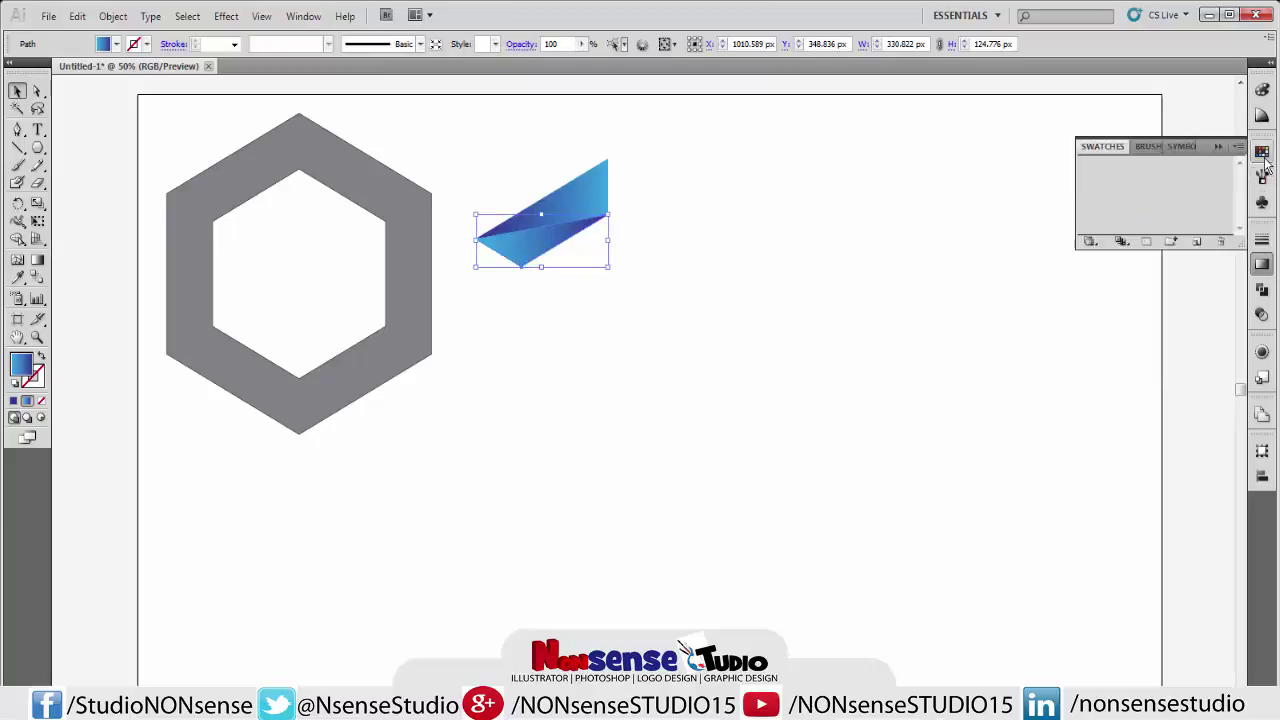
click(1238, 148)
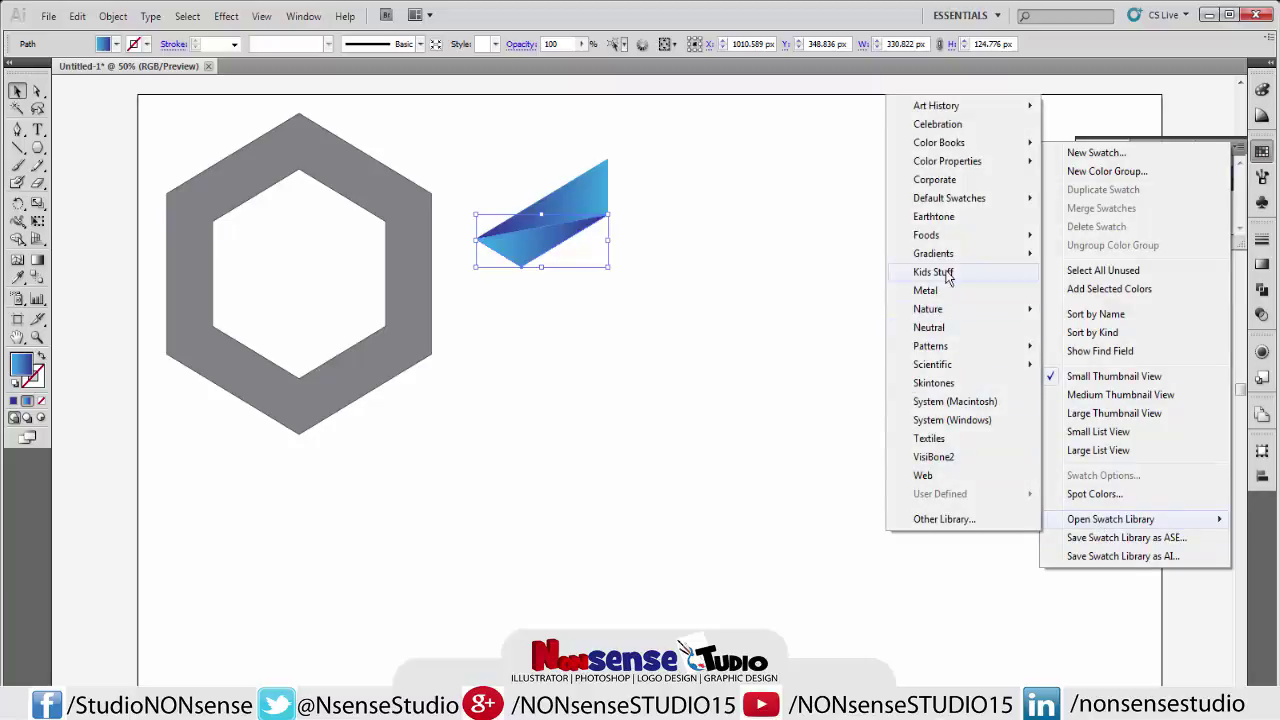
mouse_move(933, 253)
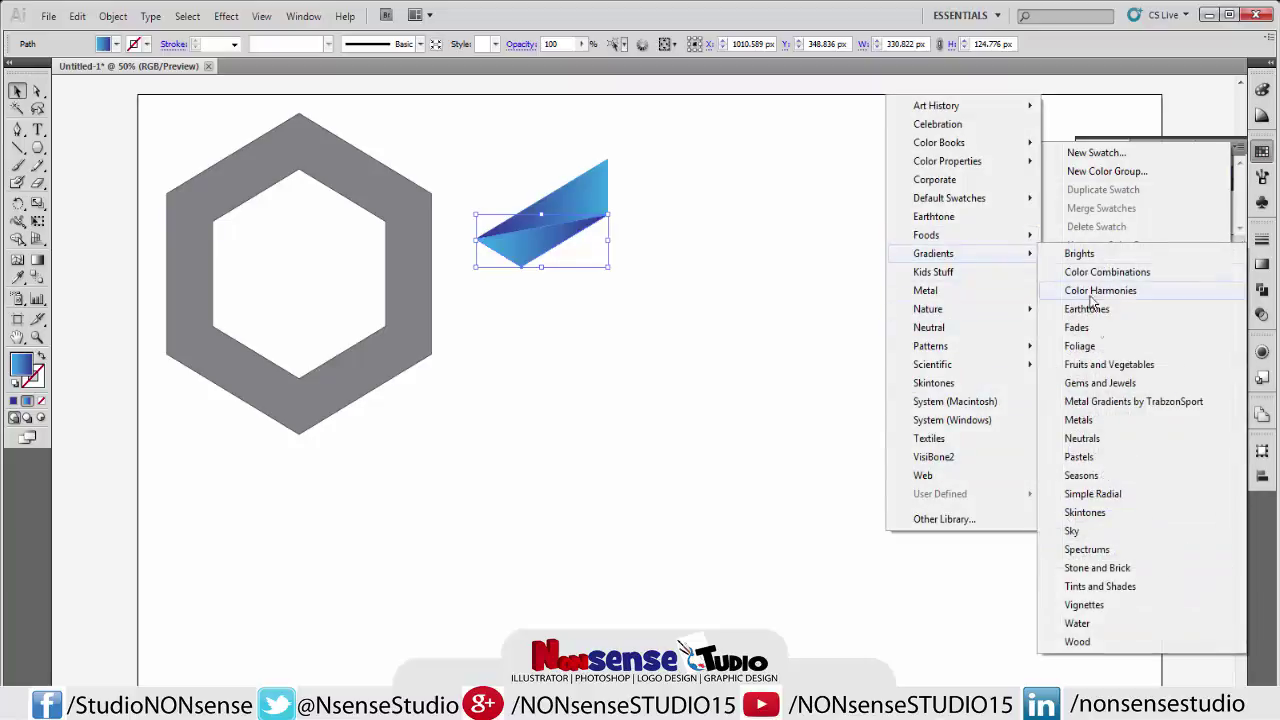
click(1080, 420)
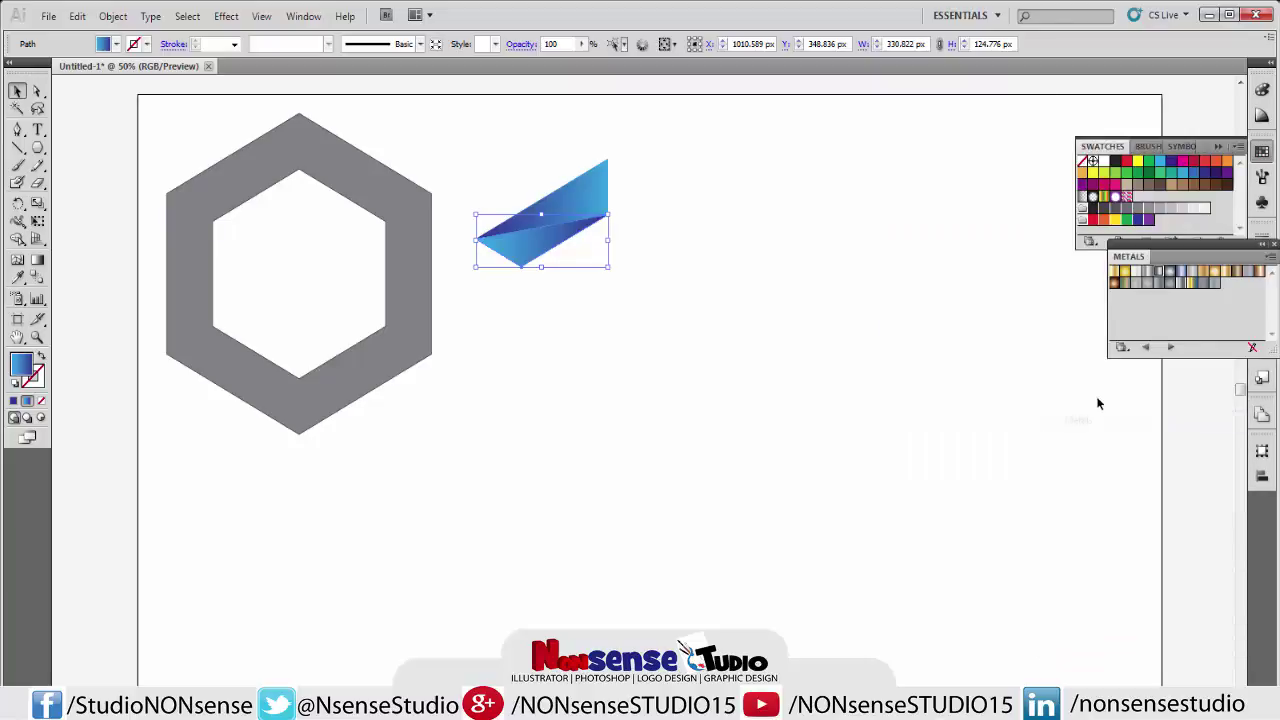
click(1159, 275)
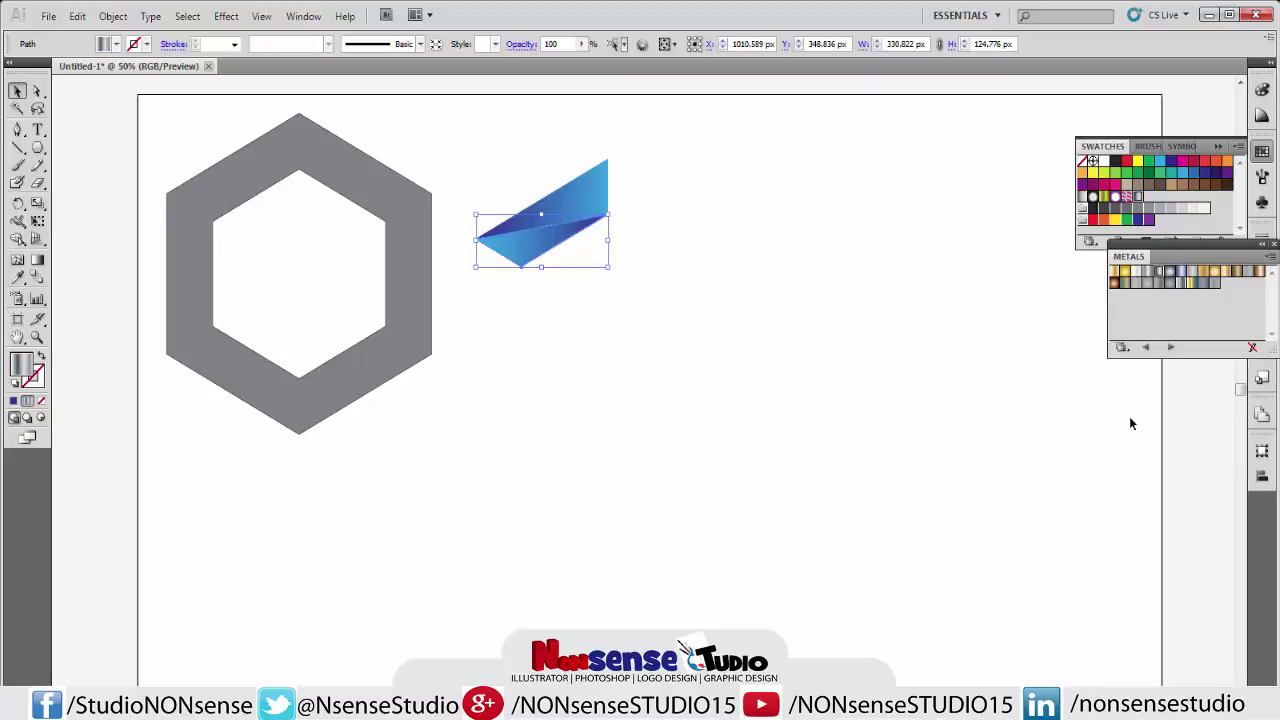
Select the upper blue piece of the facet.
click(494, 200)
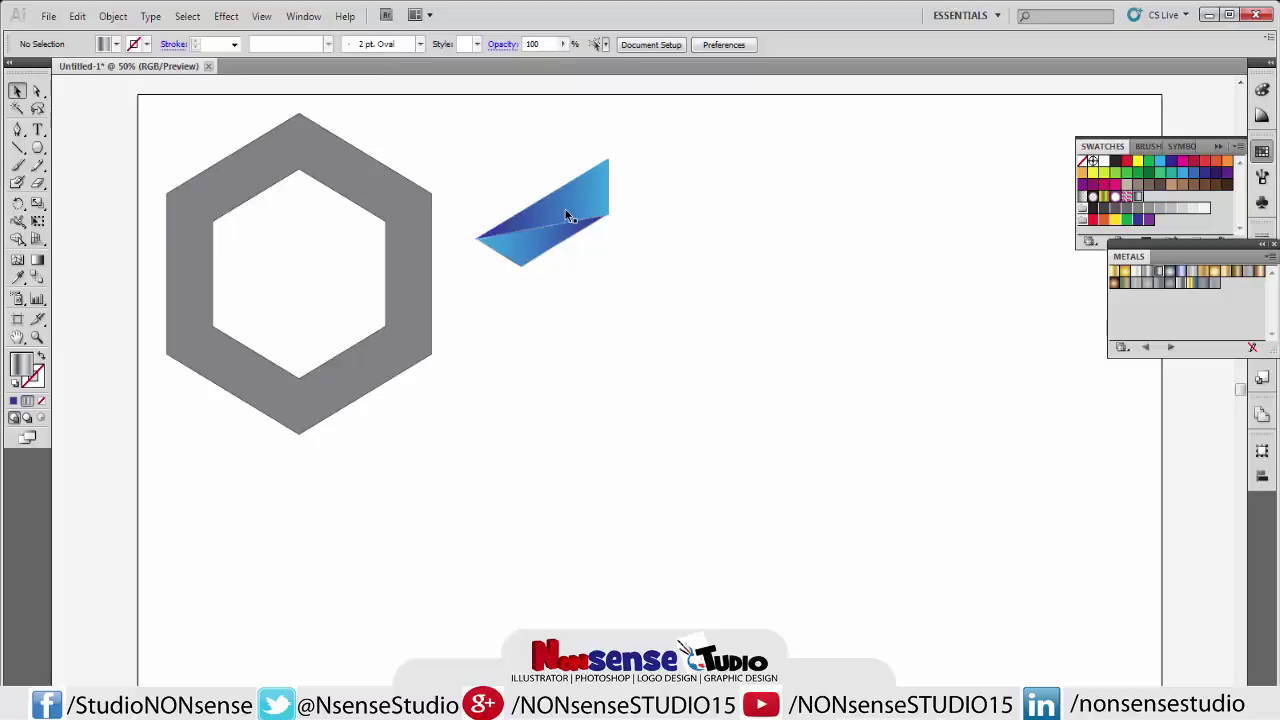
click(605, 232)
click(113, 16)
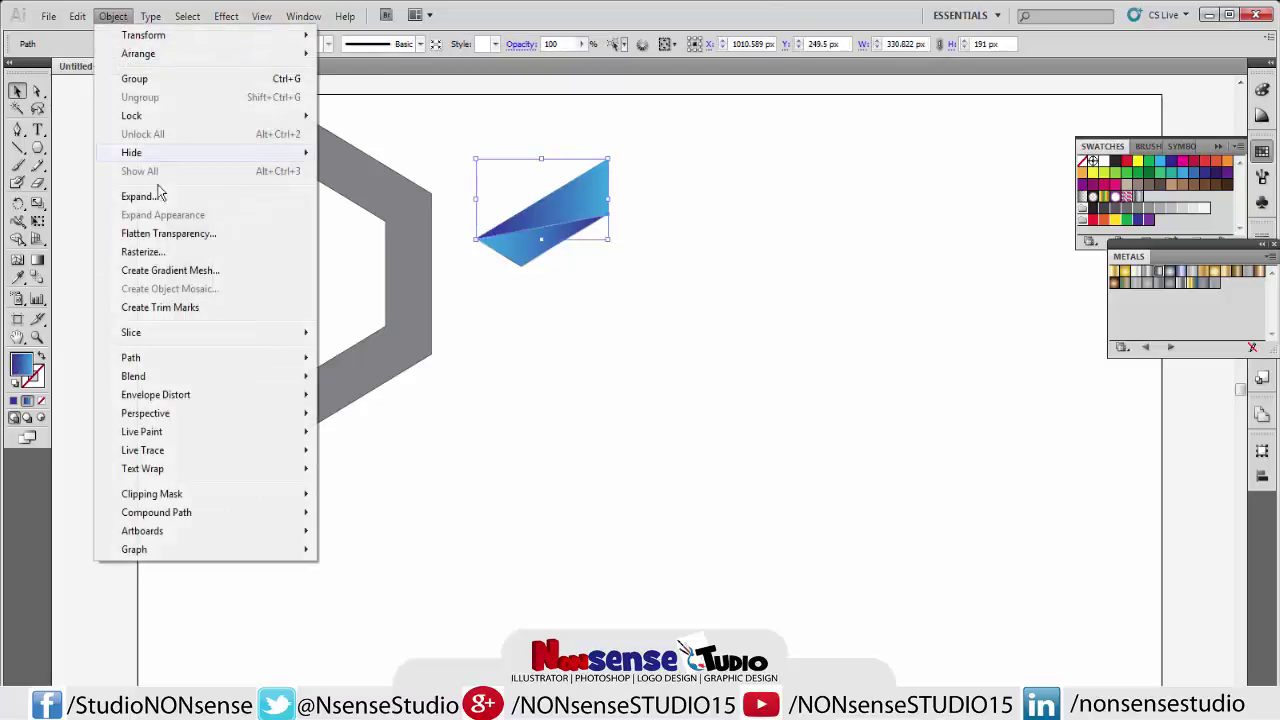
mouse_move(131, 357)
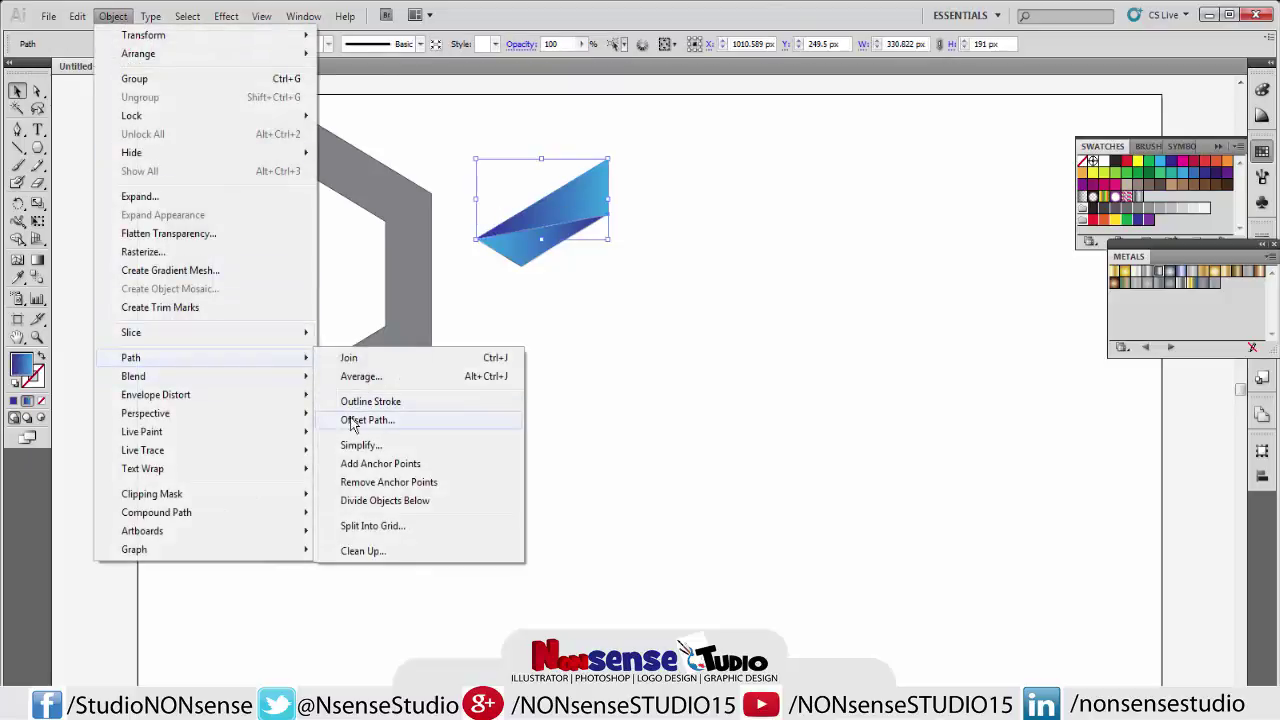
Add a −2 px offset path to the upper piece and fill it with a grey metal gradient.
click(355, 420)
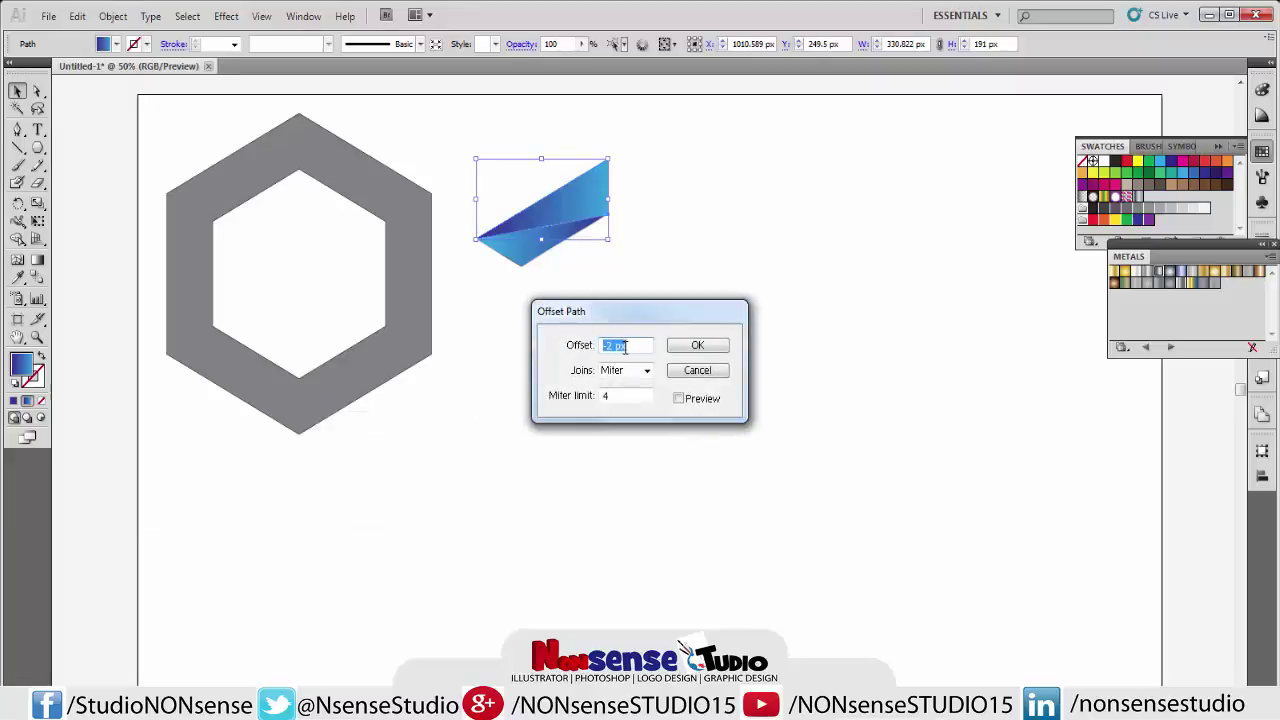
click(697, 345)
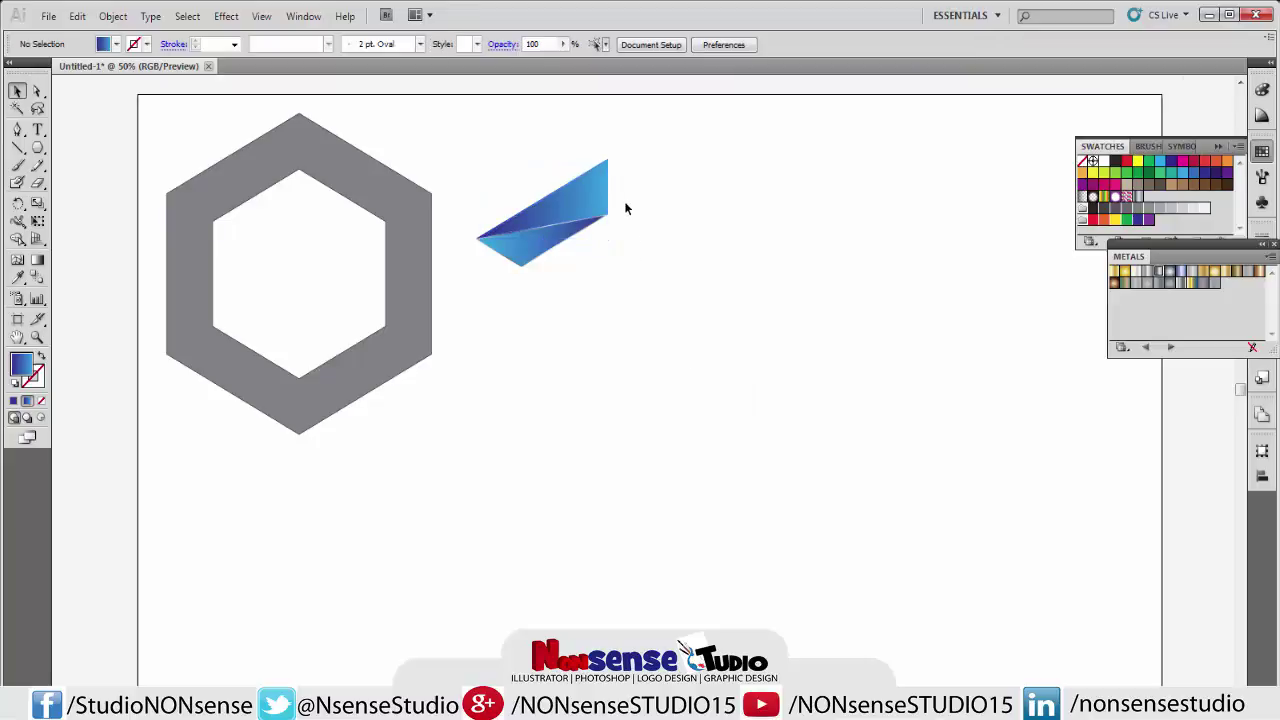
drag(607, 160, 608, 159)
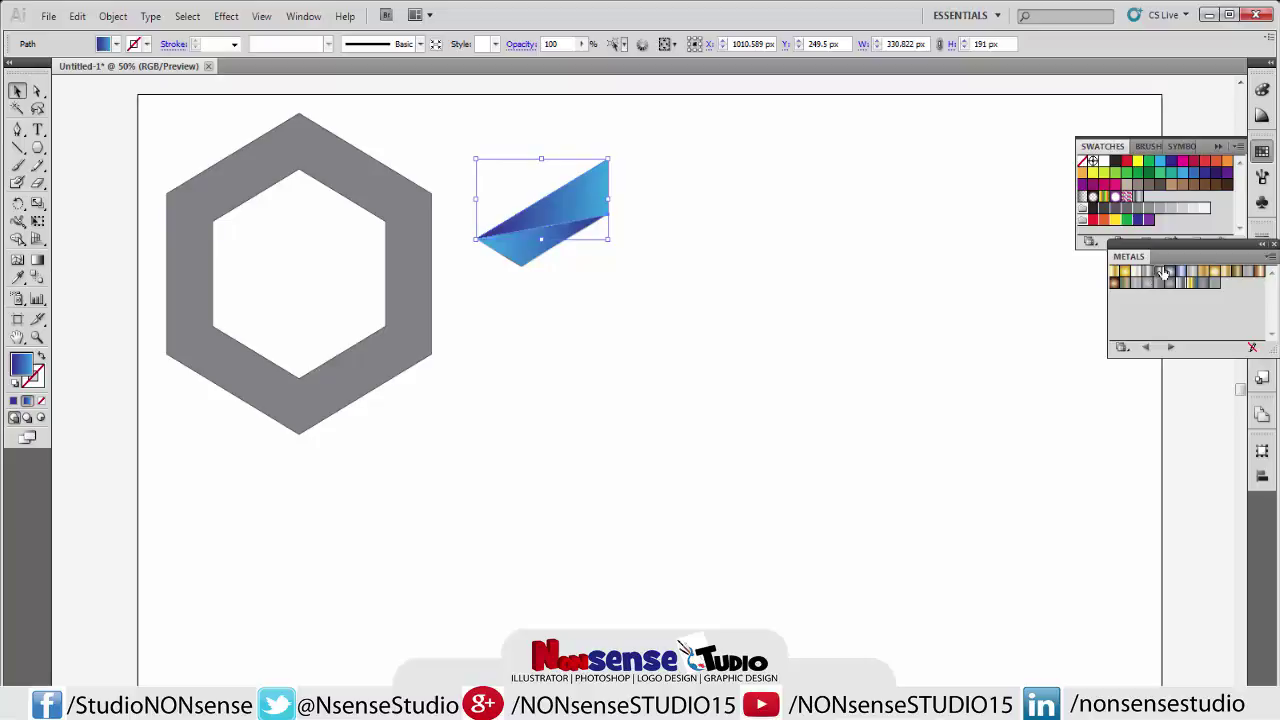
click(1157, 272)
Close the Metals swatch library and collapse the Swatches panel.
click(1089, 325)
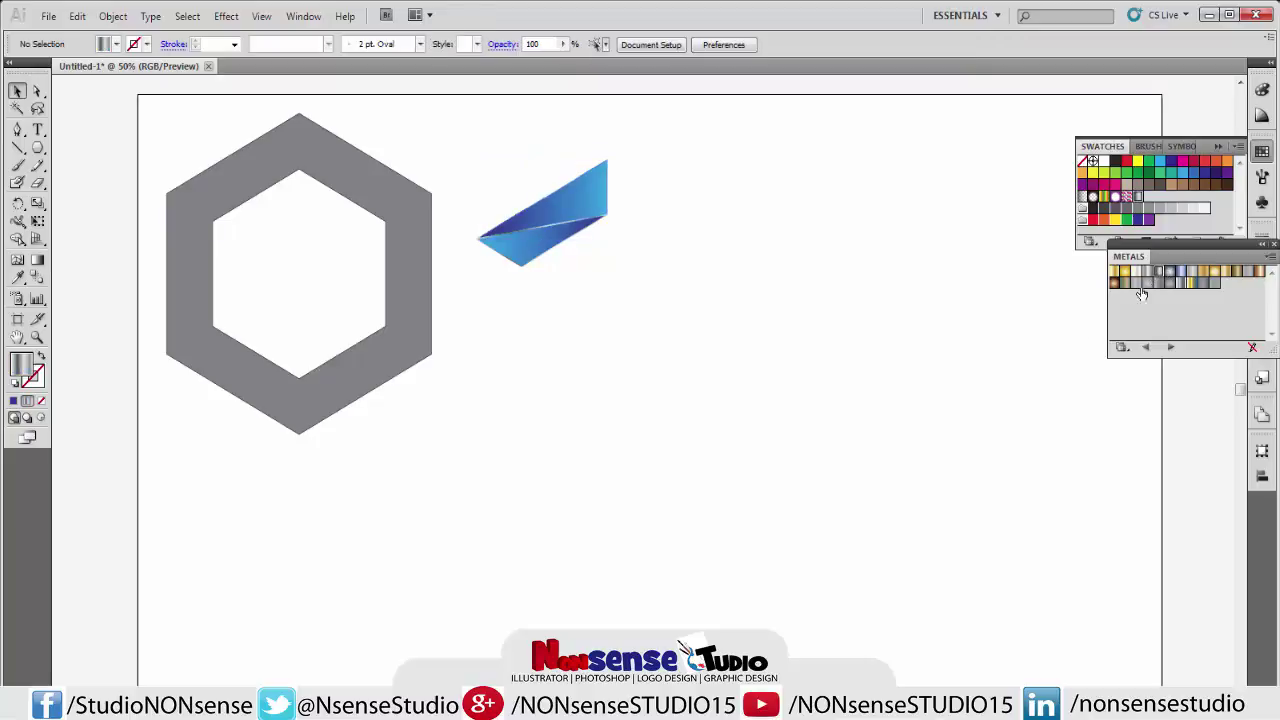
click(1273, 244)
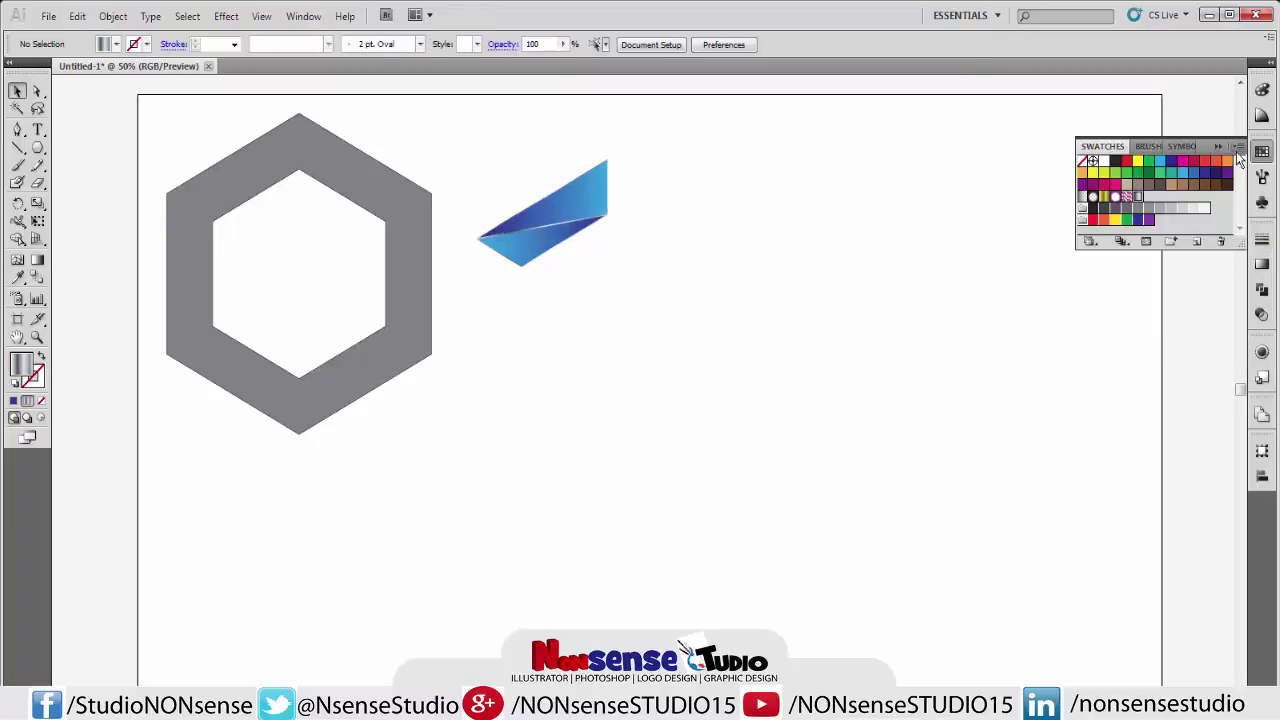
click(1225, 144)
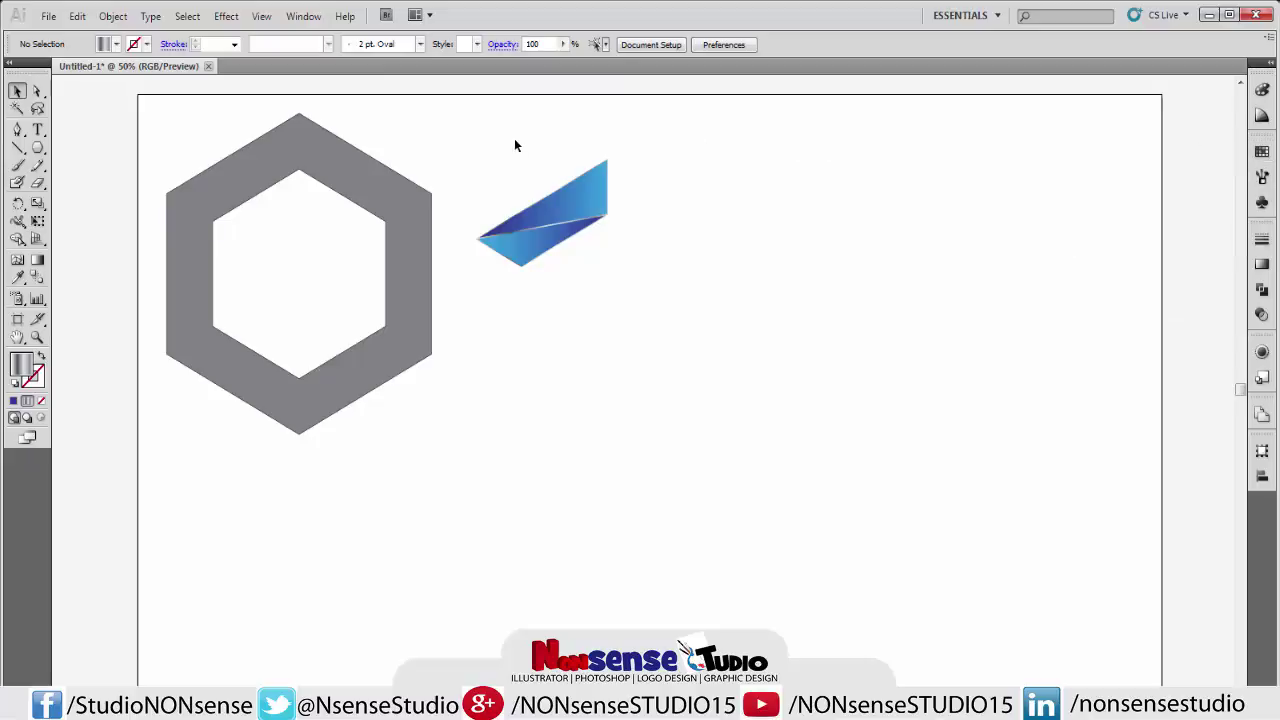
Group the blue facet pieces and slide the hexagon ring beneath so the facet covers its upper-left band.
drag(514, 144, 597, 282)
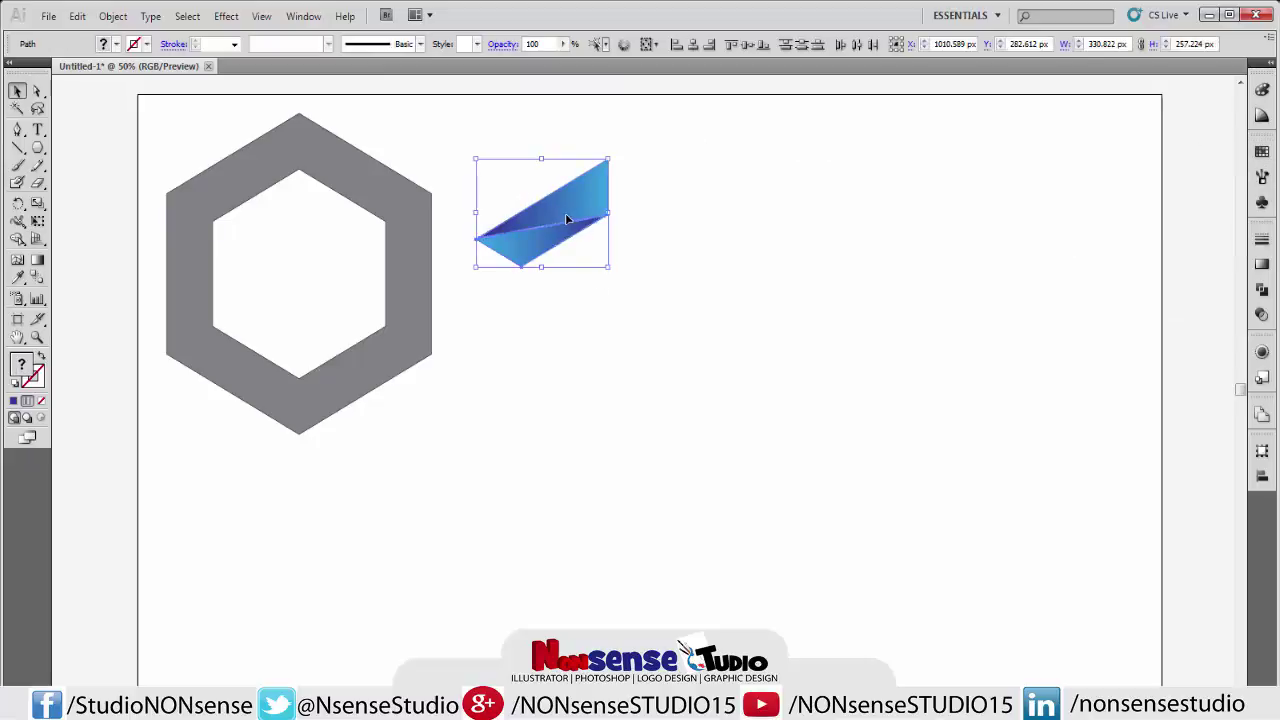
right_click(597, 278)
click(605, 295)
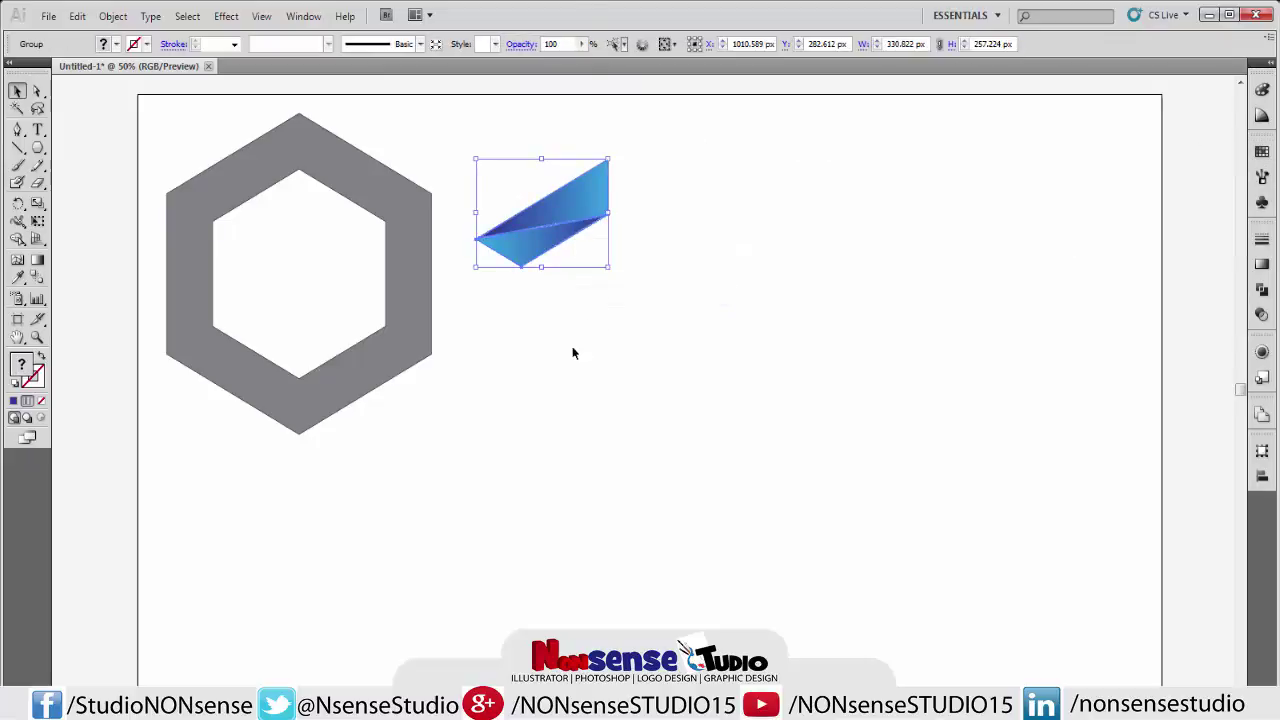
drag(339, 176, 643, 219)
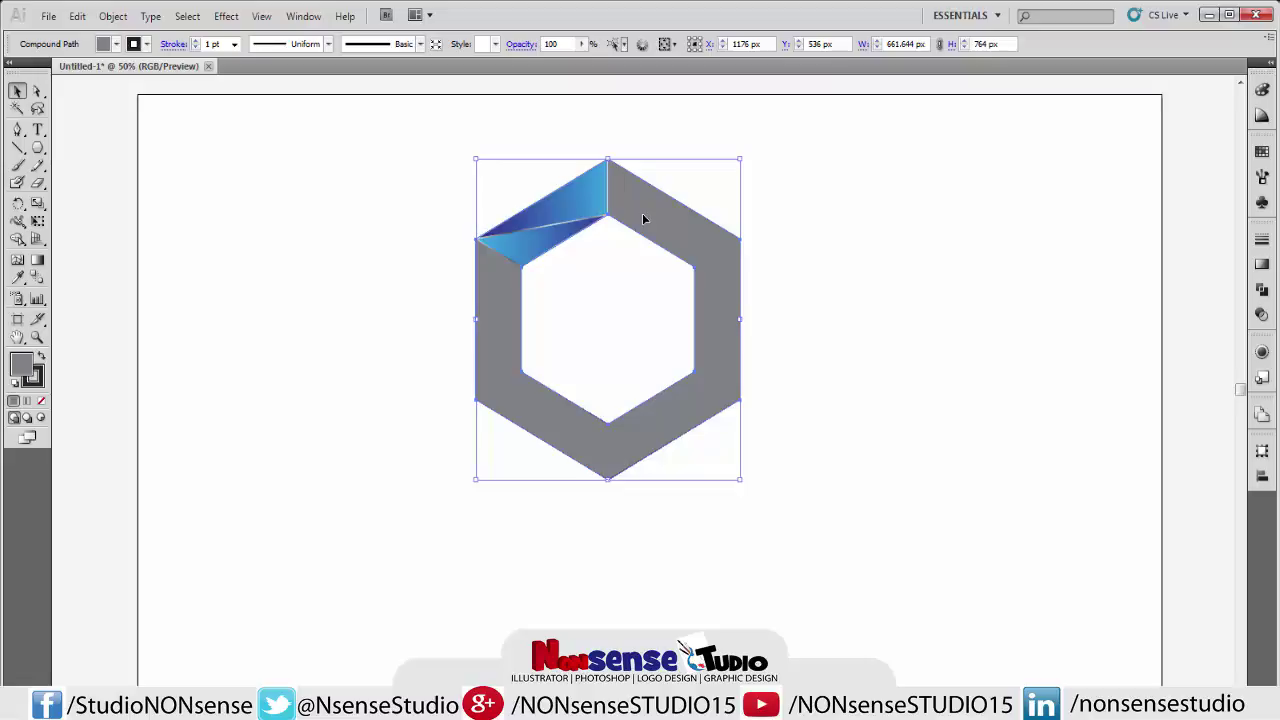
Zoom into the ring's top-left corner, nudge the blue facet flush with it, then fit the artboard.
click(450, 233)
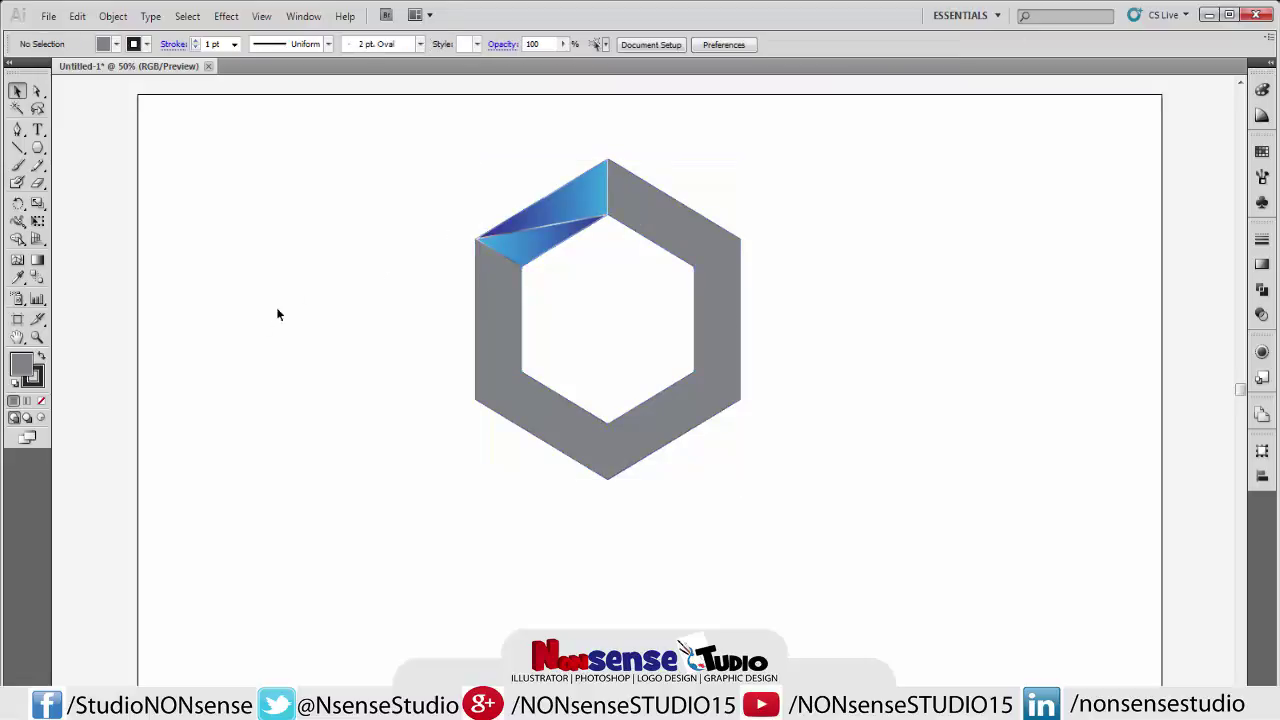
click(37, 337)
drag(465, 228, 530, 277)
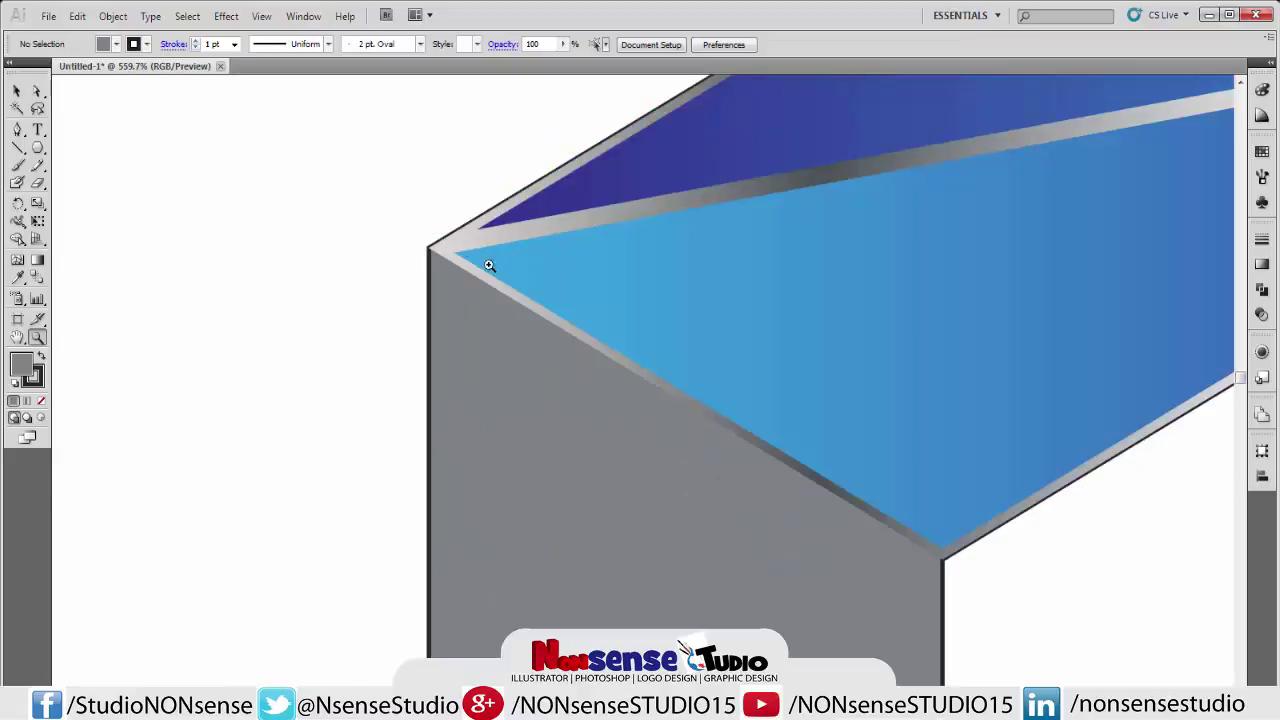
drag(413, 230, 466, 274)
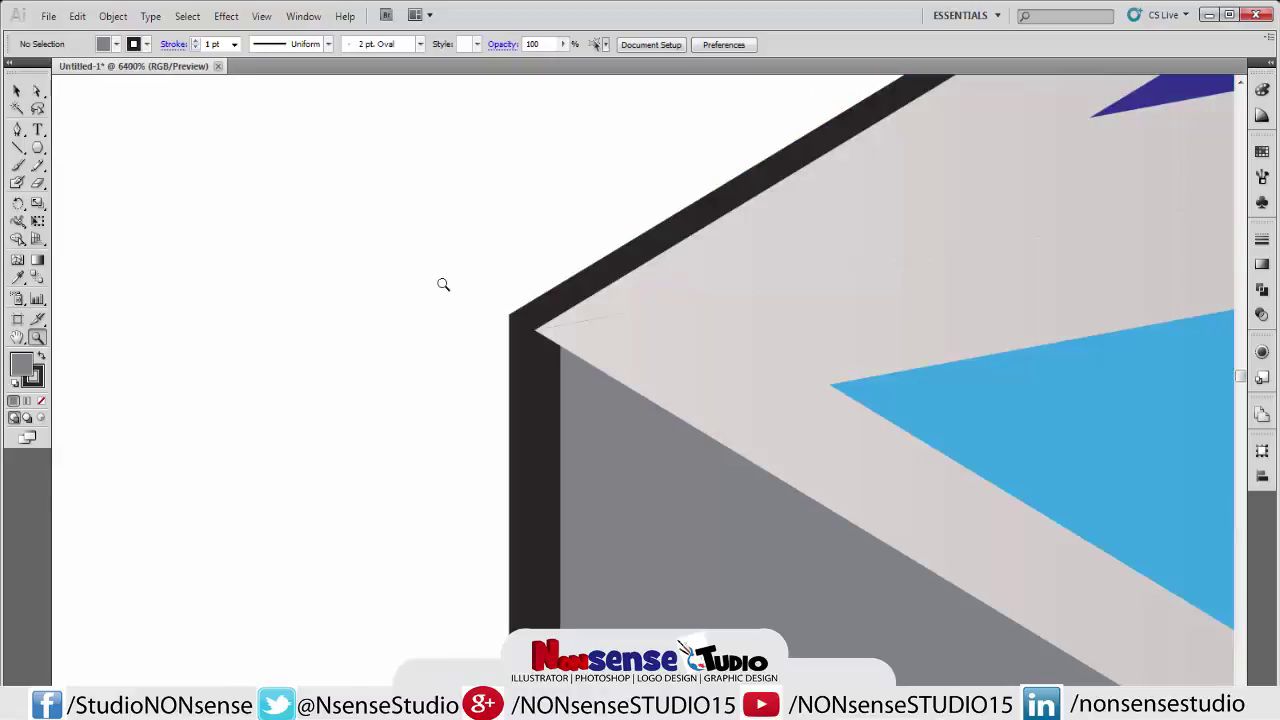
click(17, 91)
drag(563, 336, 531, 320)
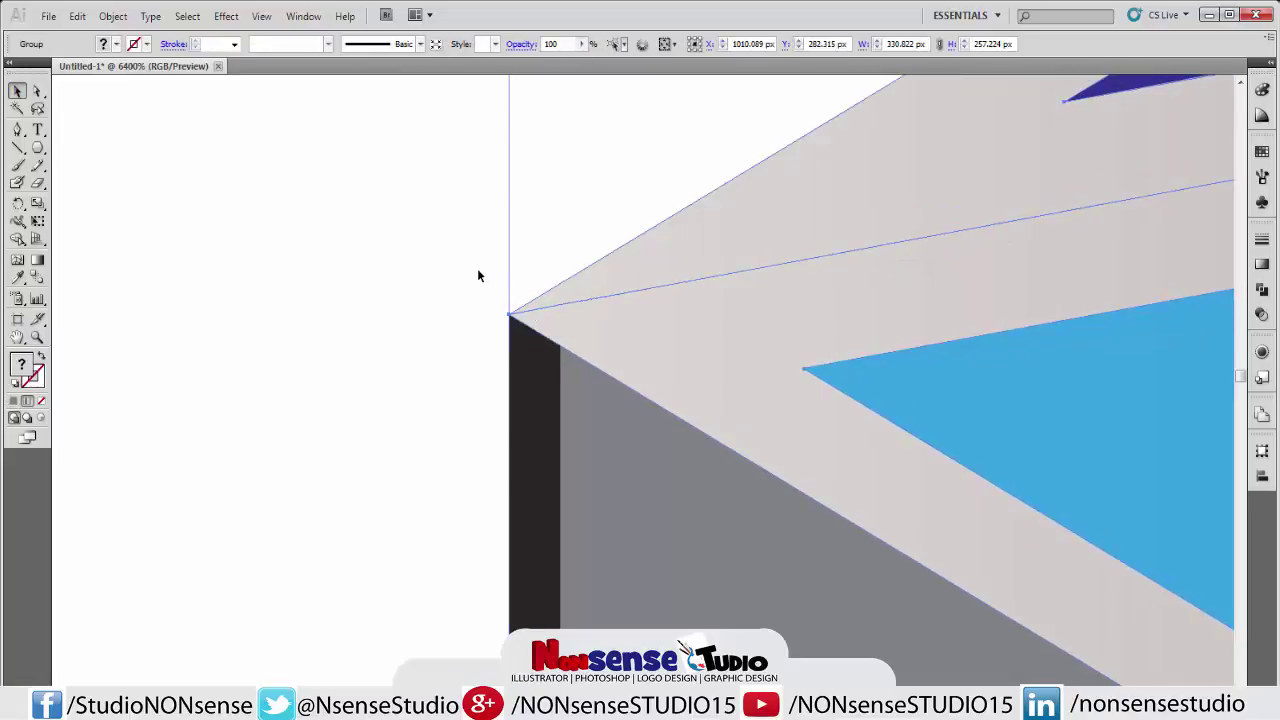
key(ctrl+0)
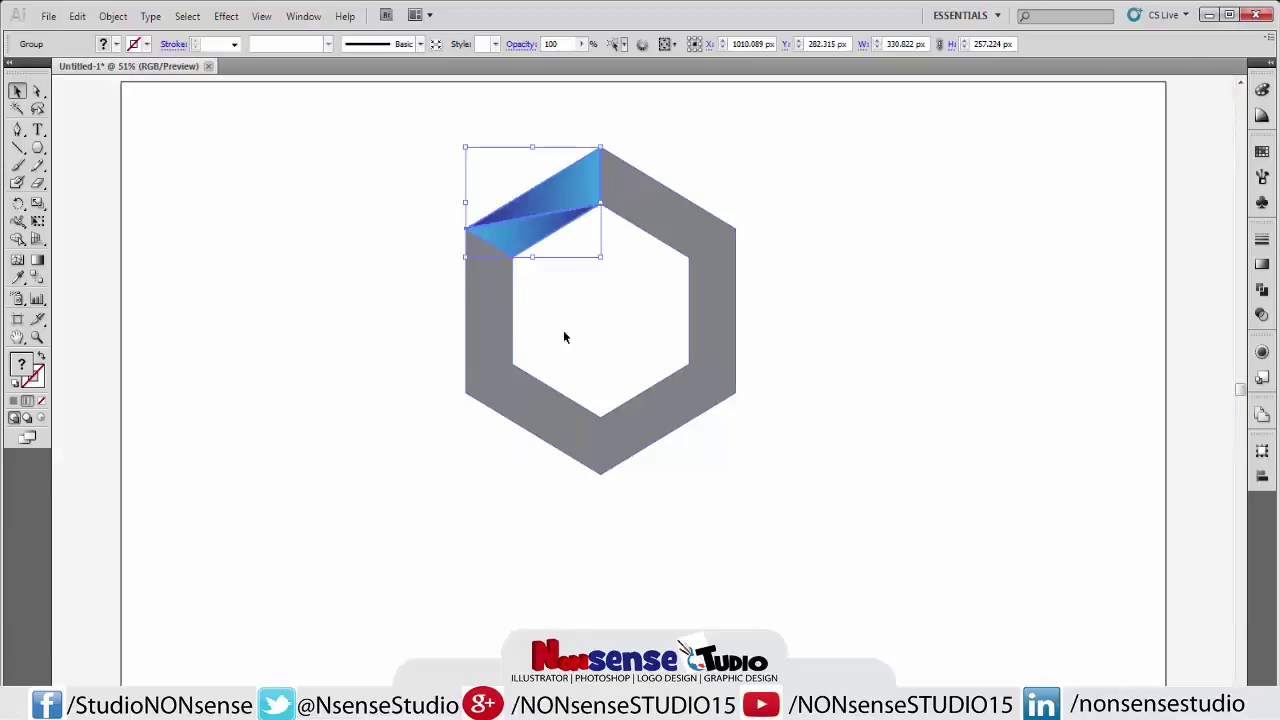
Show the rulers along the canvas edges.
click(563, 337)
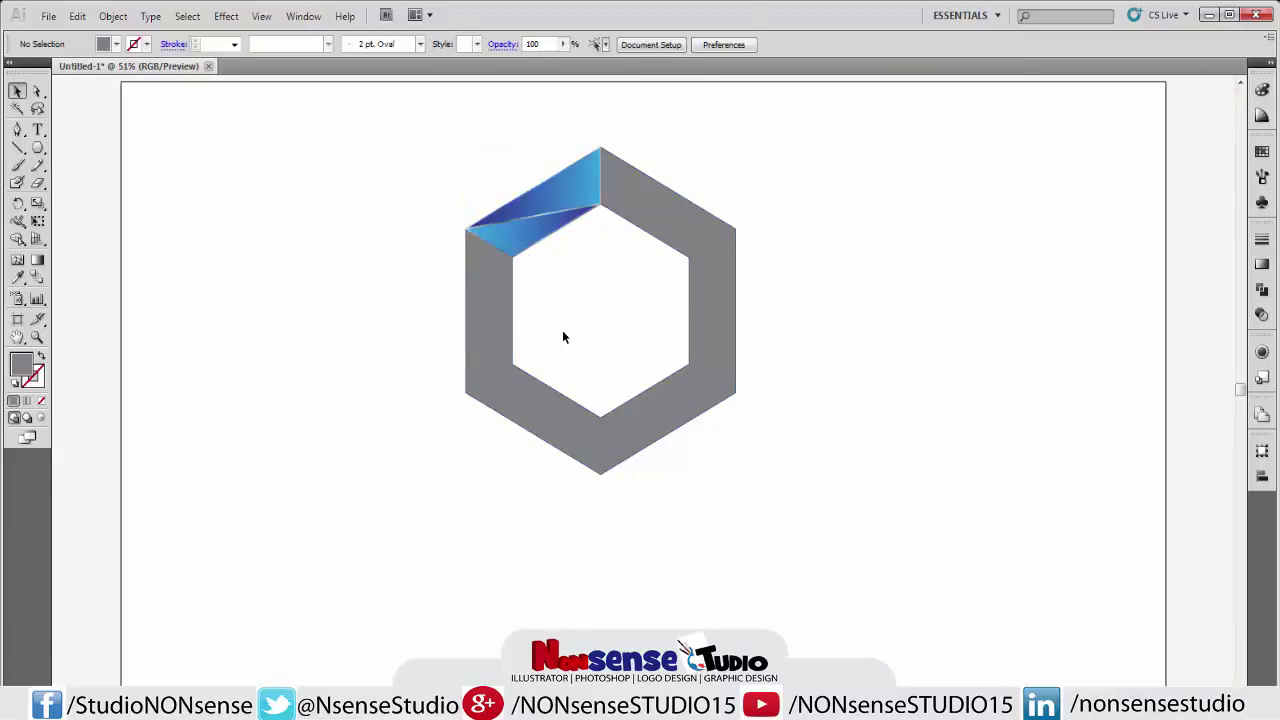
click(228, 17)
click(180, 140)
click(258, 18)
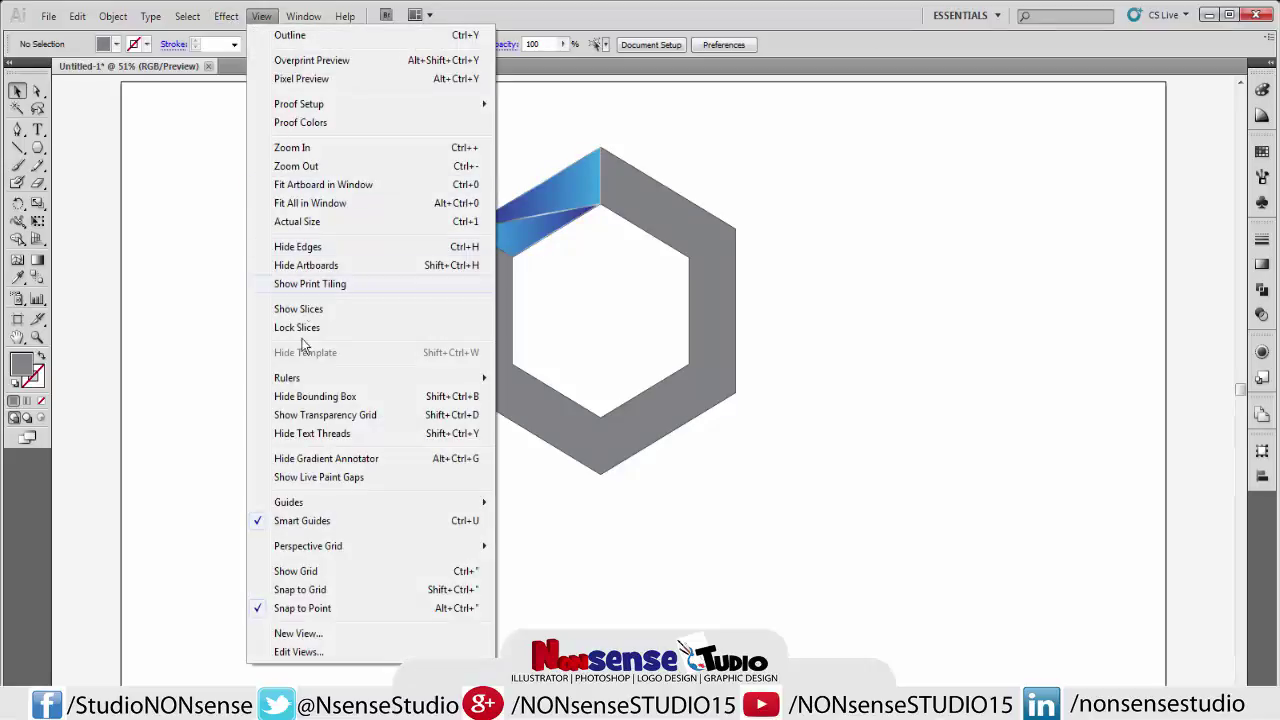
mouse_move(287, 378)
click(541, 379)
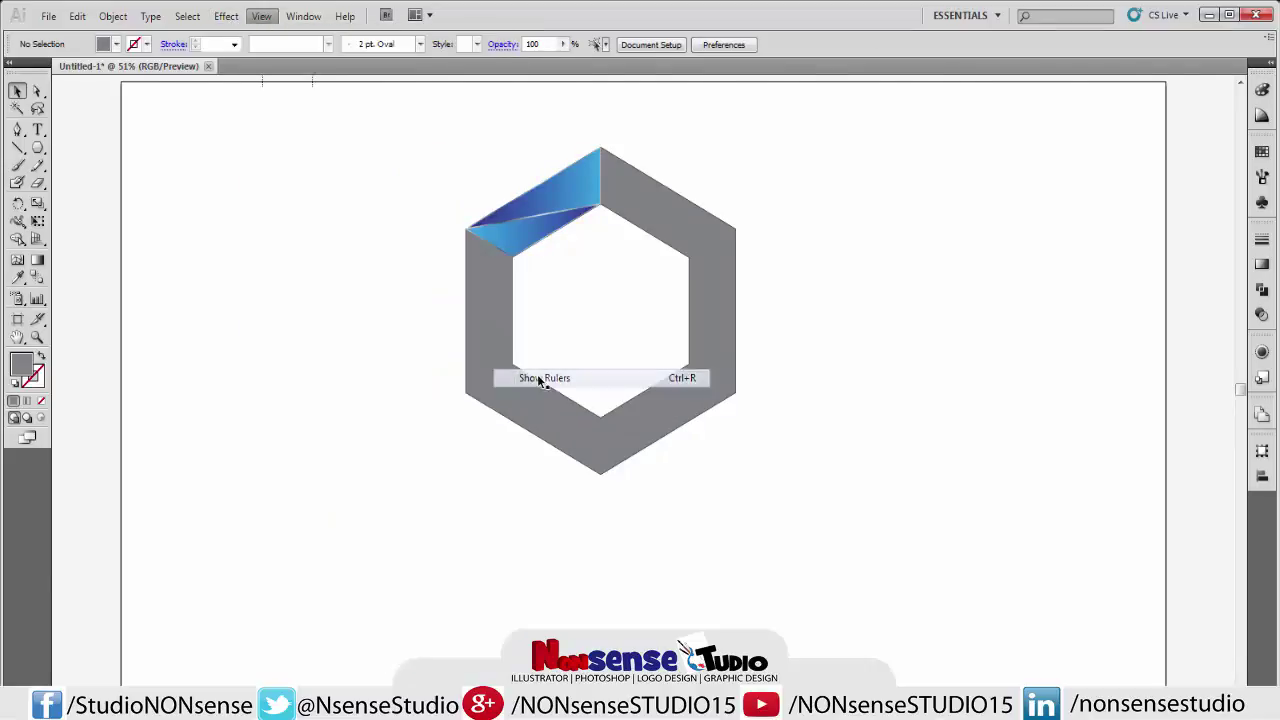
Drag horizontal and vertical guides from the rulers to cross at the hexagon ring's centre.
click(634, 183)
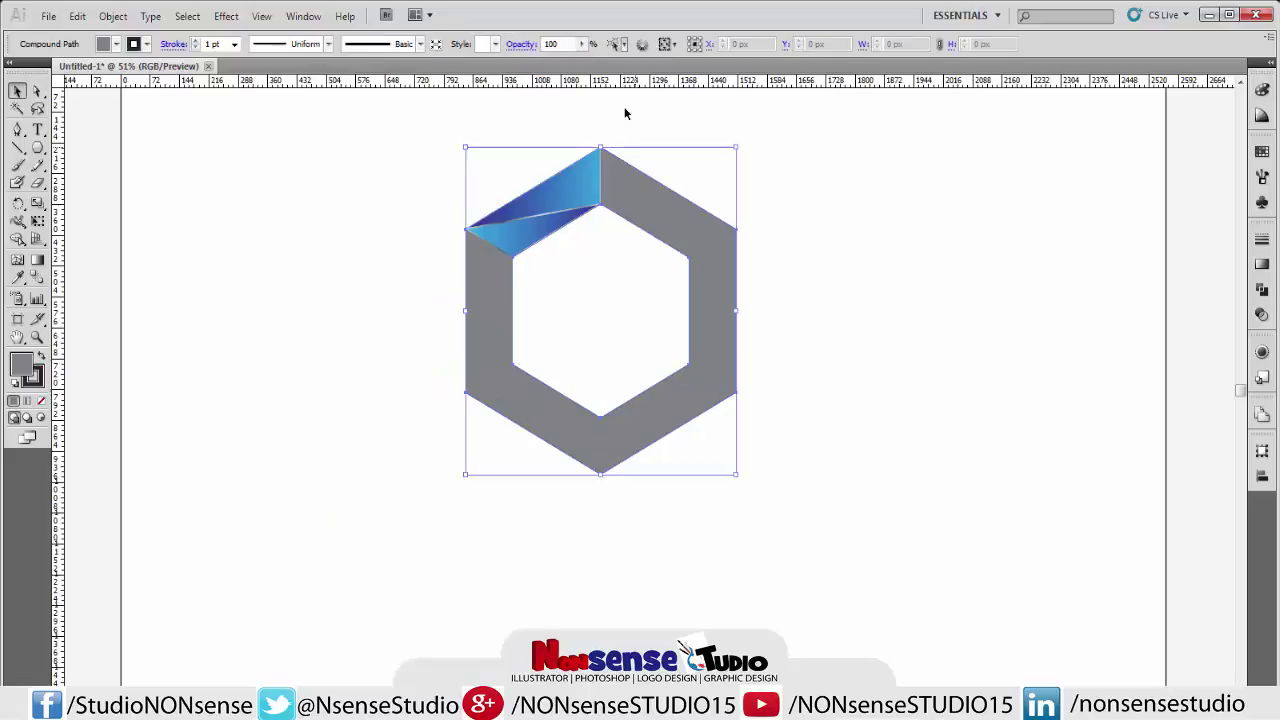
drag(614, 82, 608, 311)
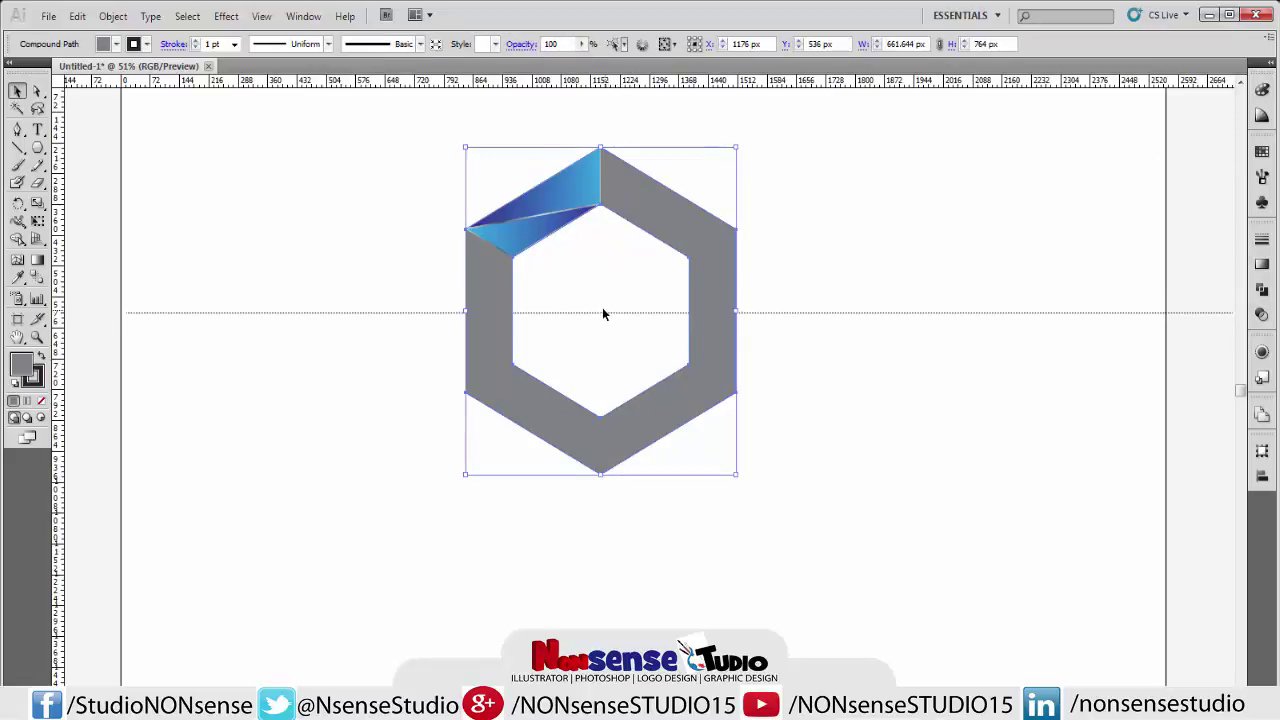
click(602, 313)
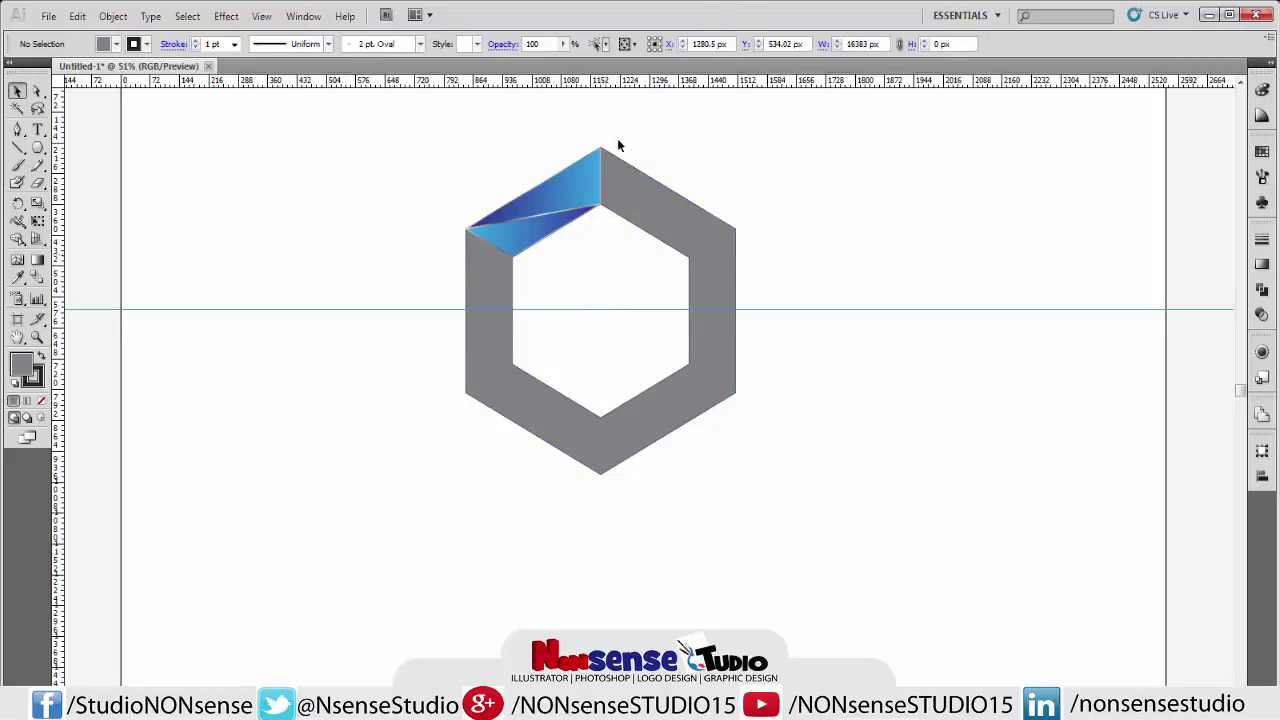
drag(62, 272, 601, 343)
drag(601, 343, 601, 341)
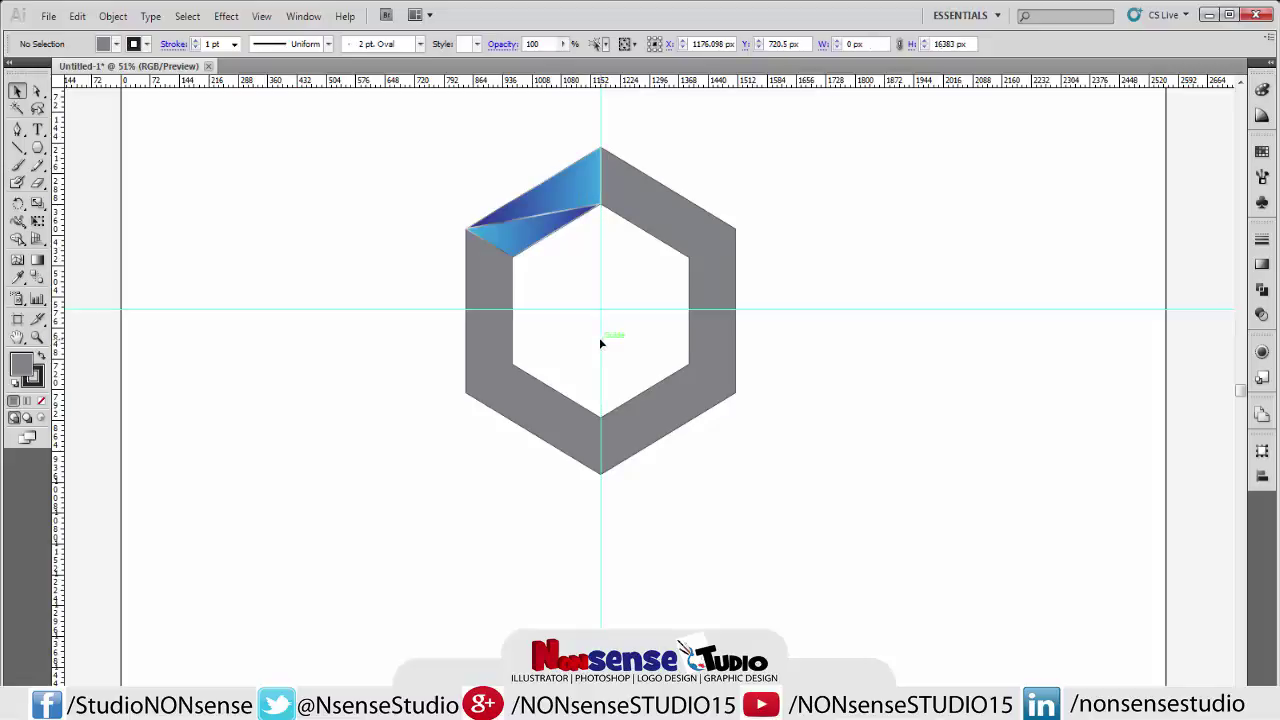
Delete the grey hexagon ring, leaving the blue facet.
click(527, 243)
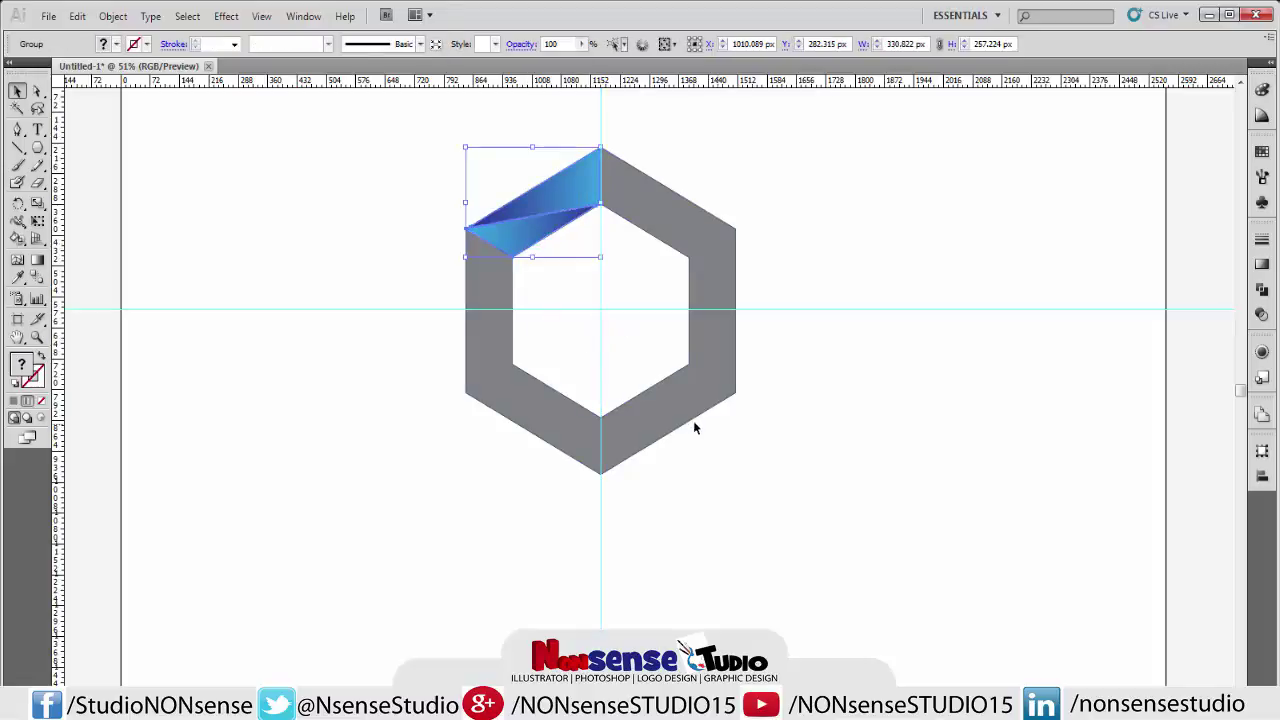
click(693, 420)
click(677, 410)
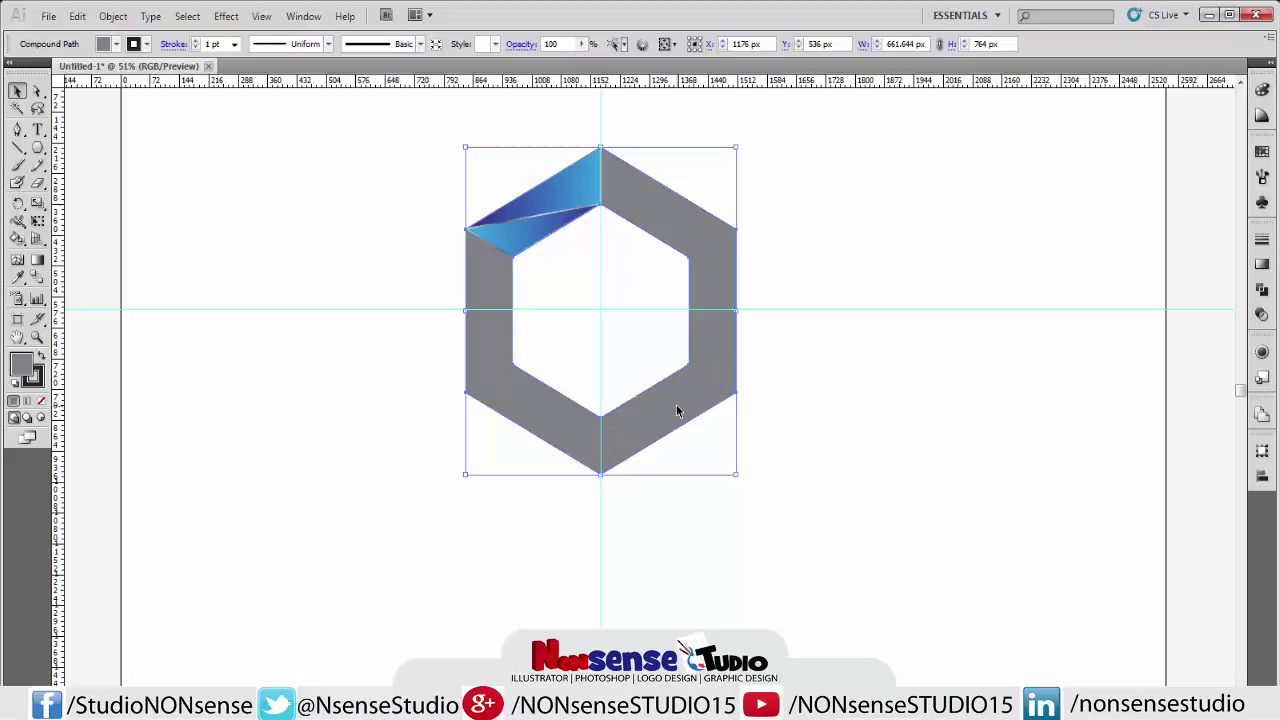
key(Delete)
Make a first rotated copy of the blue facet around the guides' crossing, angle 40.
click(533, 200)
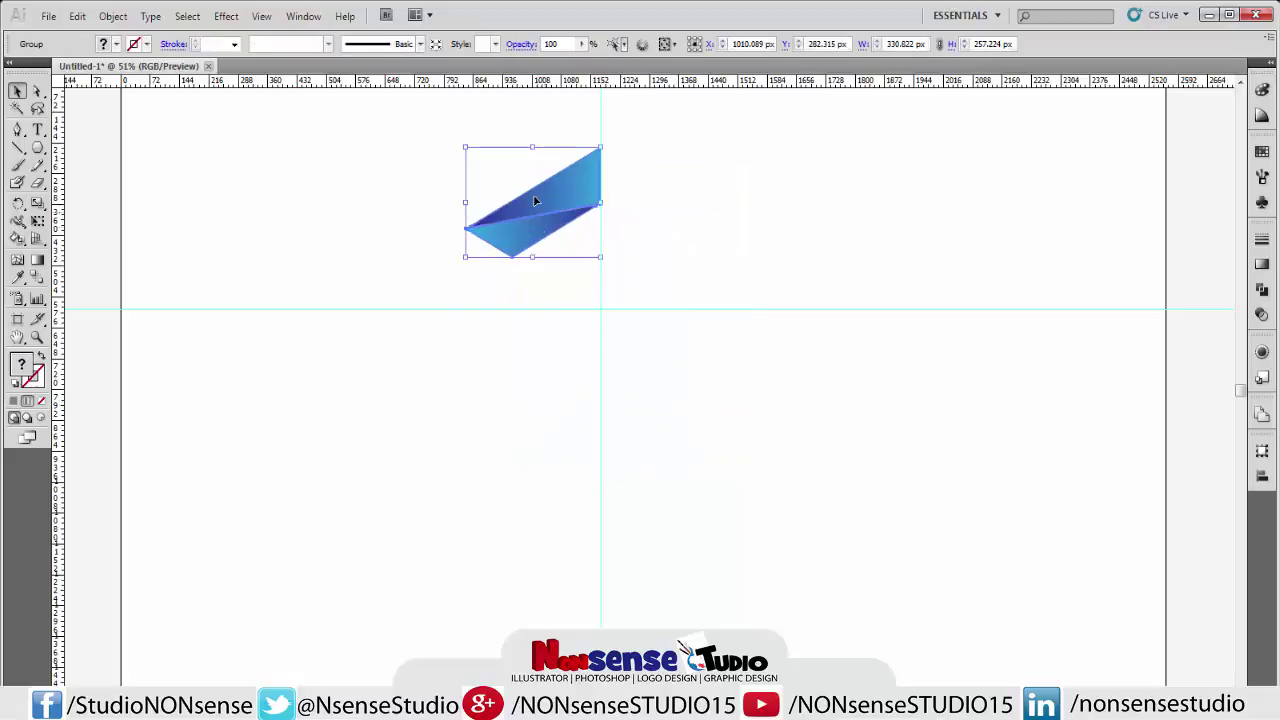
click(18, 205)
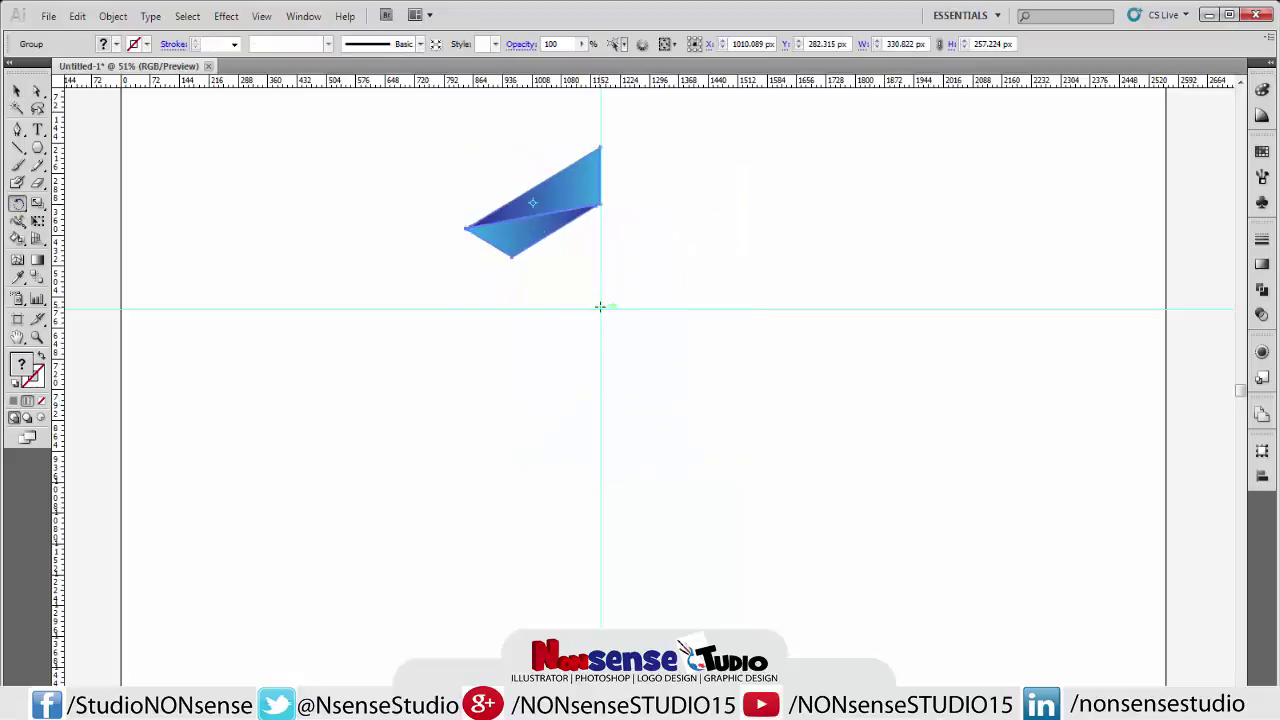
key(alt)
alt+click(600, 309)
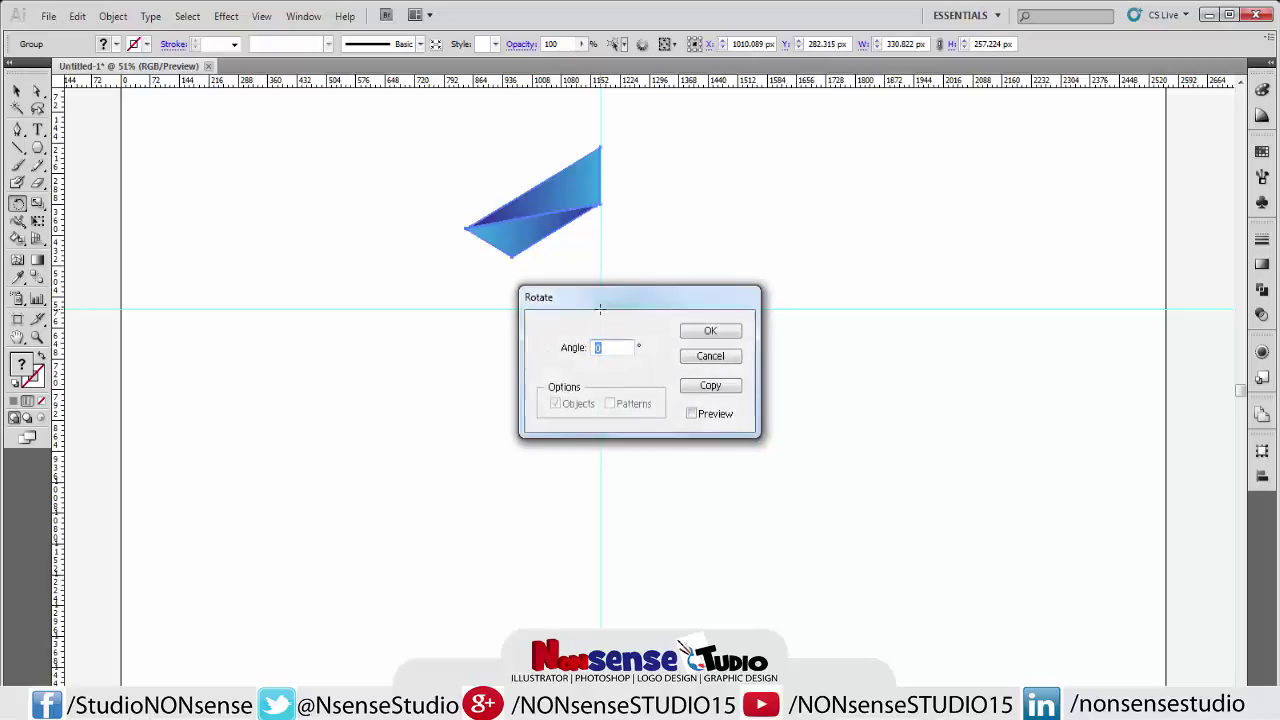
text(40)
click(703, 388)
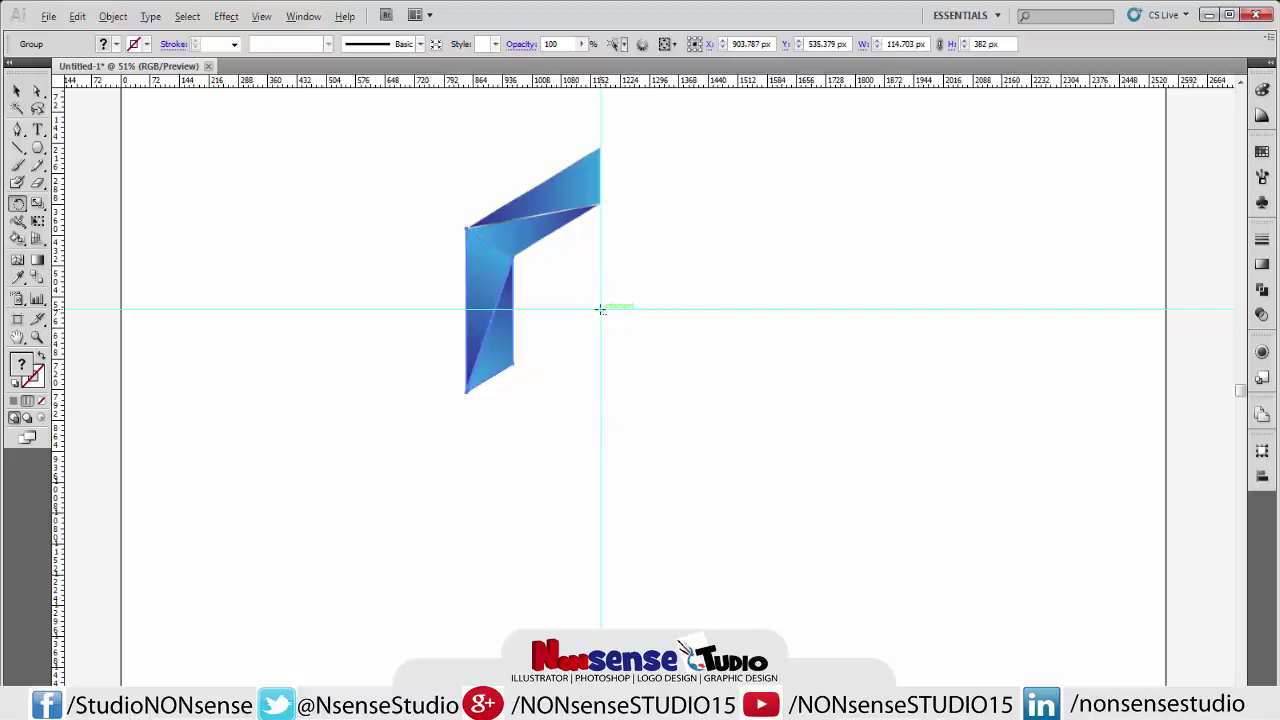
Add four more rotated copies around the crossing to complete the six-facet ring, then deselect.
alt+click(600, 309)
click(703, 386)
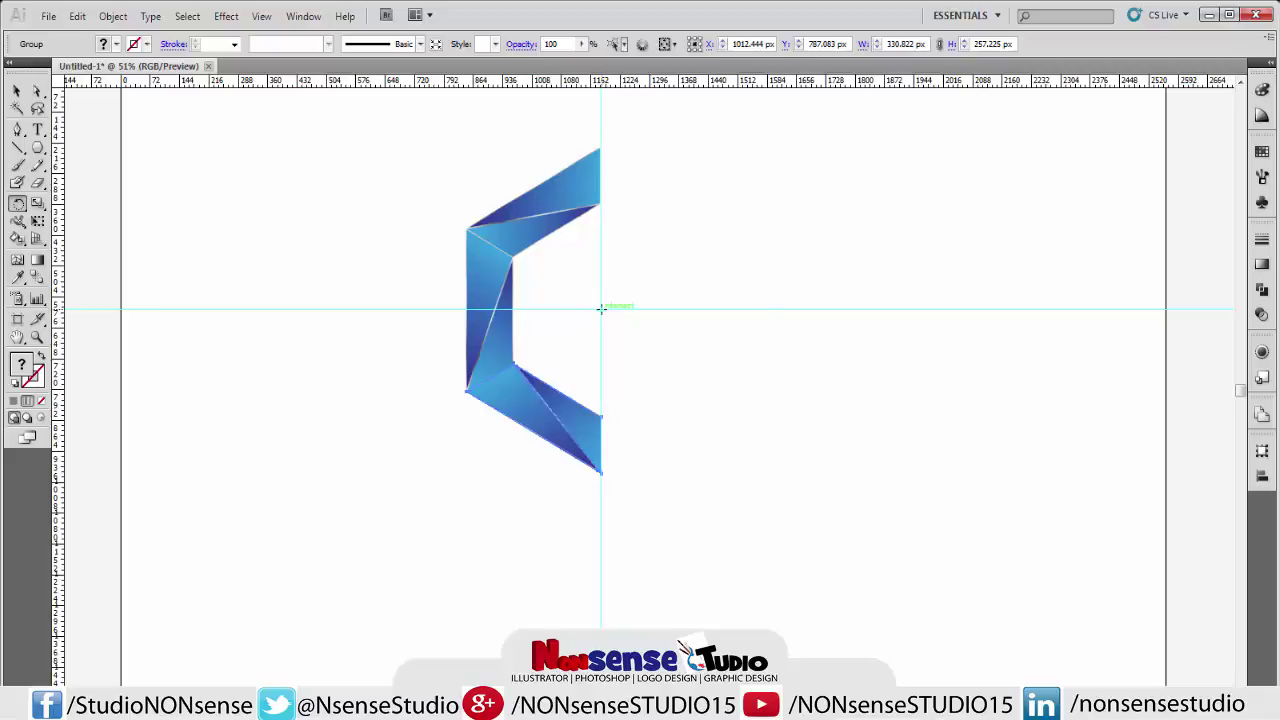
alt+click(601, 309)
click(705, 388)
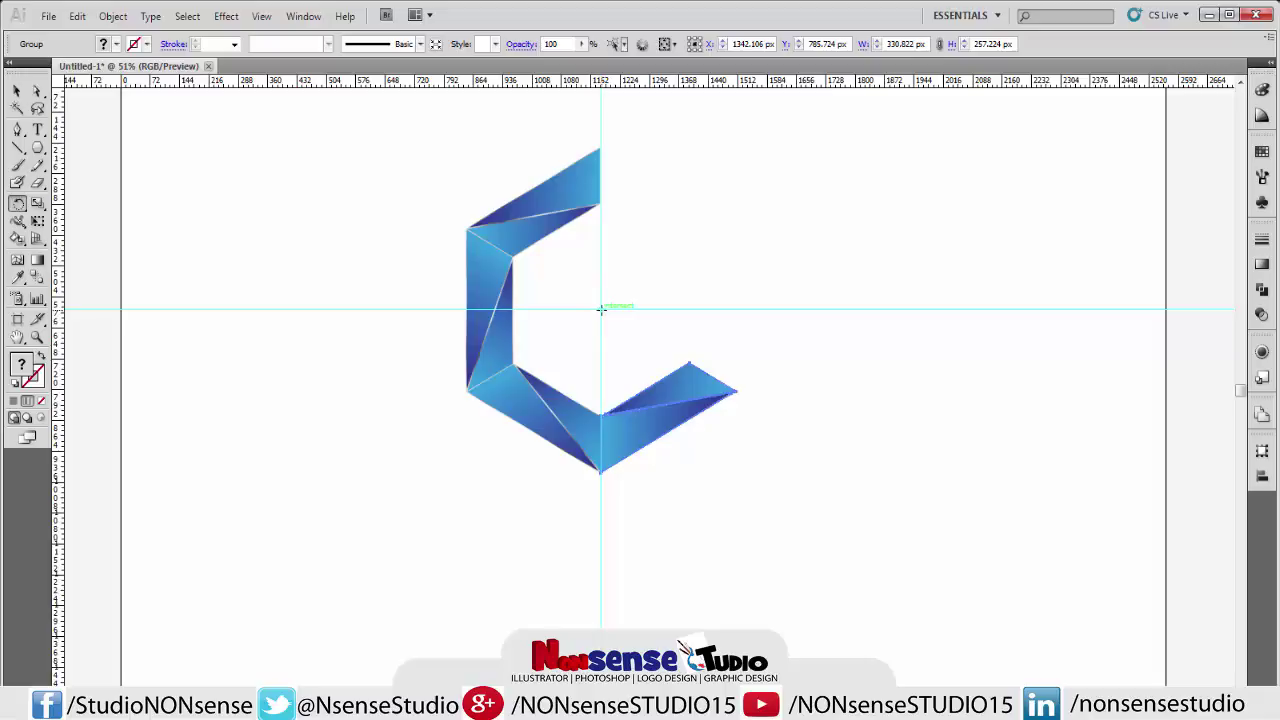
alt+click(601, 309)
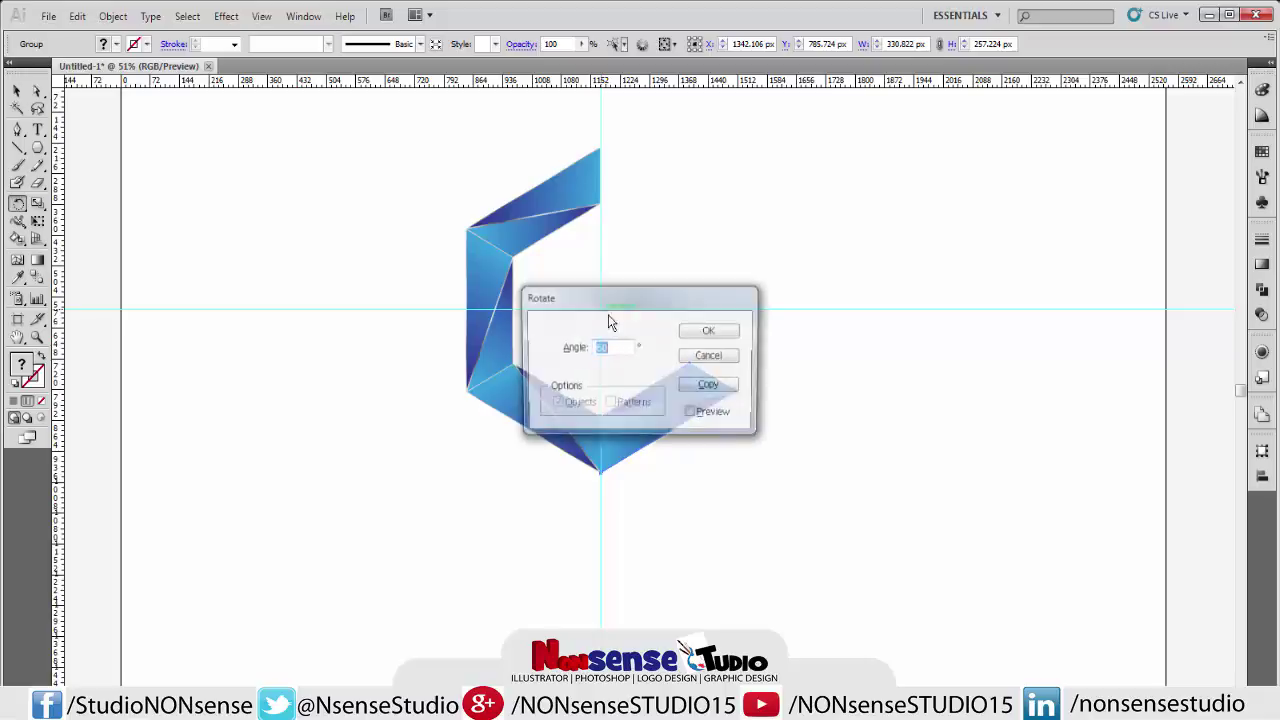
click(687, 385)
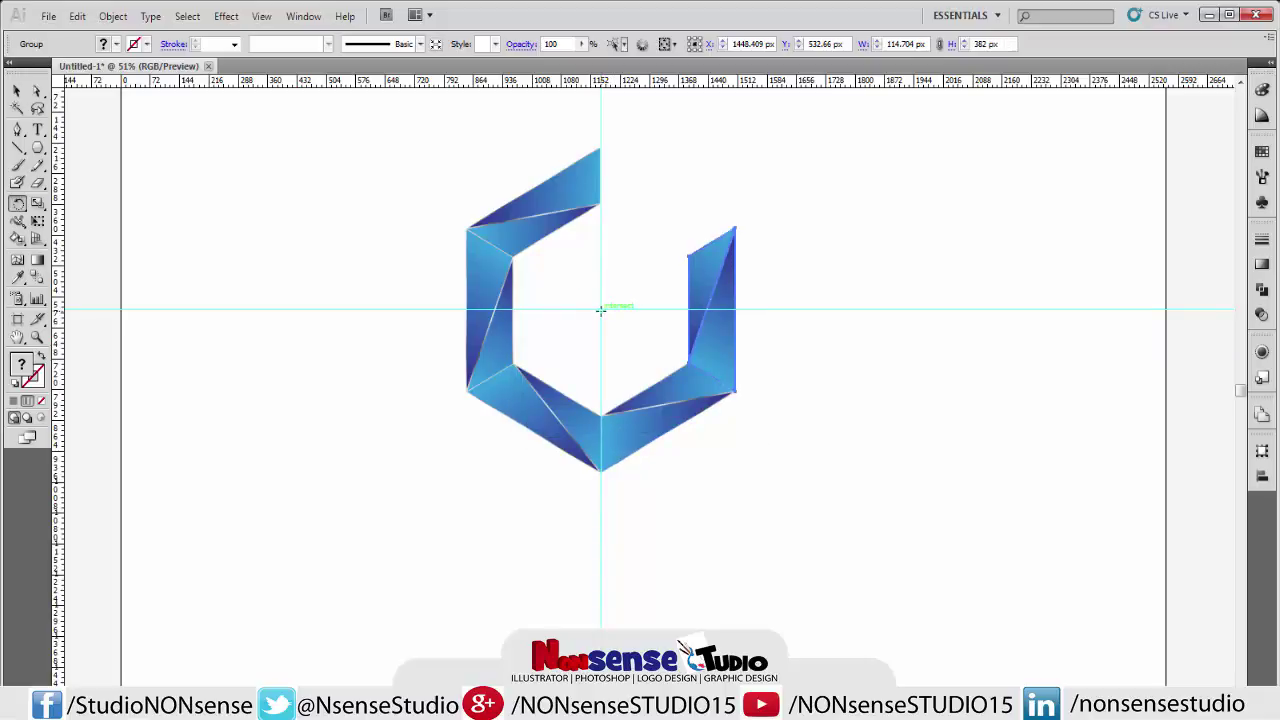
alt+click(601, 309)
click(718, 388)
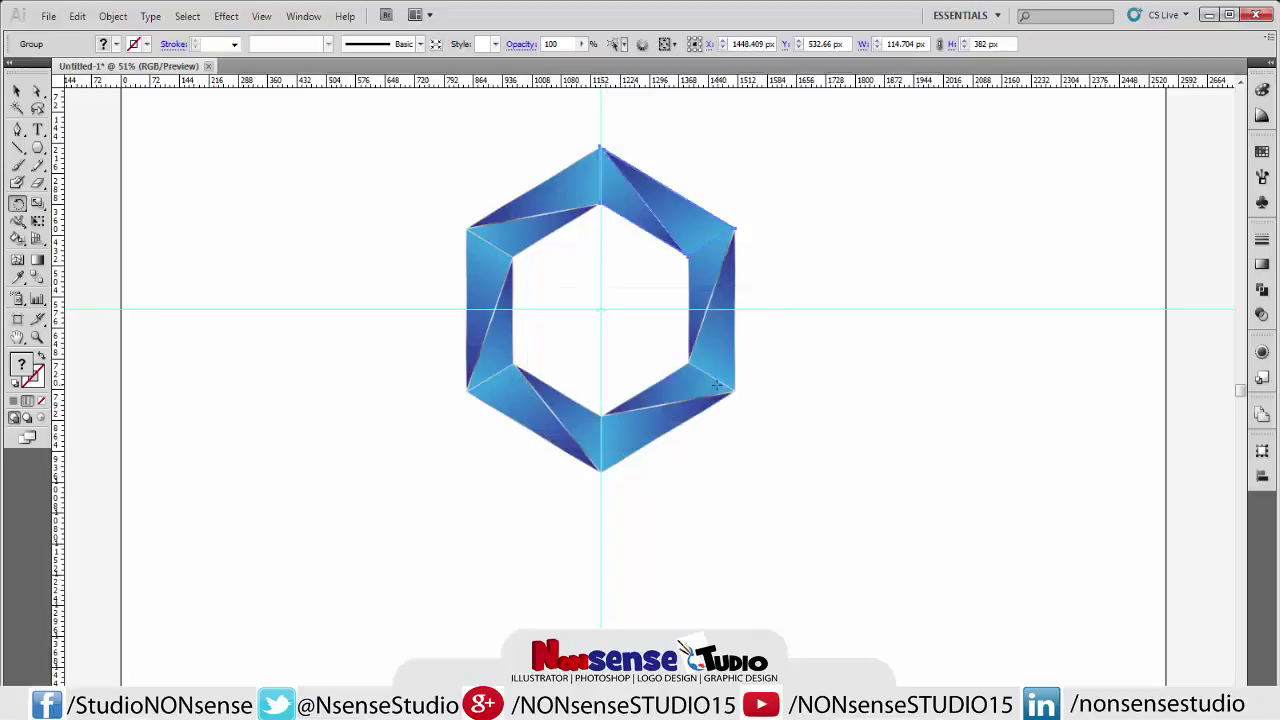
click(16, 91)
click(558, 311)
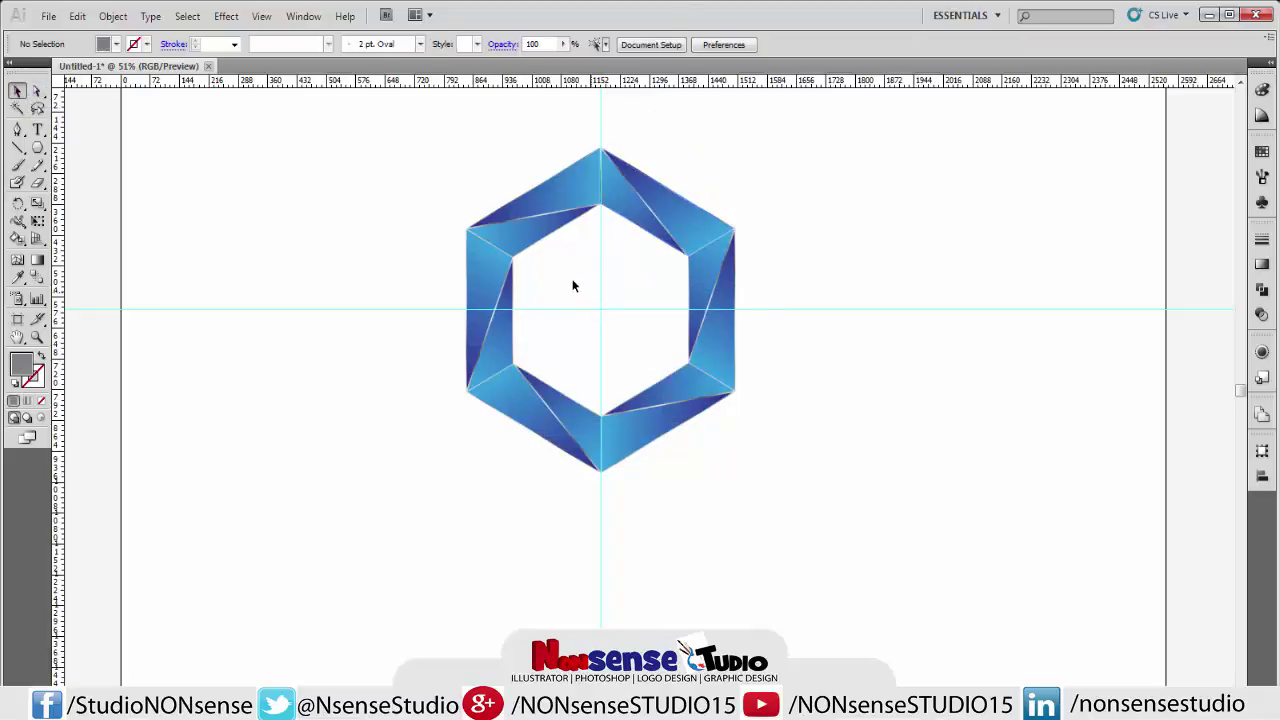
Delete both guides, group all hexagon pieces, and hide the rulers.
drag(573, 286, 627, 340)
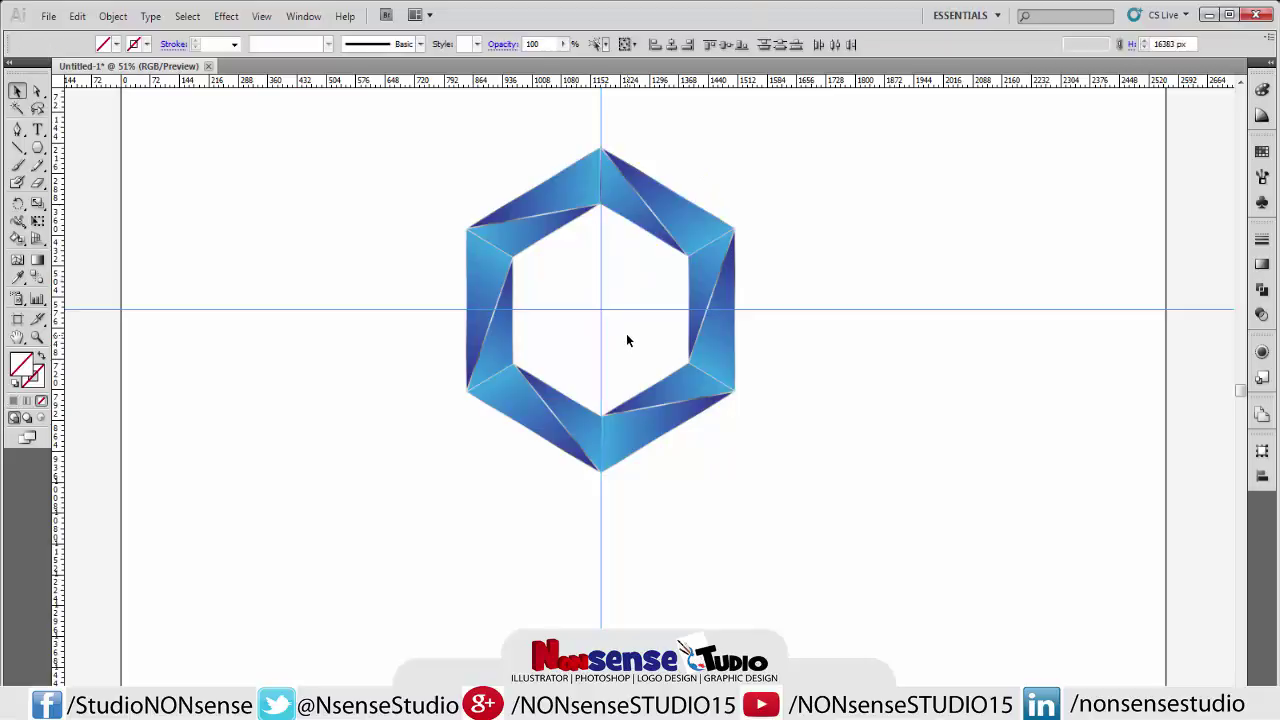
key(Delete)
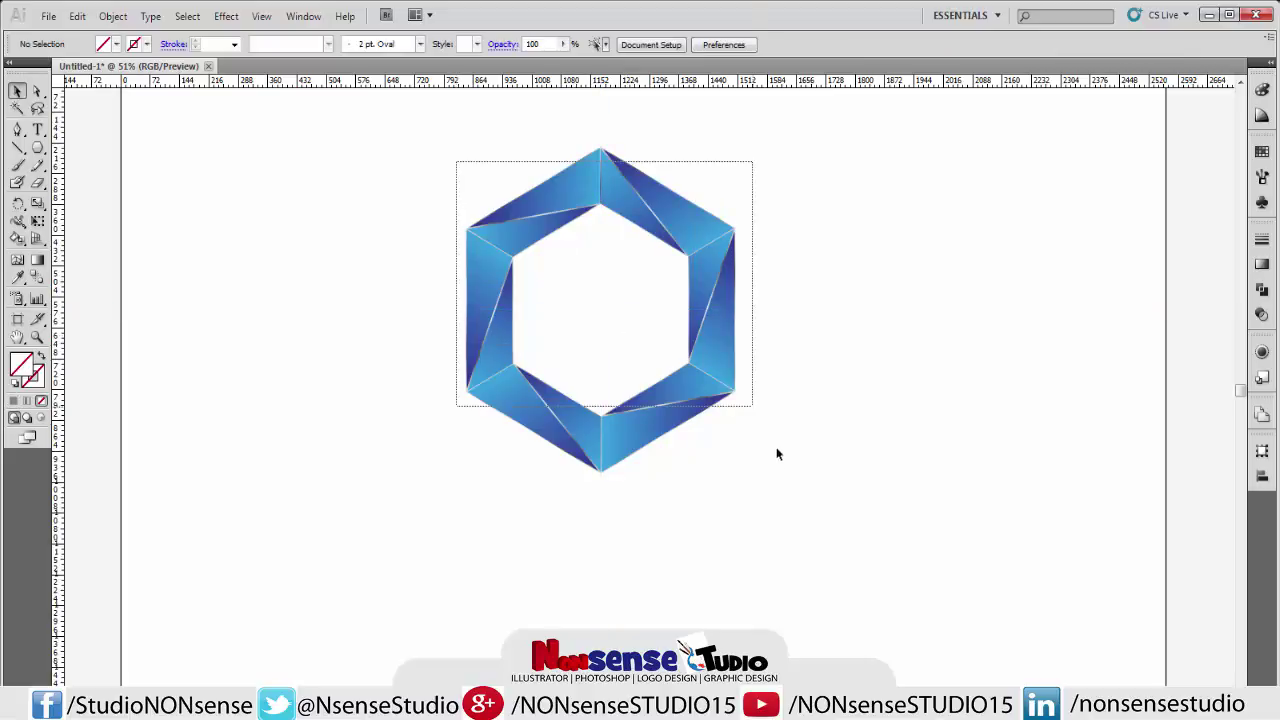
drag(455, 166, 777, 464)
right_click(646, 413)
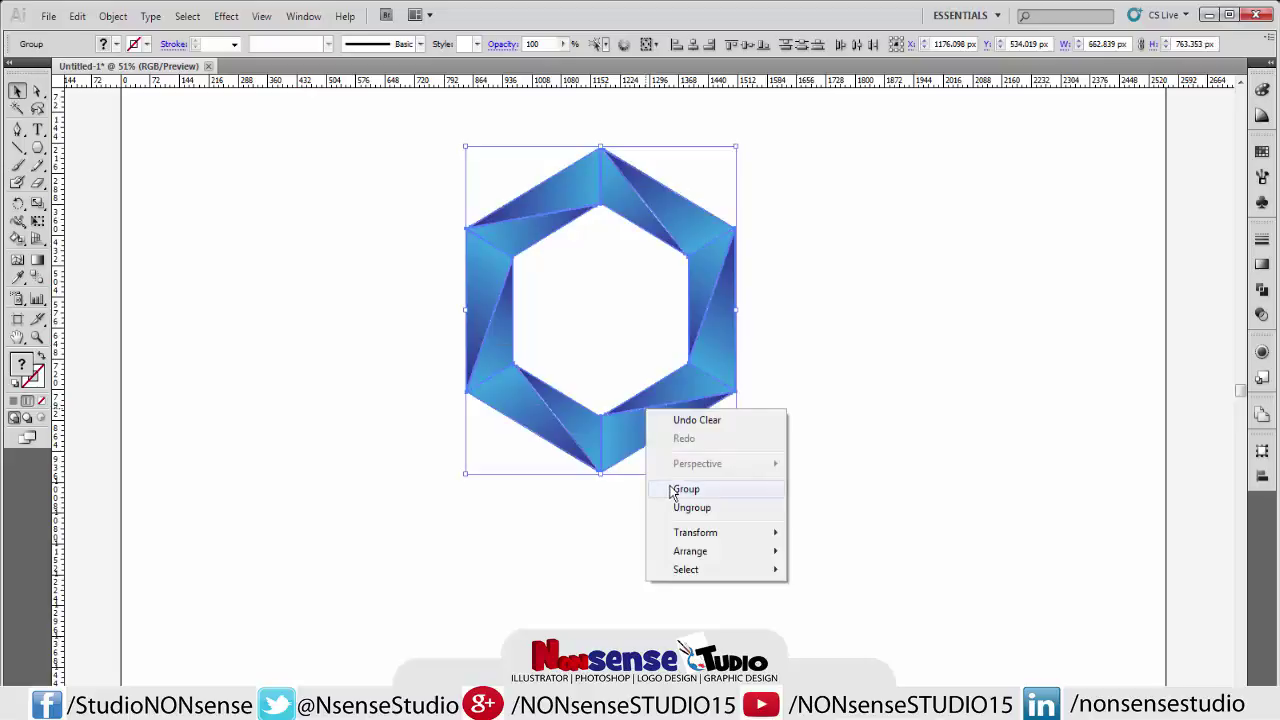
click(686, 488)
click(260, 17)
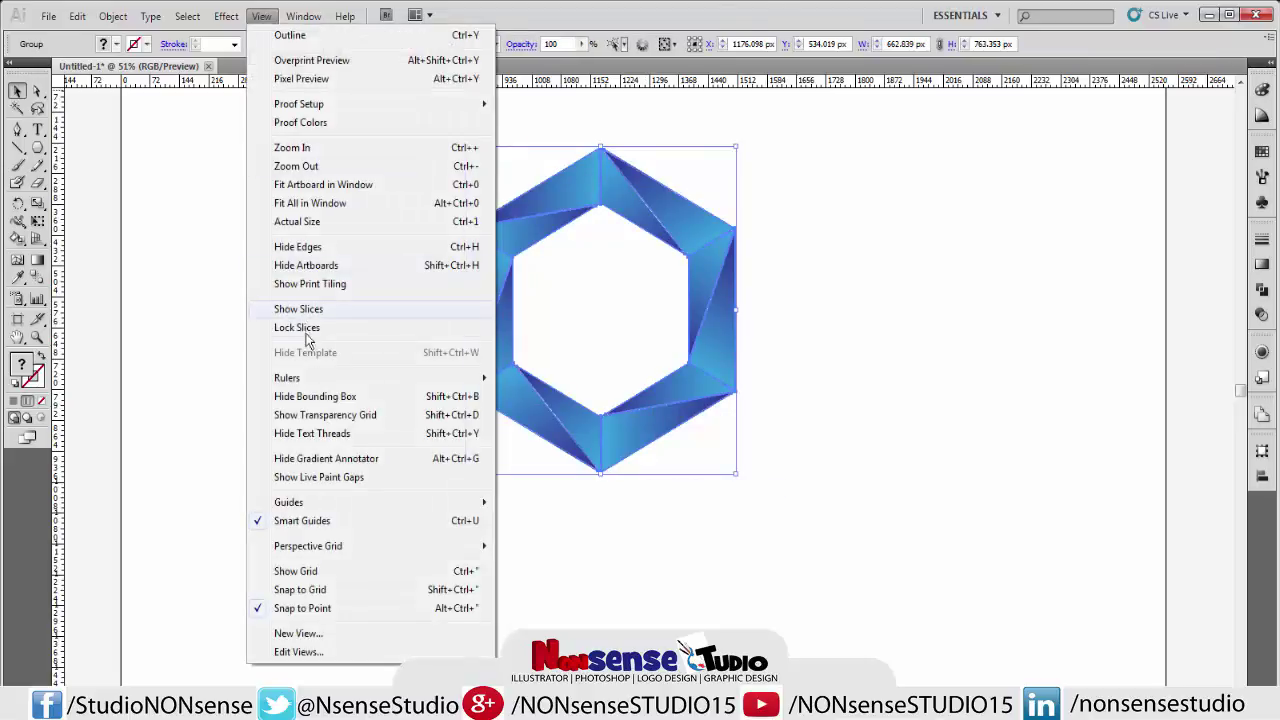
click(542, 378)
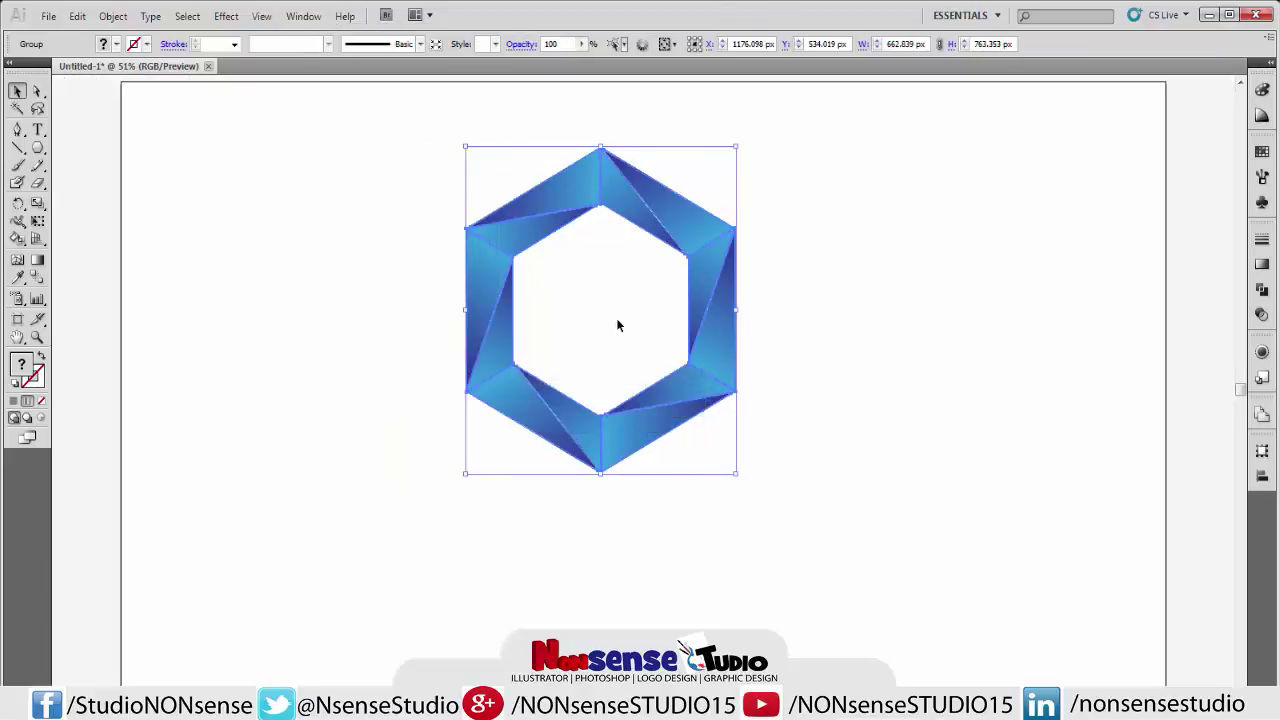
Rotate the grouped hexagon ring by −45°.
right_click(686, 368)
mouse_move(733, 492)
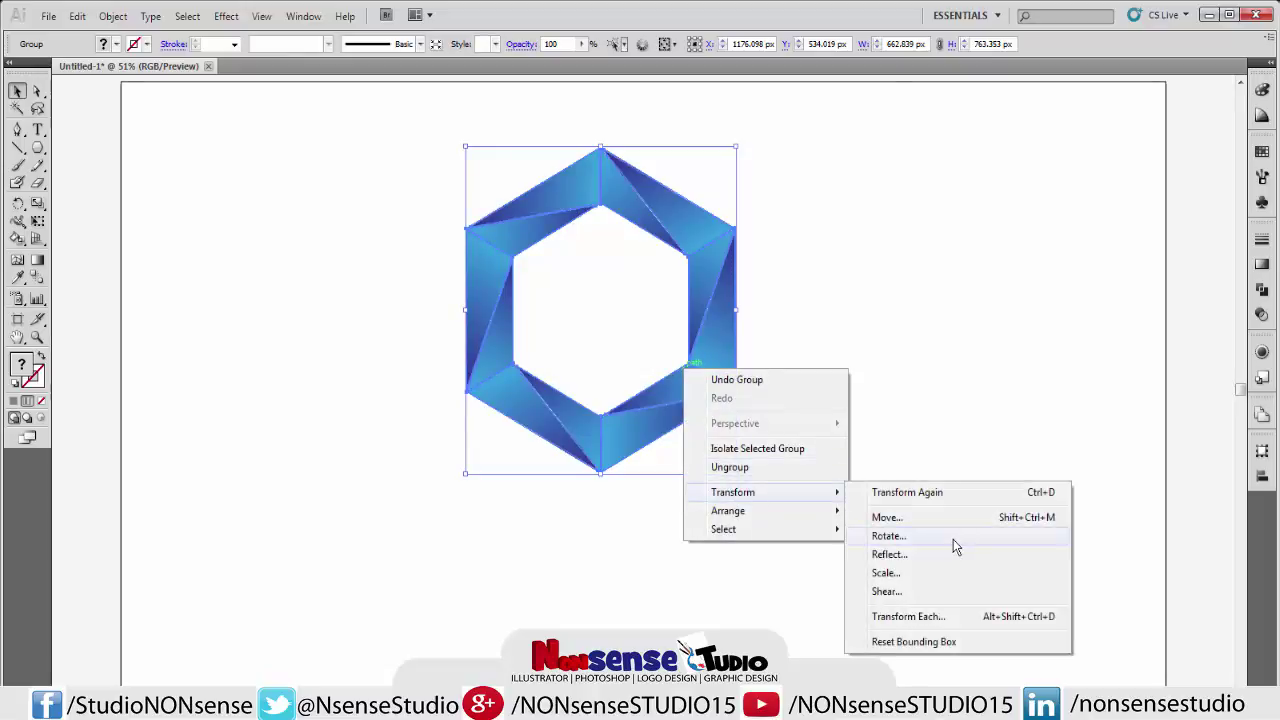
click(953, 545)
text(-45)
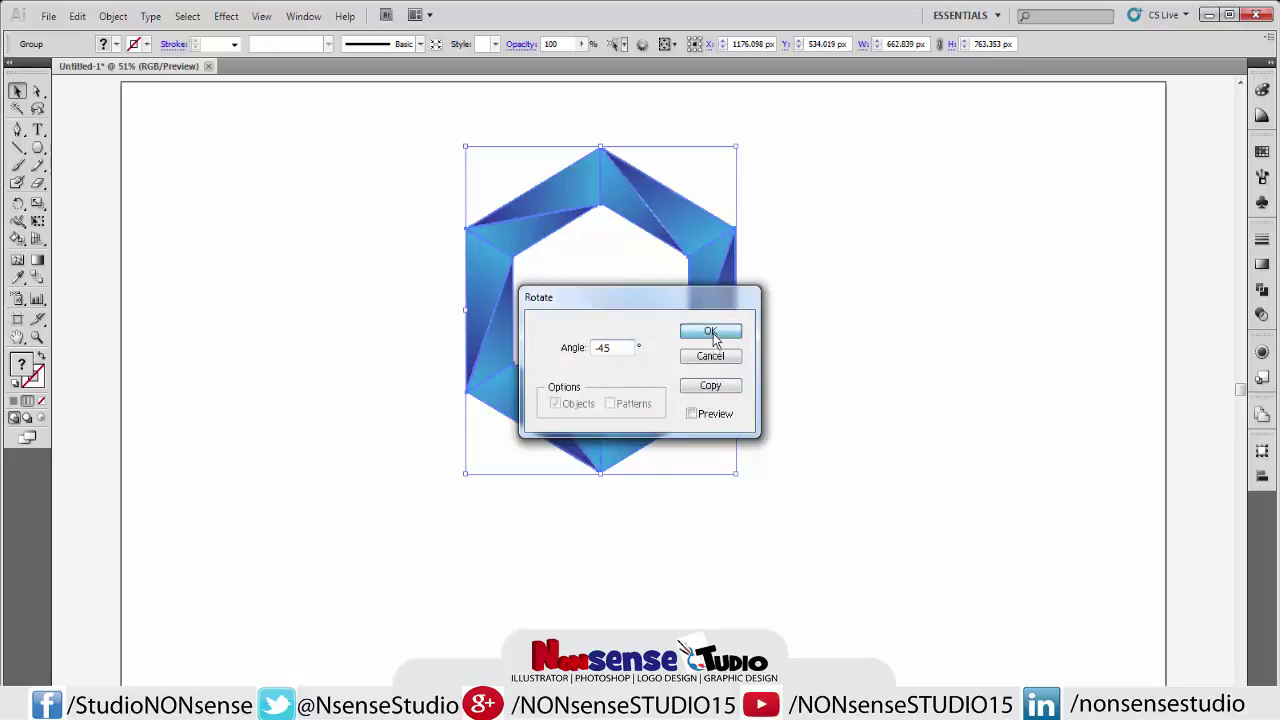
click(713, 335)
Add a horizontally reflected copy over the ring, forming a twelve-point star.
right_click(713, 335)
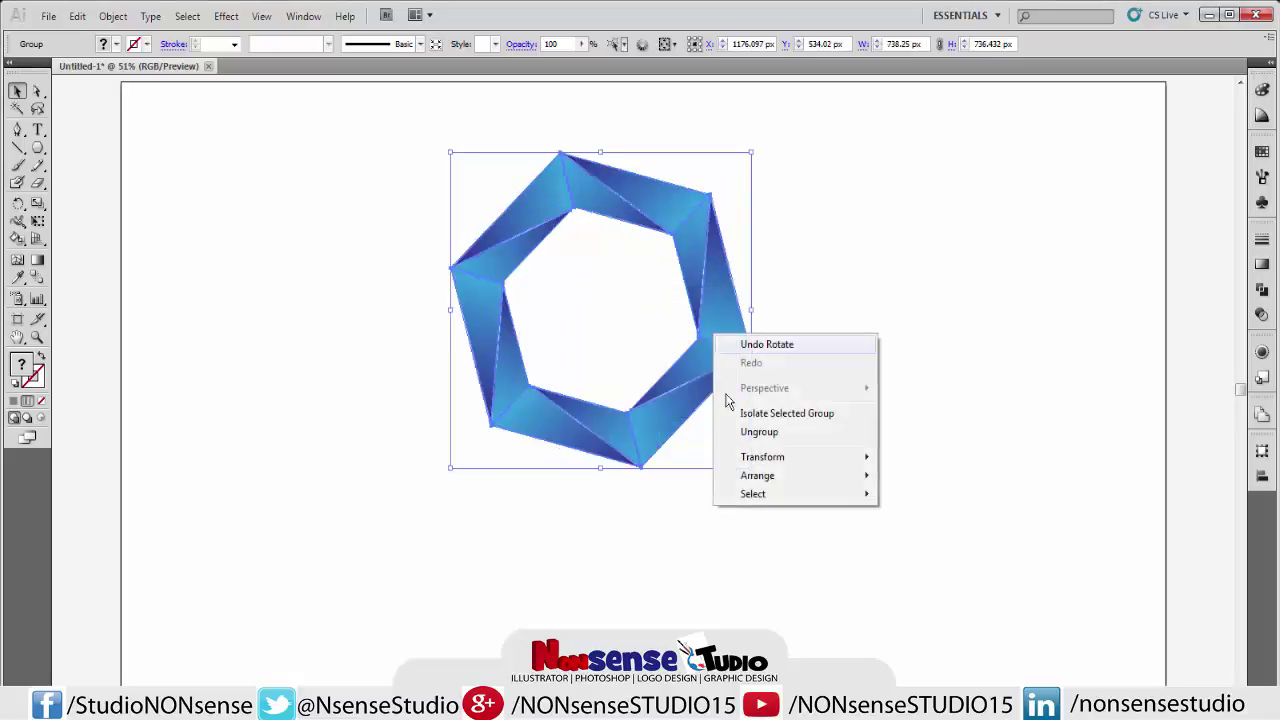
mouse_move(762, 457)
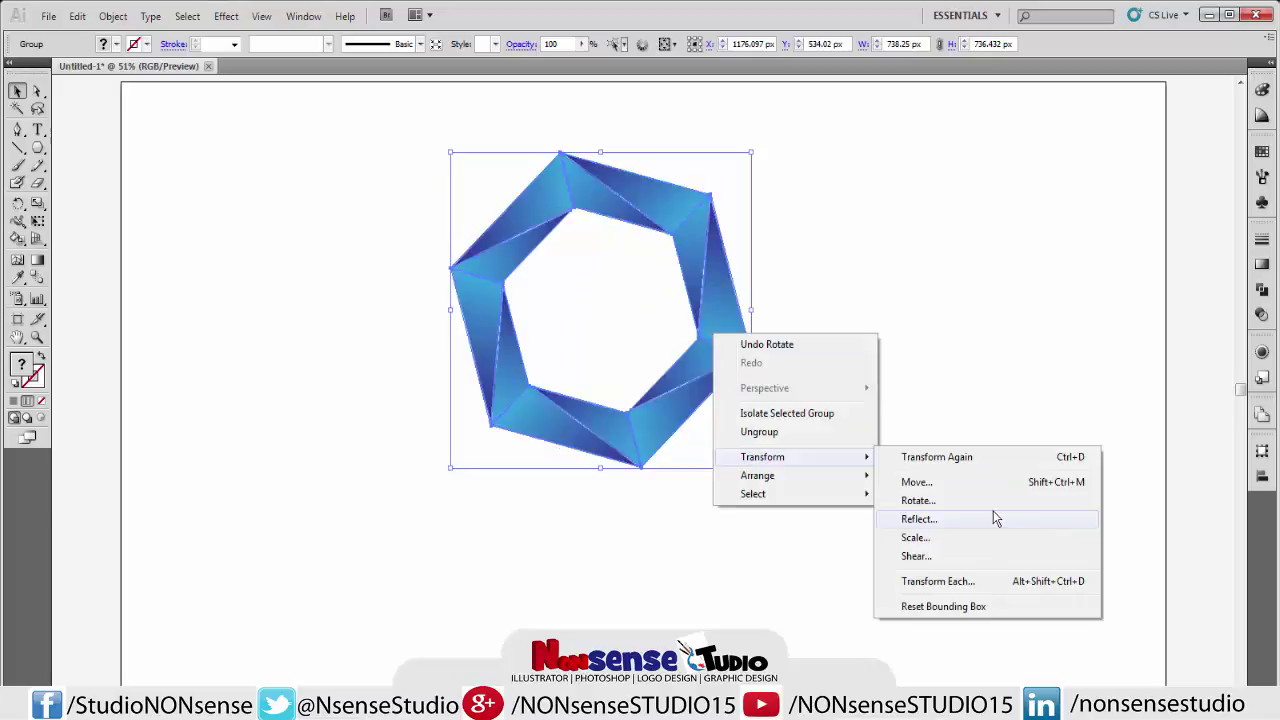
click(996, 513)
click(590, 328)
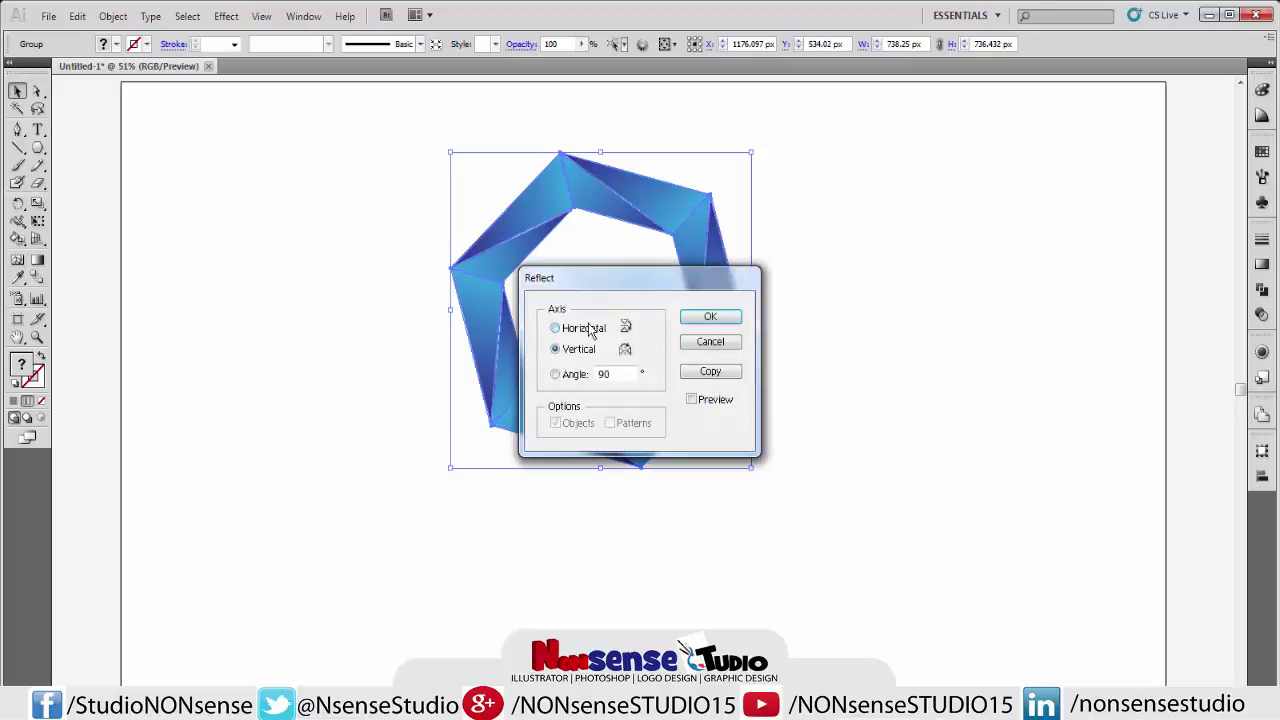
click(709, 372)
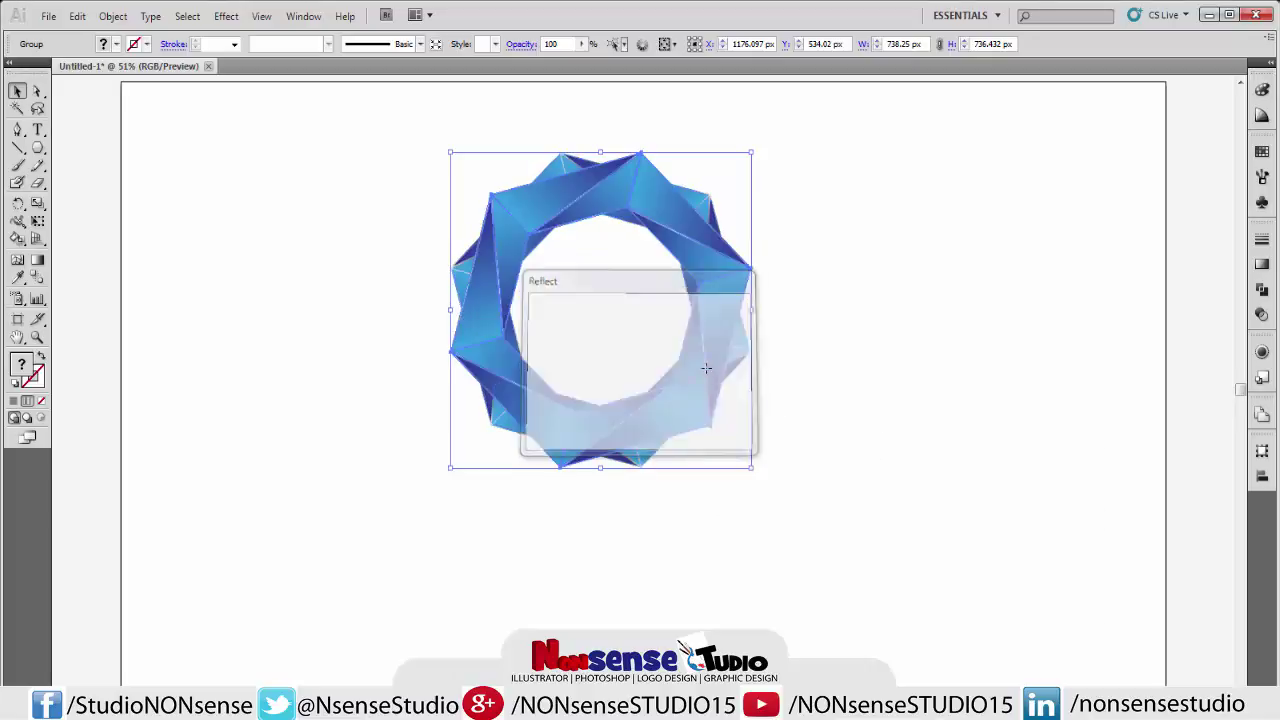
click(878, 395)
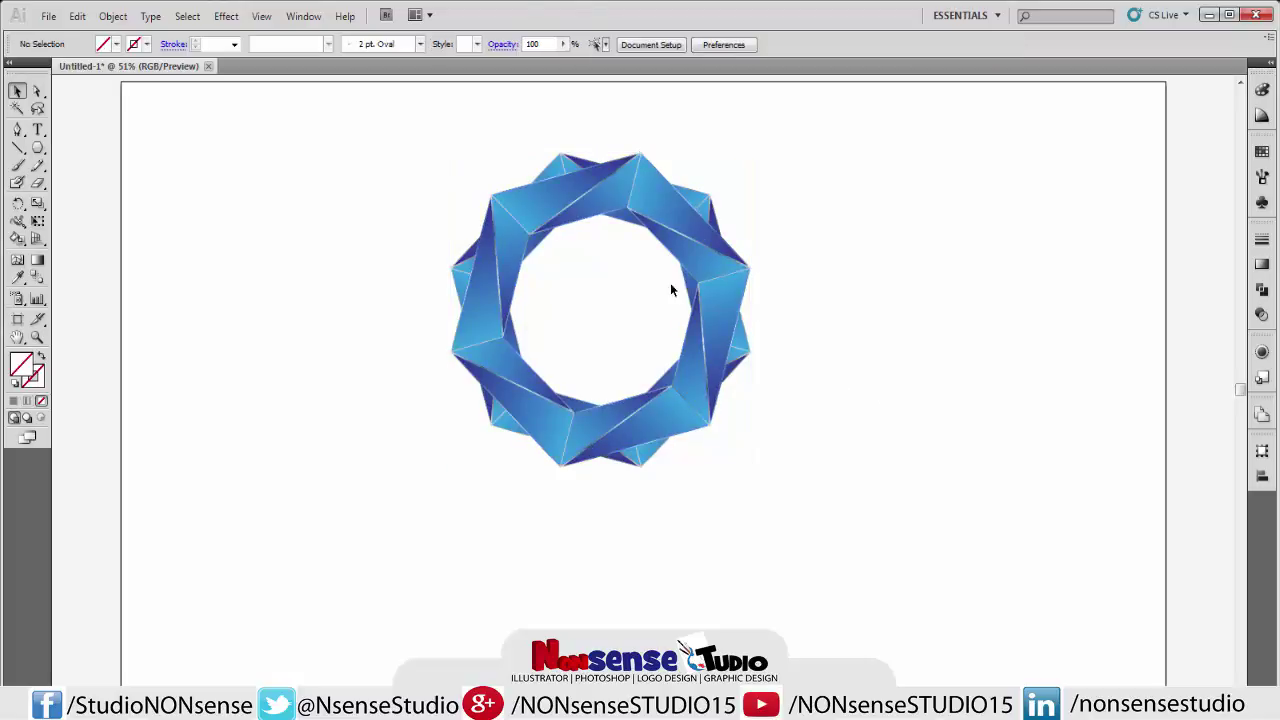
Shift the mirrored copy straight down, nudging twice, until its point touches the original's.
drag(678, 261, 675, 568)
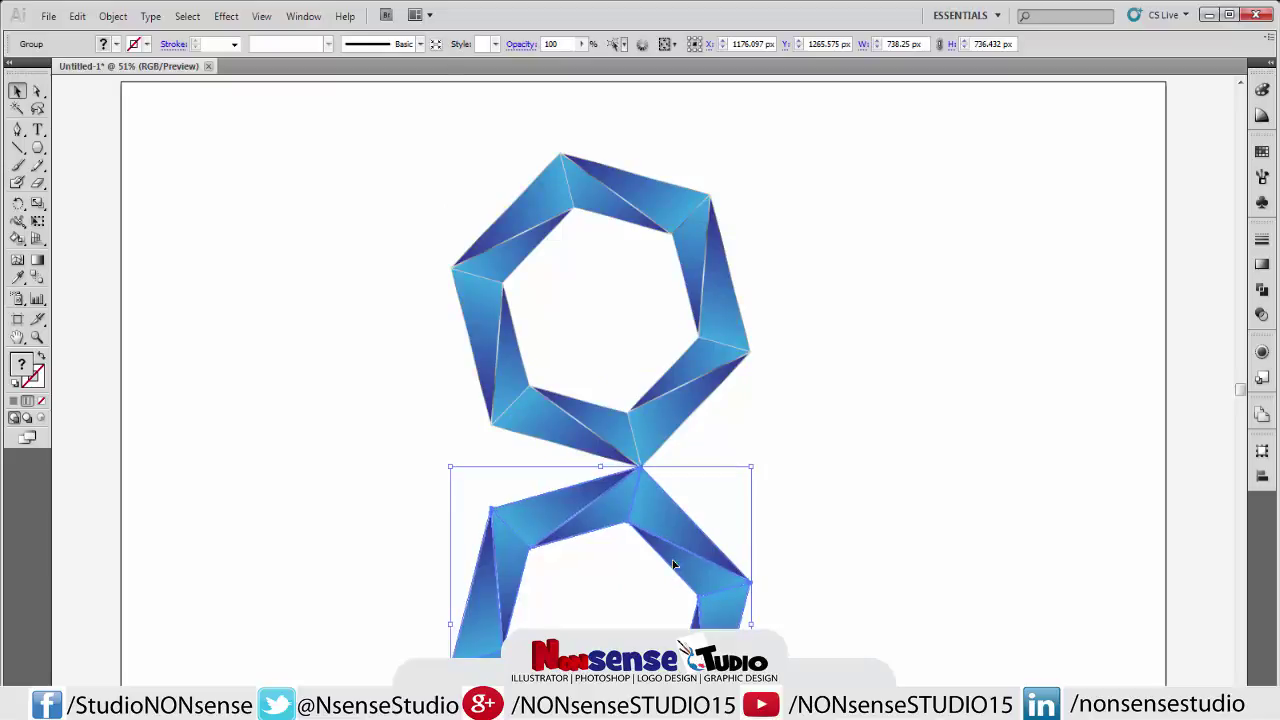
key(Down)
key(Down)
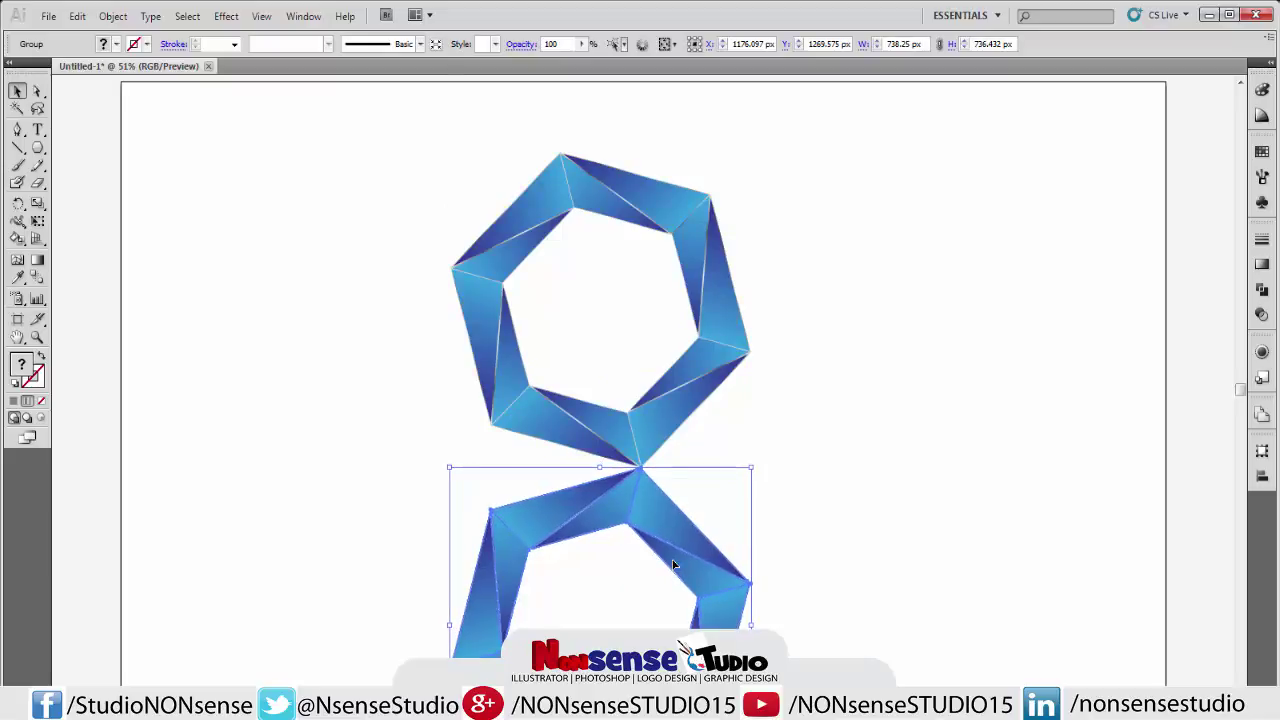
key(Down)
key(Down)
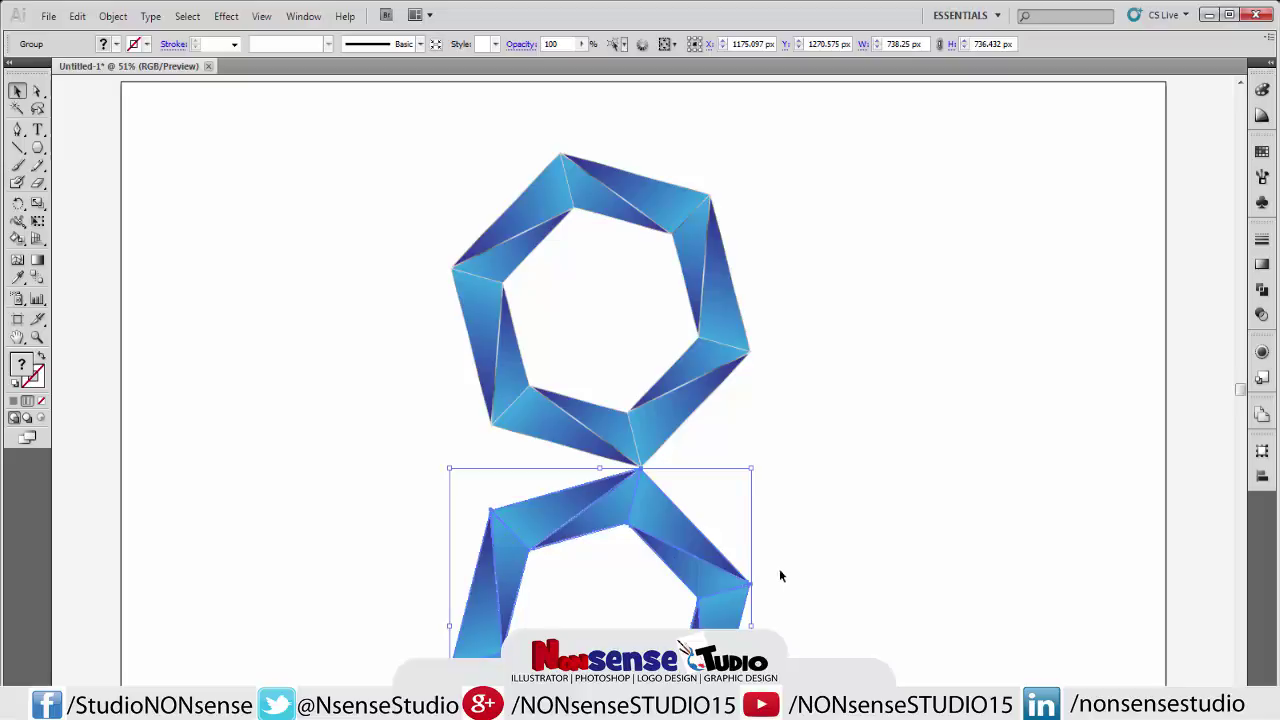
click(795, 578)
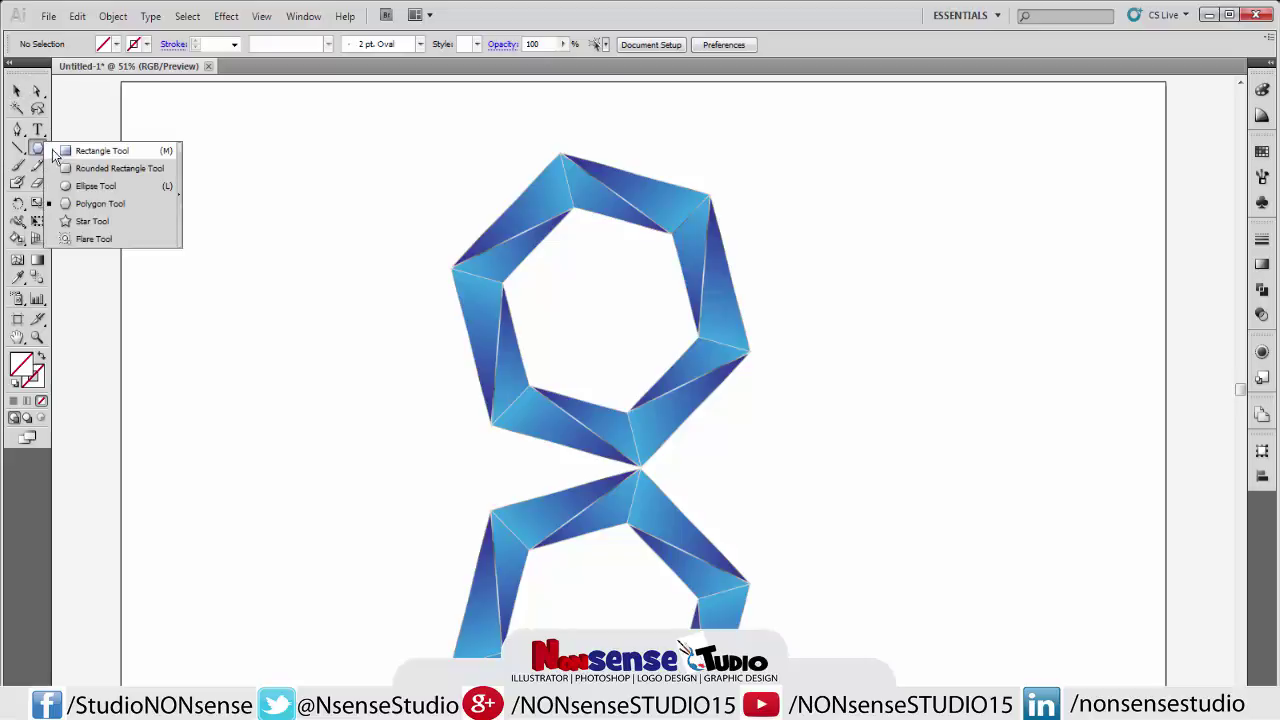
Draw a 1625.49 × 842.47 px rectangle from the rings' join point over the lower ring.
drag(38, 147, 80, 147)
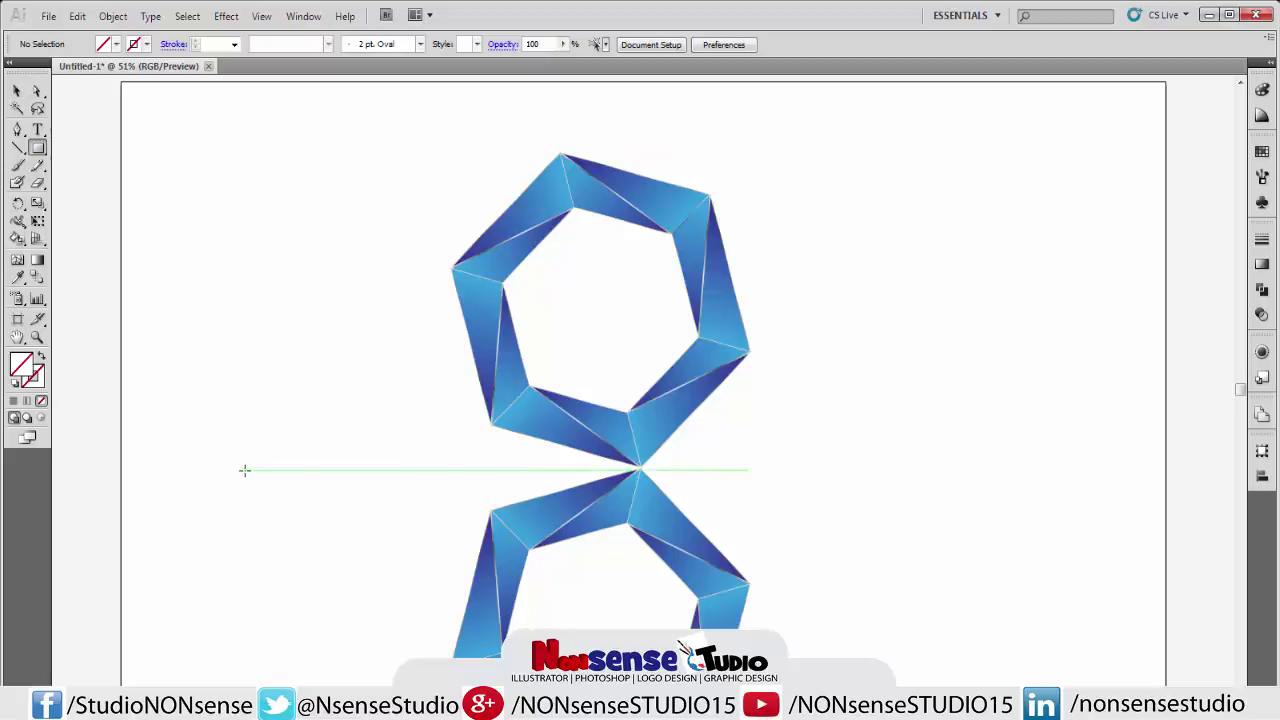
mouse_move(244, 470)
mouse_down()
mouse_move(467, 603)
mouse_move(836, 696)
mouse_up()
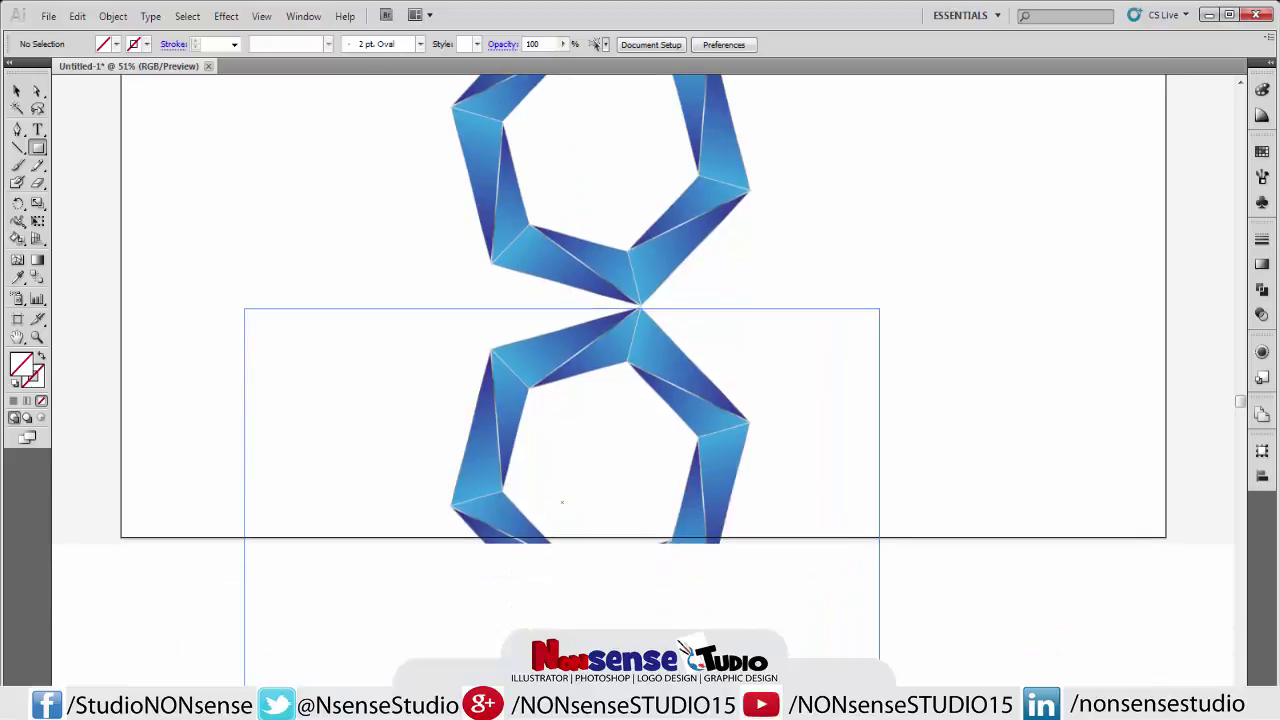
drag(836, 696, 907, 669)
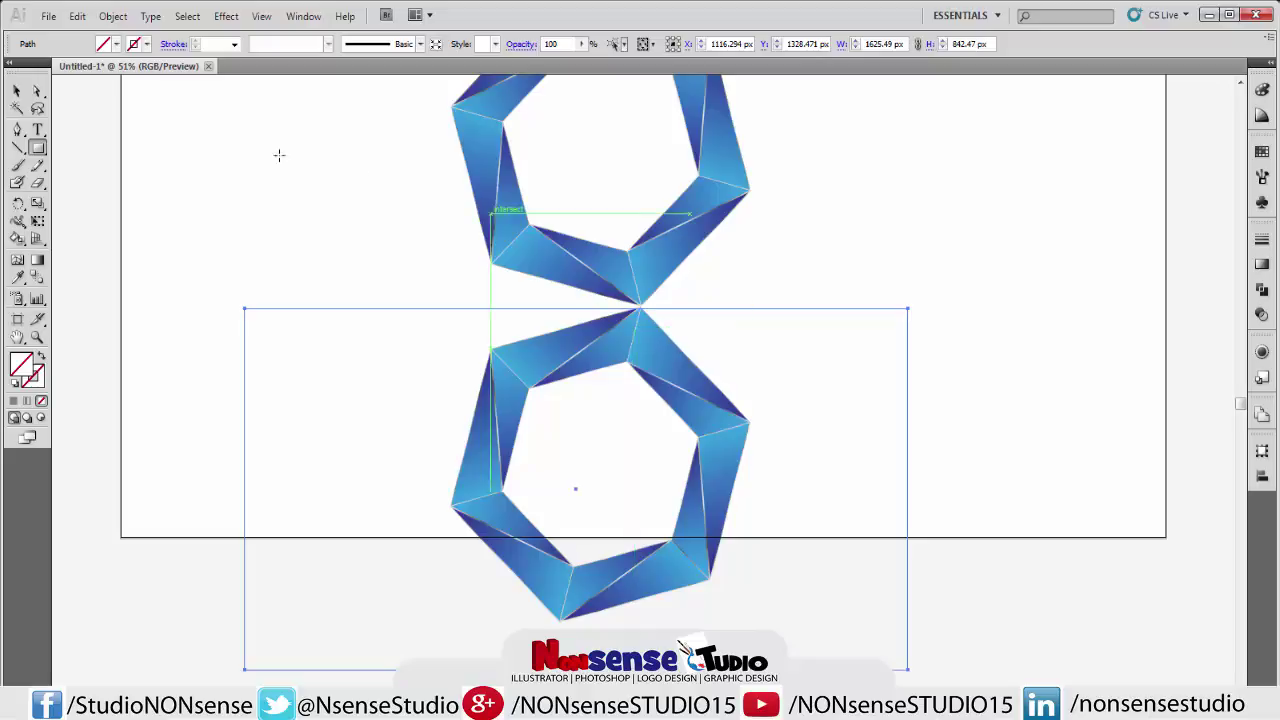
Apply a gradient fill to the rectangle and remove its three extra gradient stops.
click(1262, 264)
click(1142, 306)
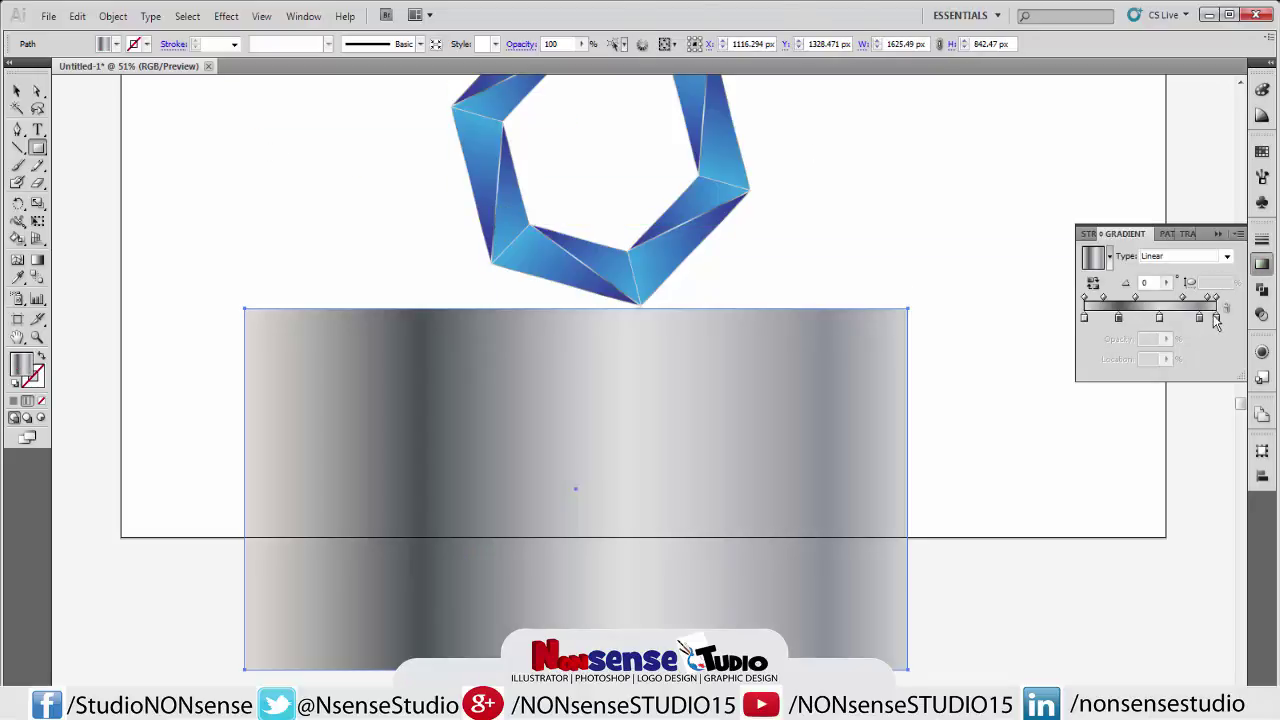
click(1217, 318)
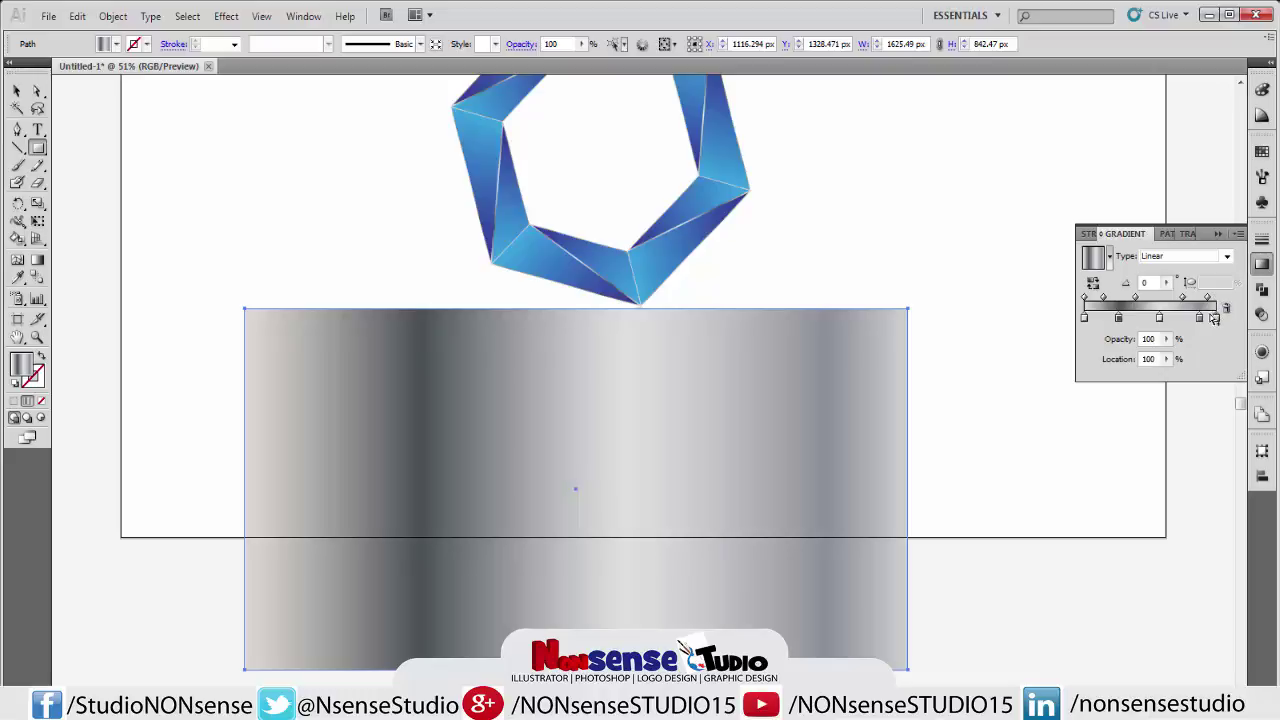
click(1226, 307)
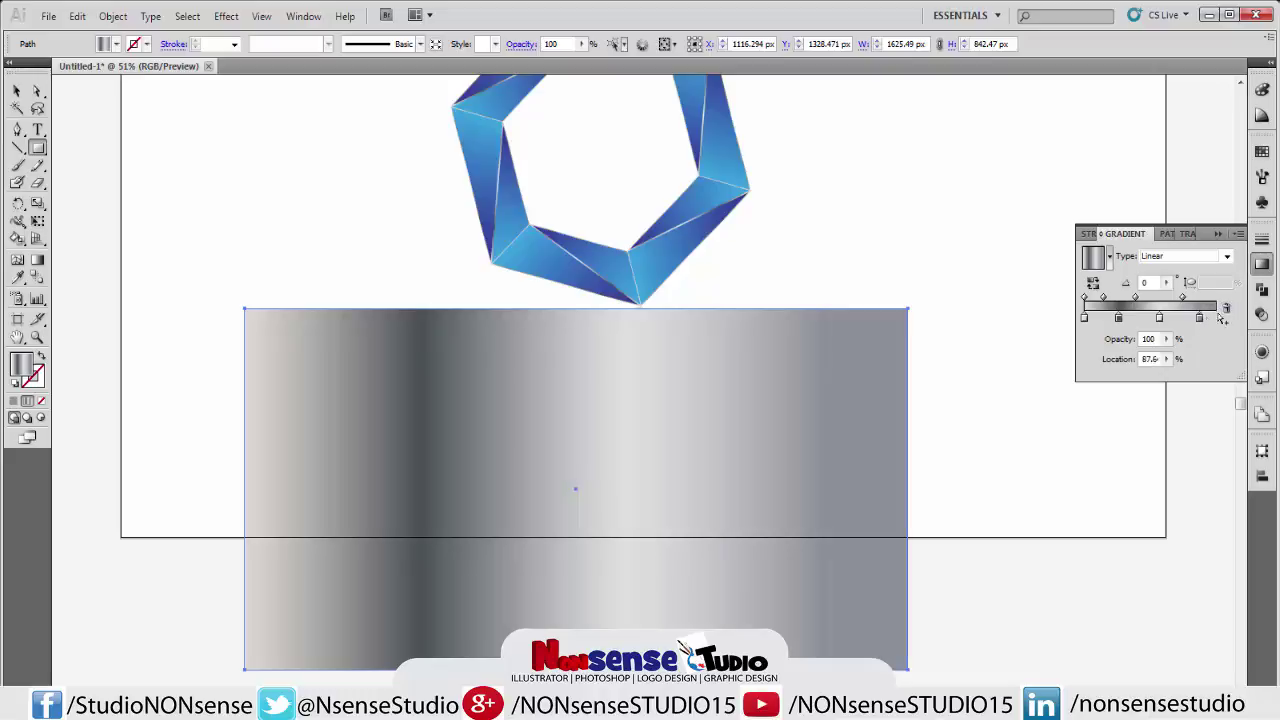
click(1226, 307)
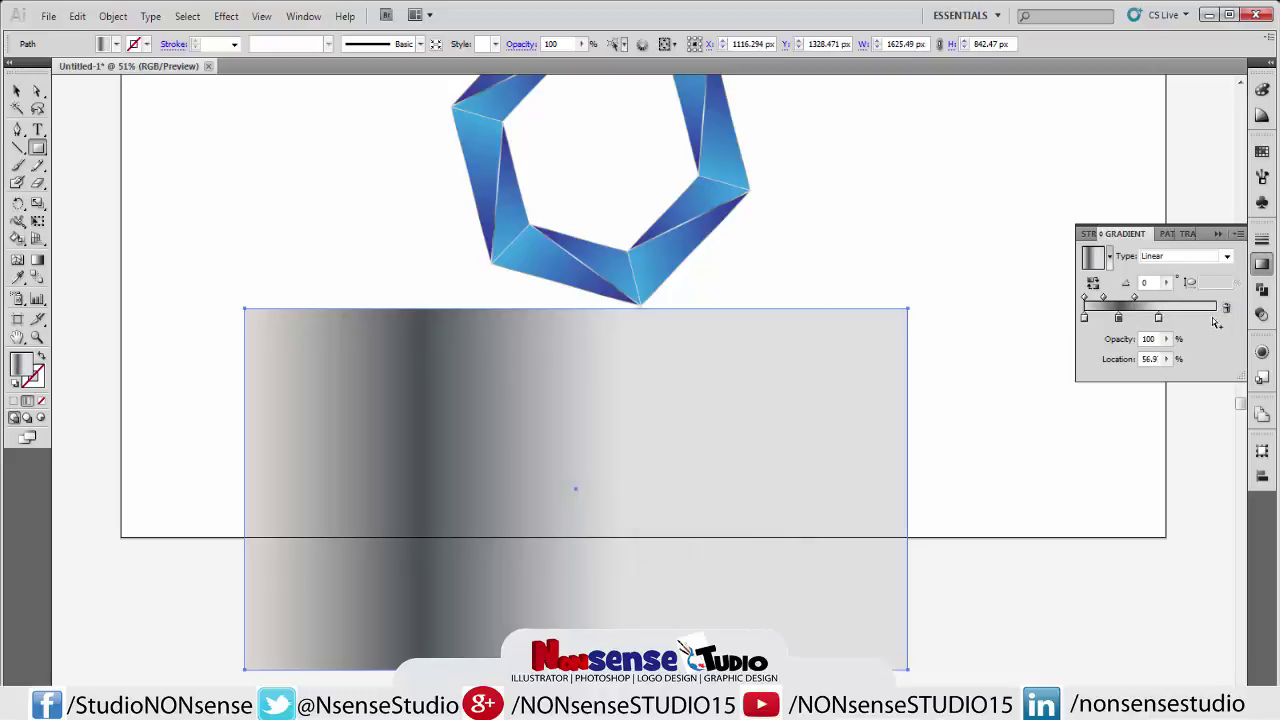
click(1226, 307)
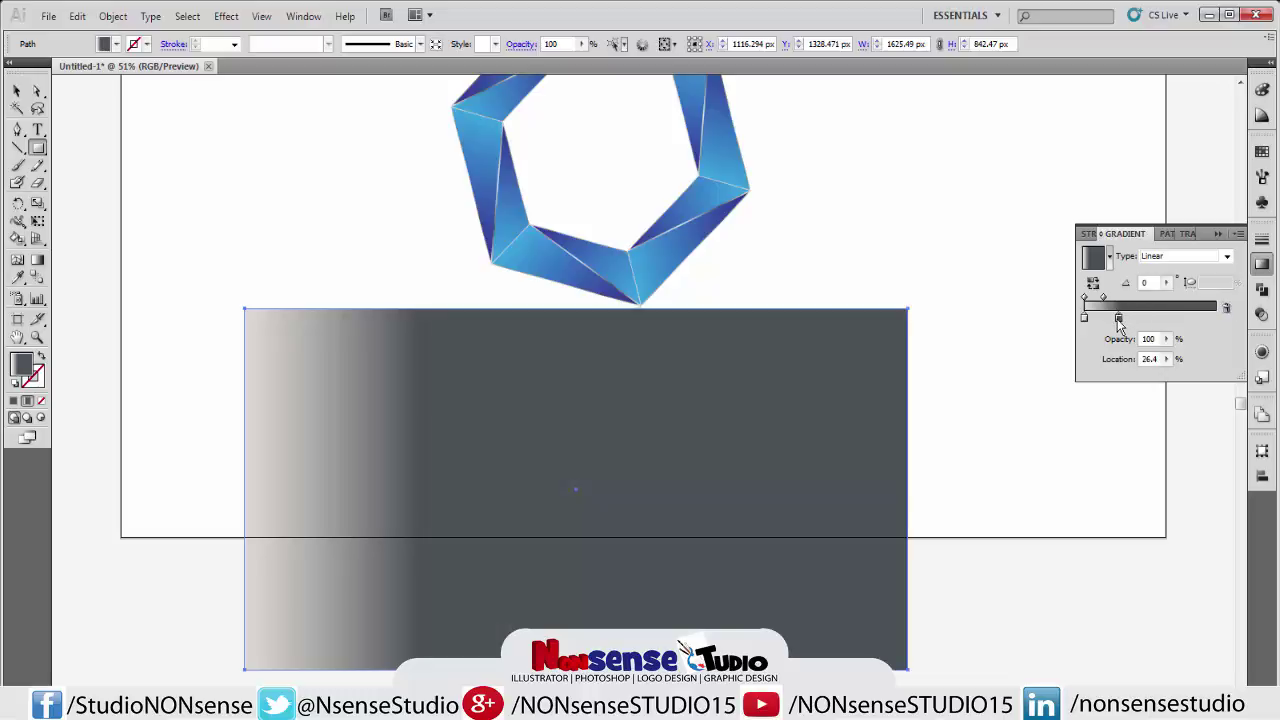
Set the gradient stops to white on the left and near-black on the right, spread smoothly.
double_click(1118, 319)
click(1107, 355)
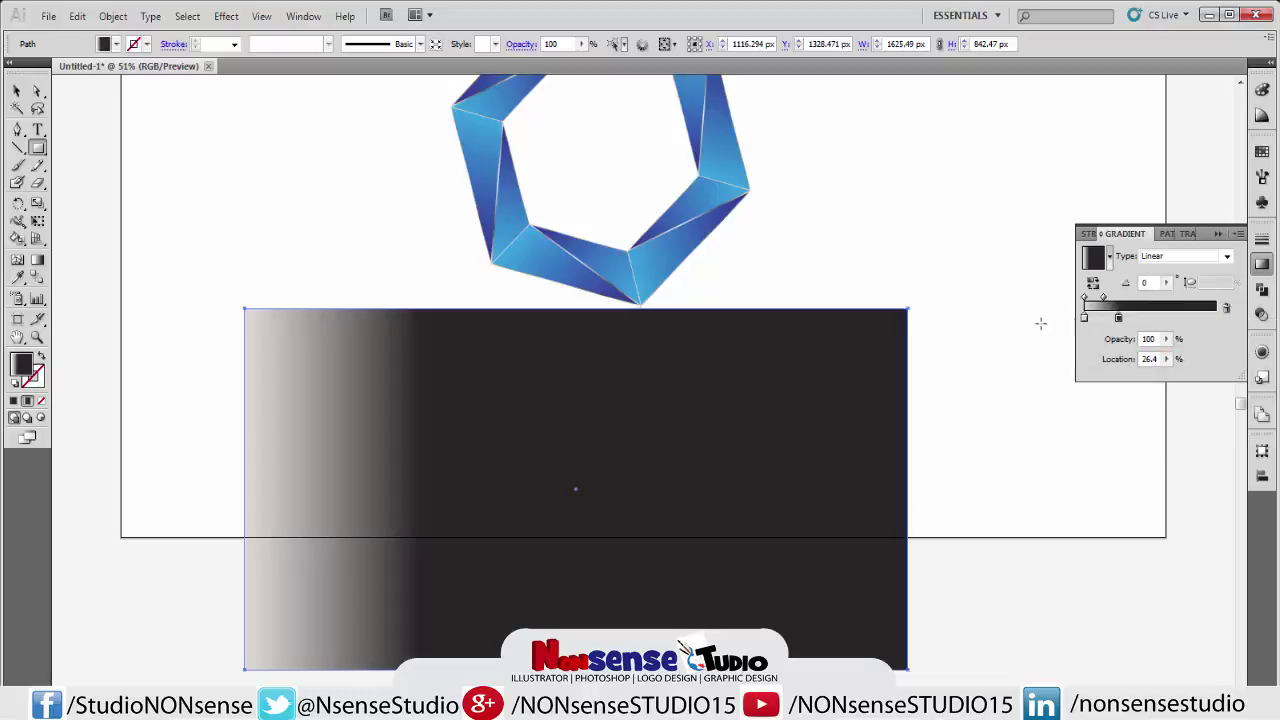
double_click(1086, 318)
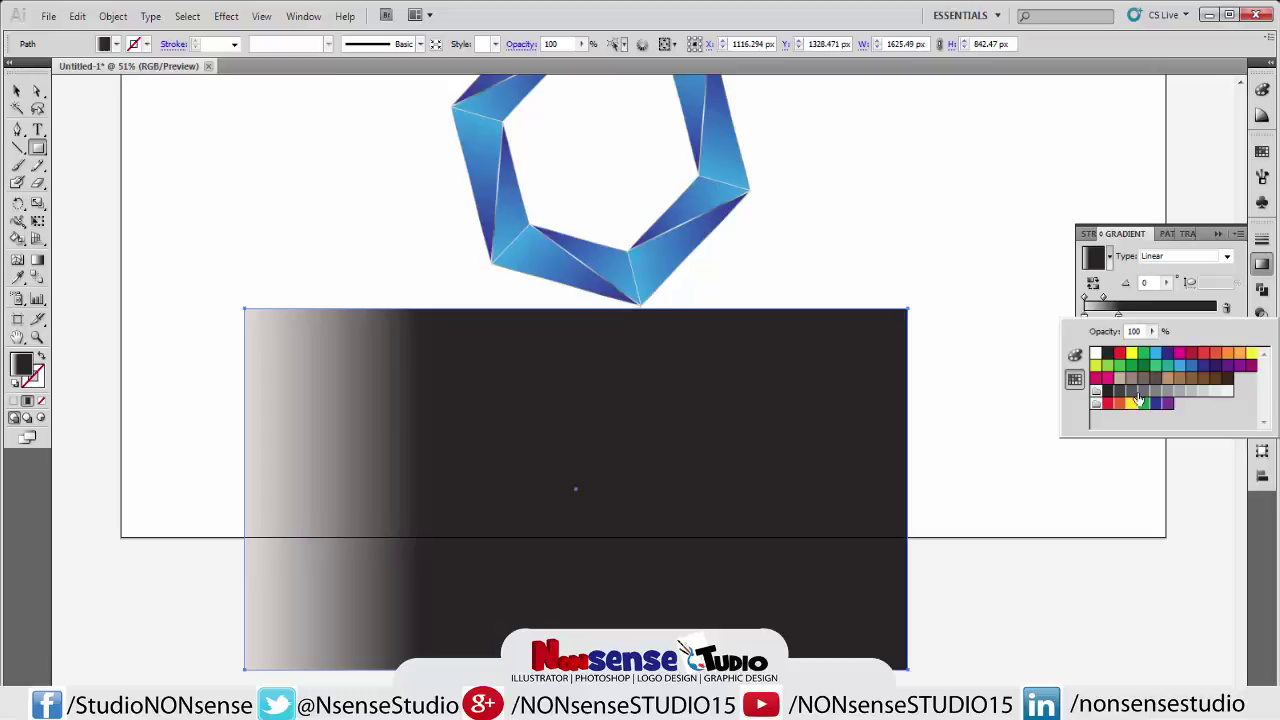
click(1095, 353)
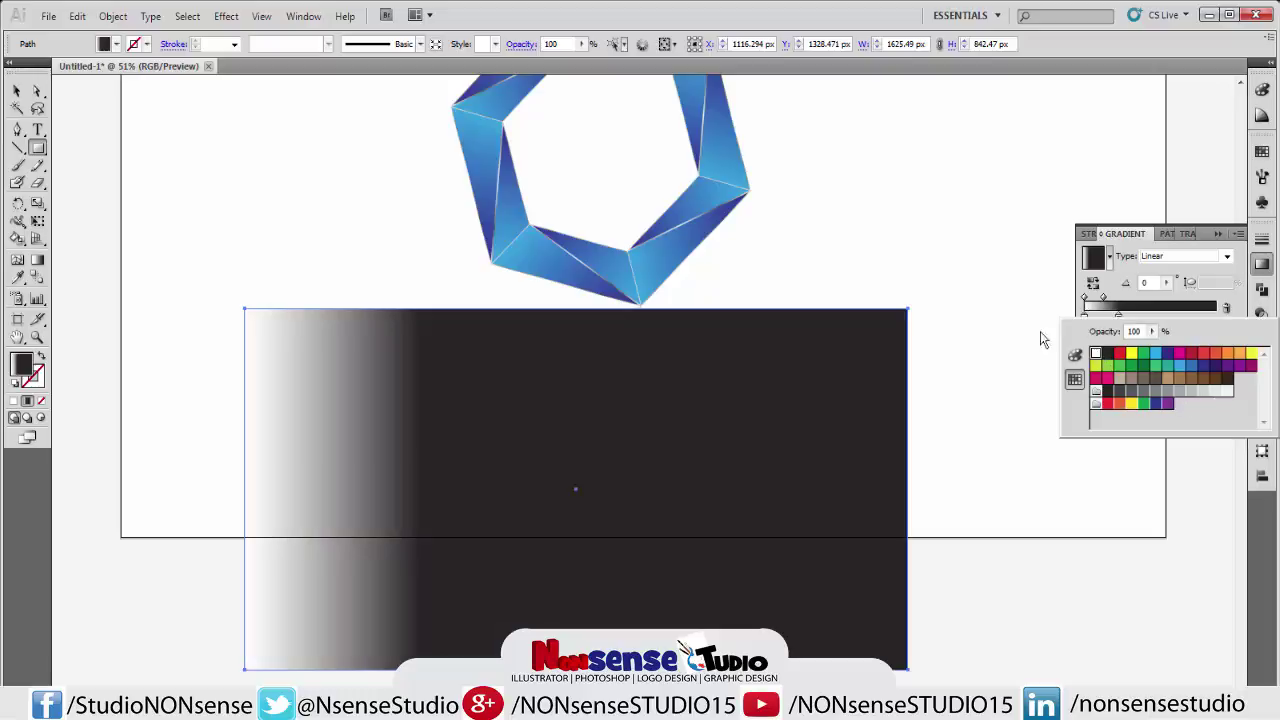
drag(1120, 318, 1216, 318)
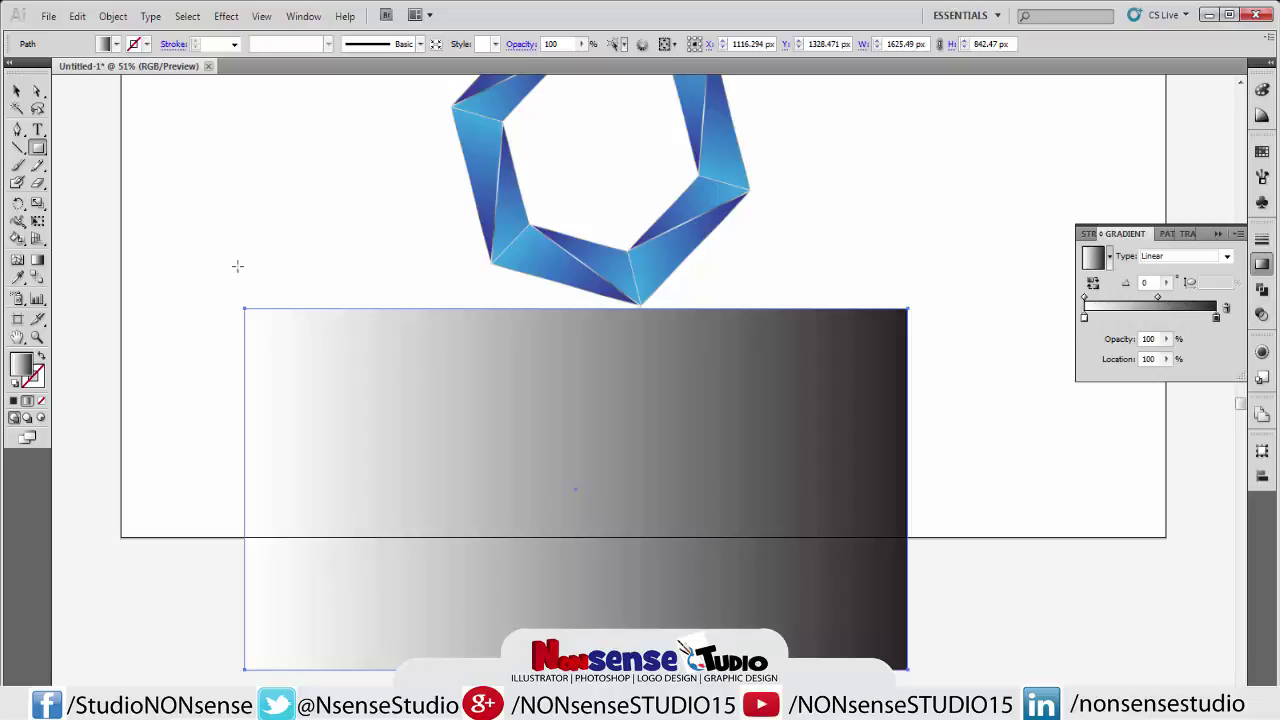
click(37, 259)
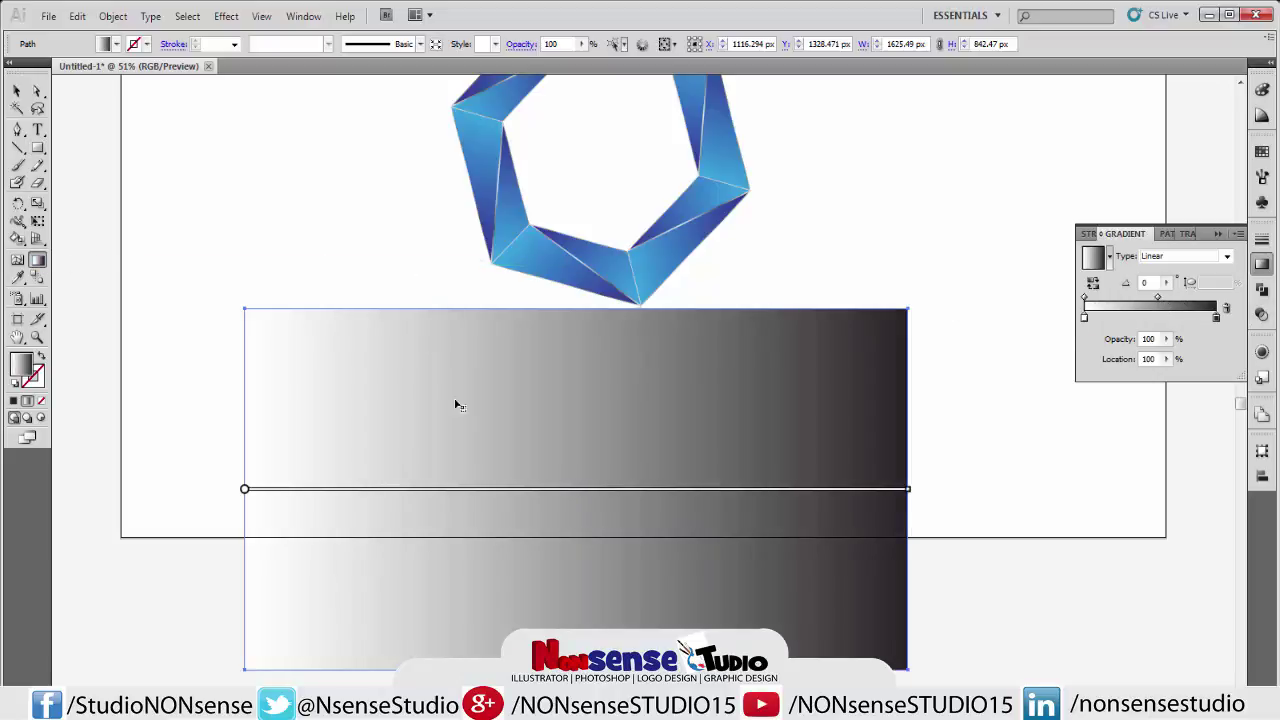
Run the gradient vertically at about −87°, light only along the rectangle's top edge.
drag(451, 291, 460, 554)
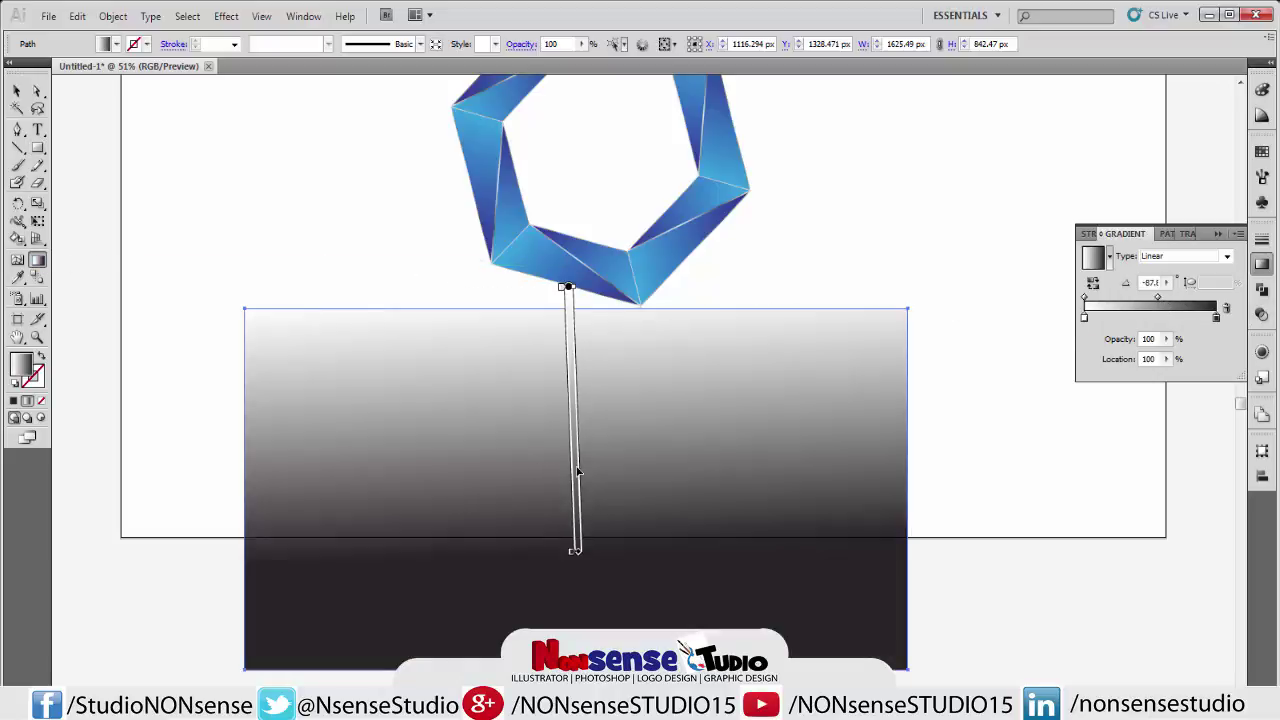
drag(578, 472, 574, 306)
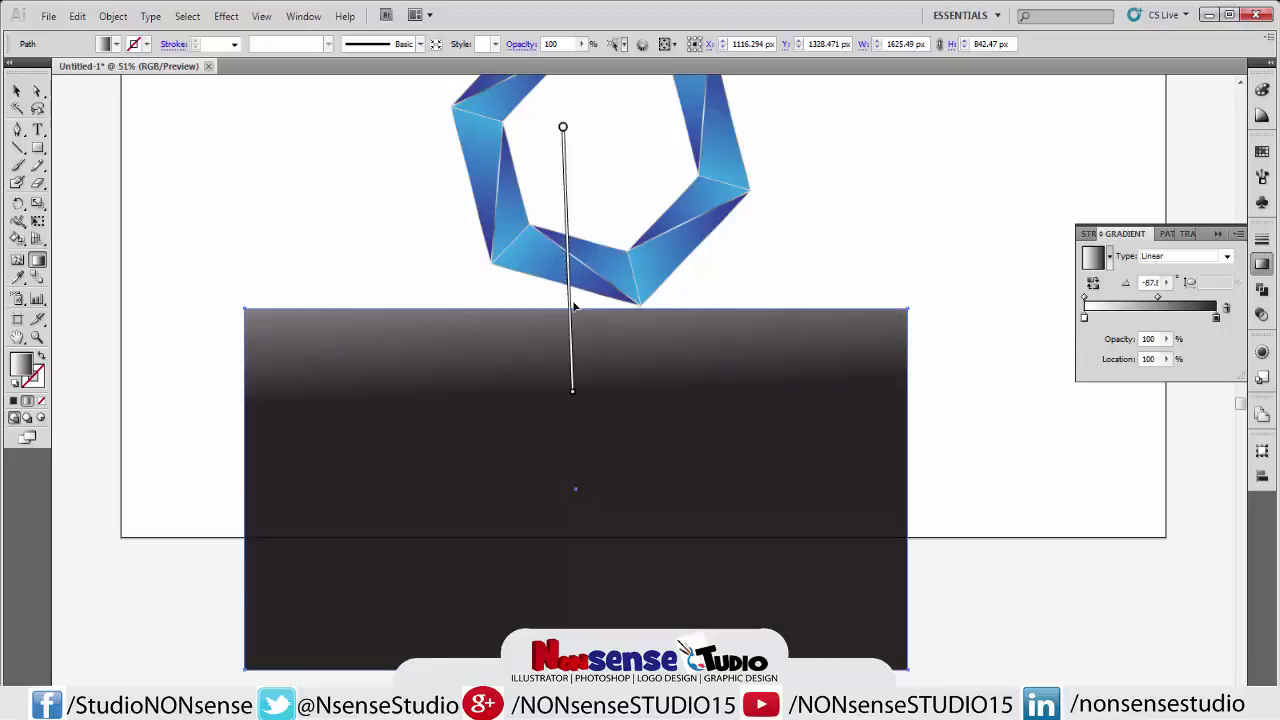
click(1218, 233)
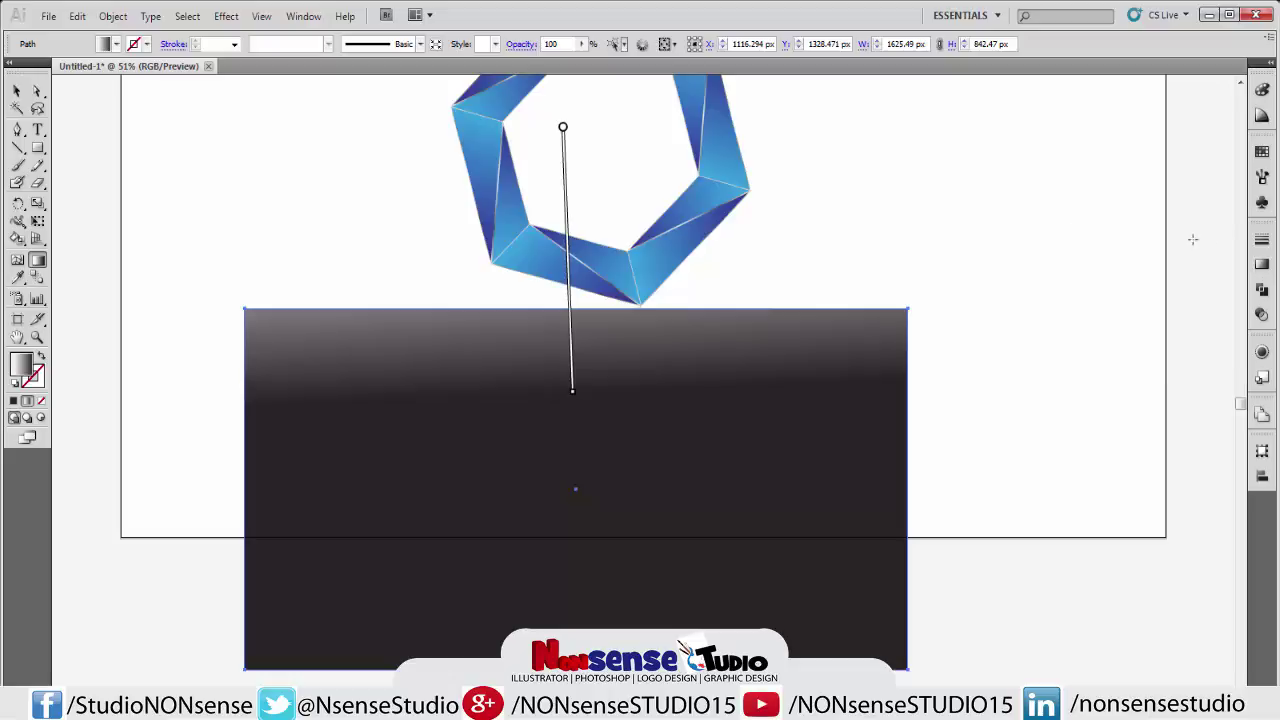
click(17, 91)
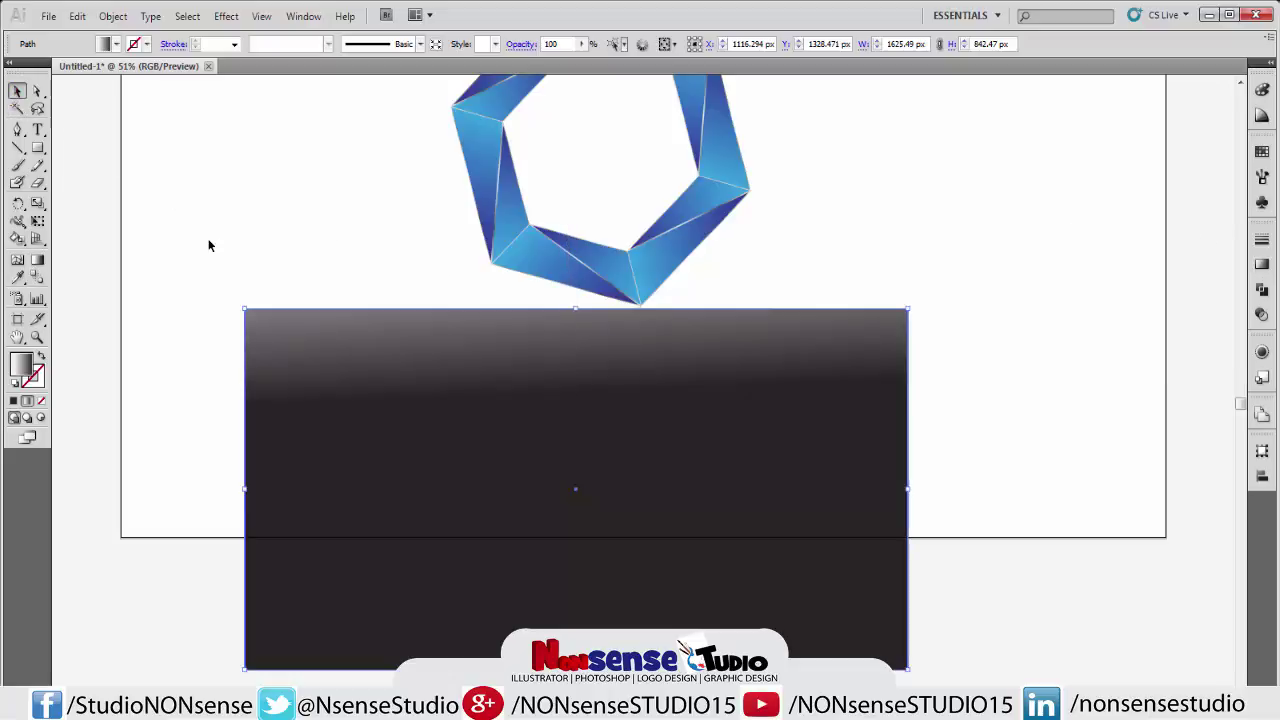
Turn the gradient rectangle into an opacity mask over the reflected ring.
drag(217, 357, 953, 488)
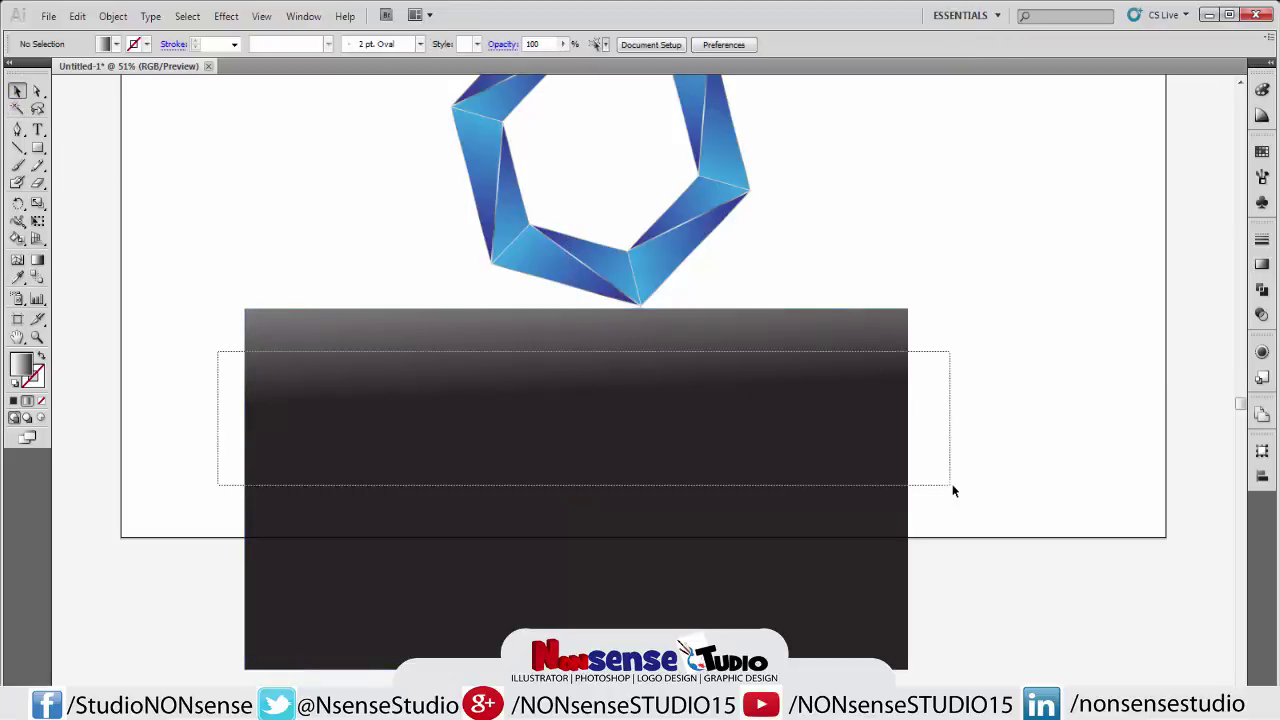
click(500, 51)
click(514, 57)
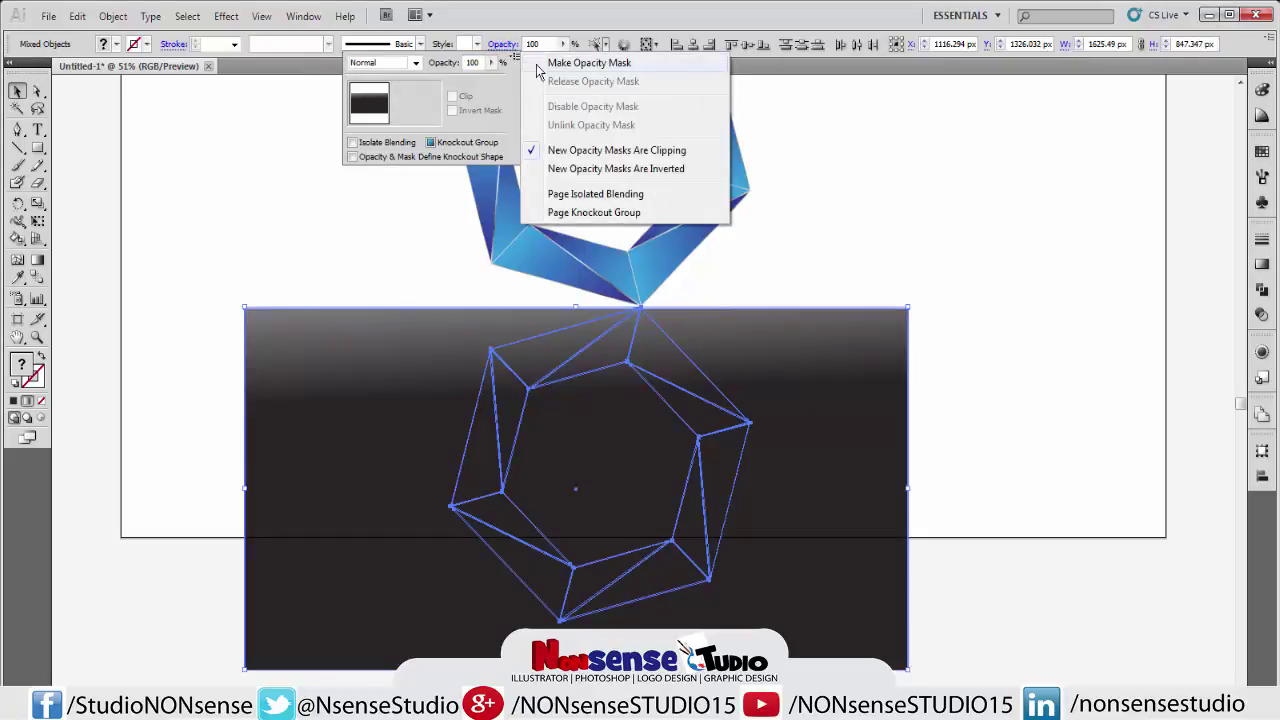
click(538, 63)
click(917, 176)
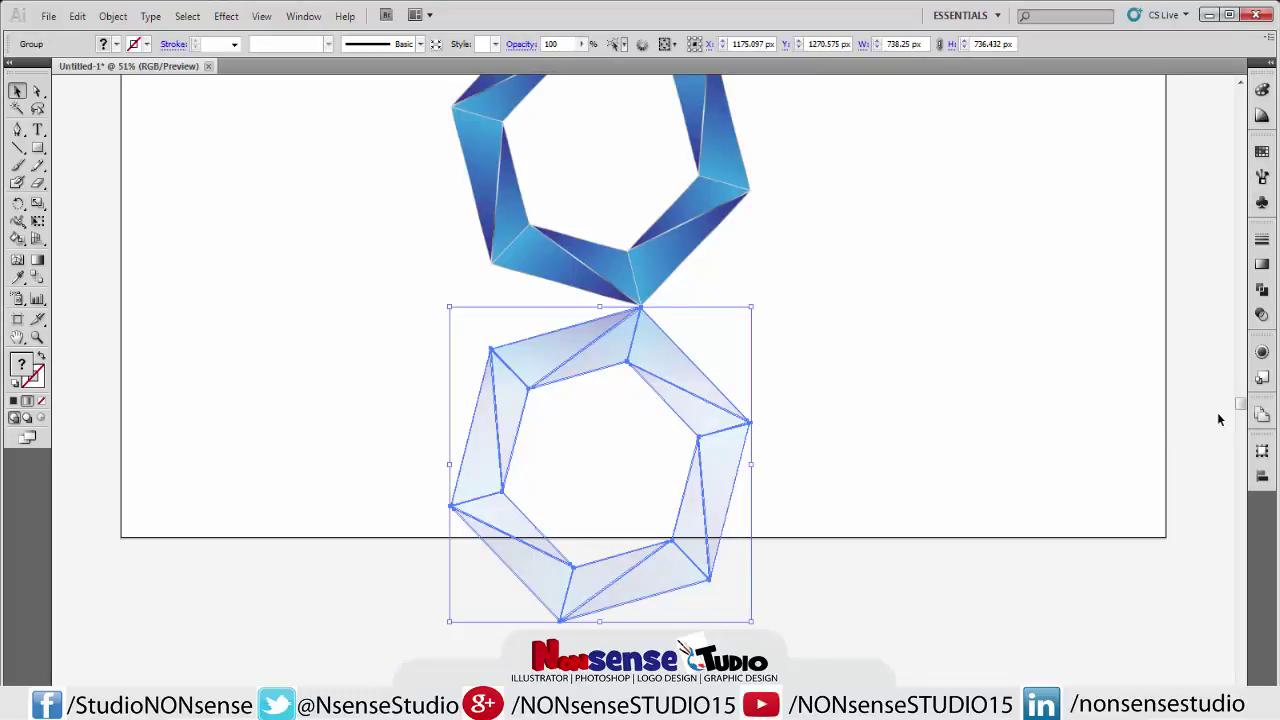
Group the original ring together with its faded reflection.
scroll(1229, 390, up, 3)
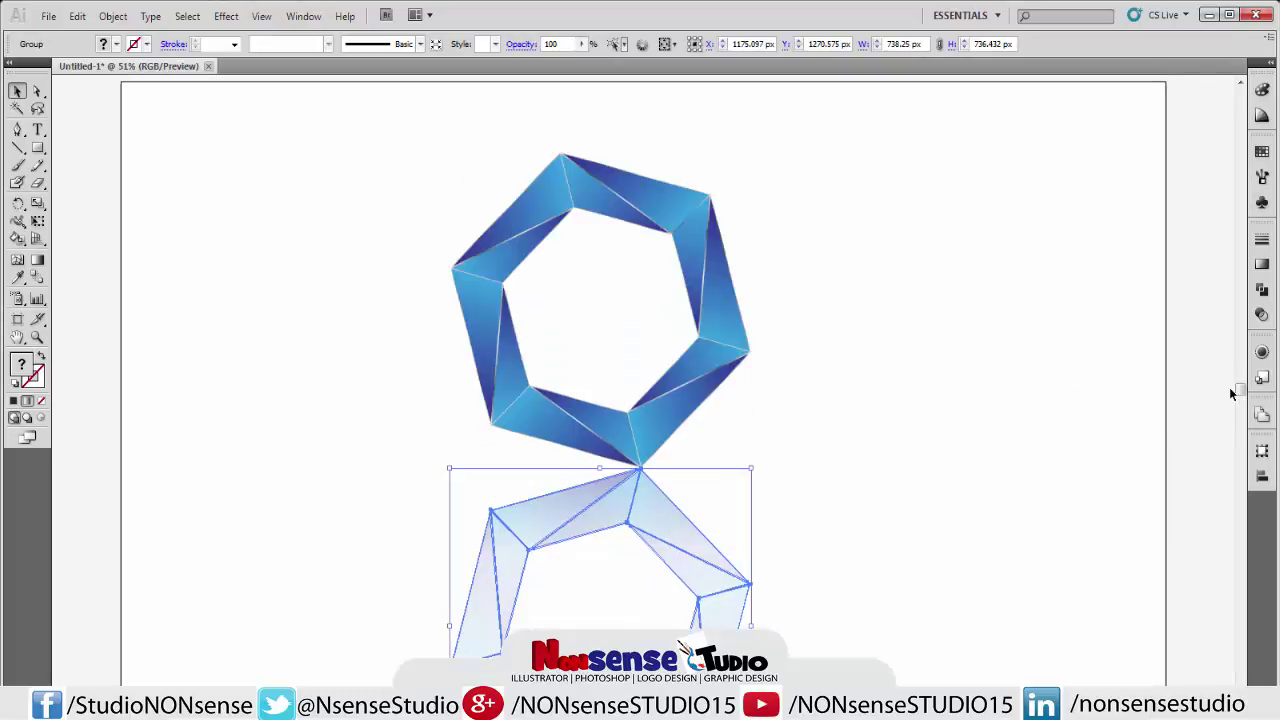
click(1211, 399)
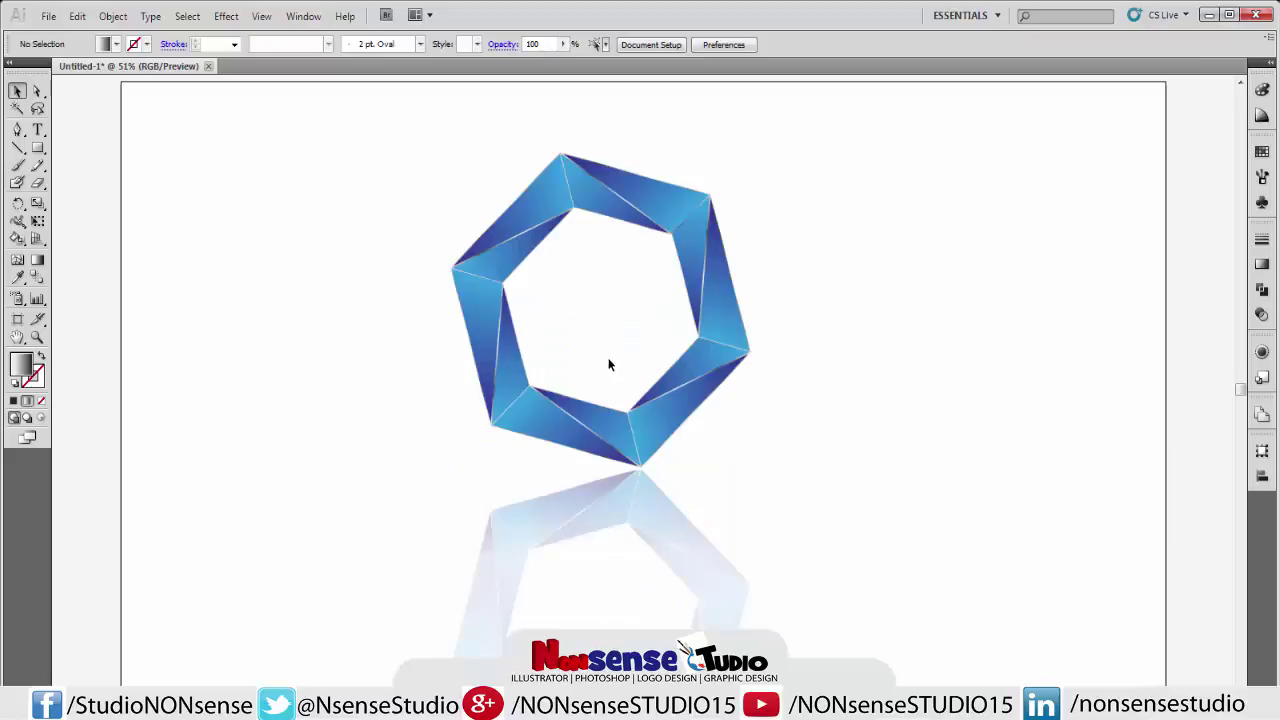
drag(590, 358, 683, 563)
right_click(637, 504)
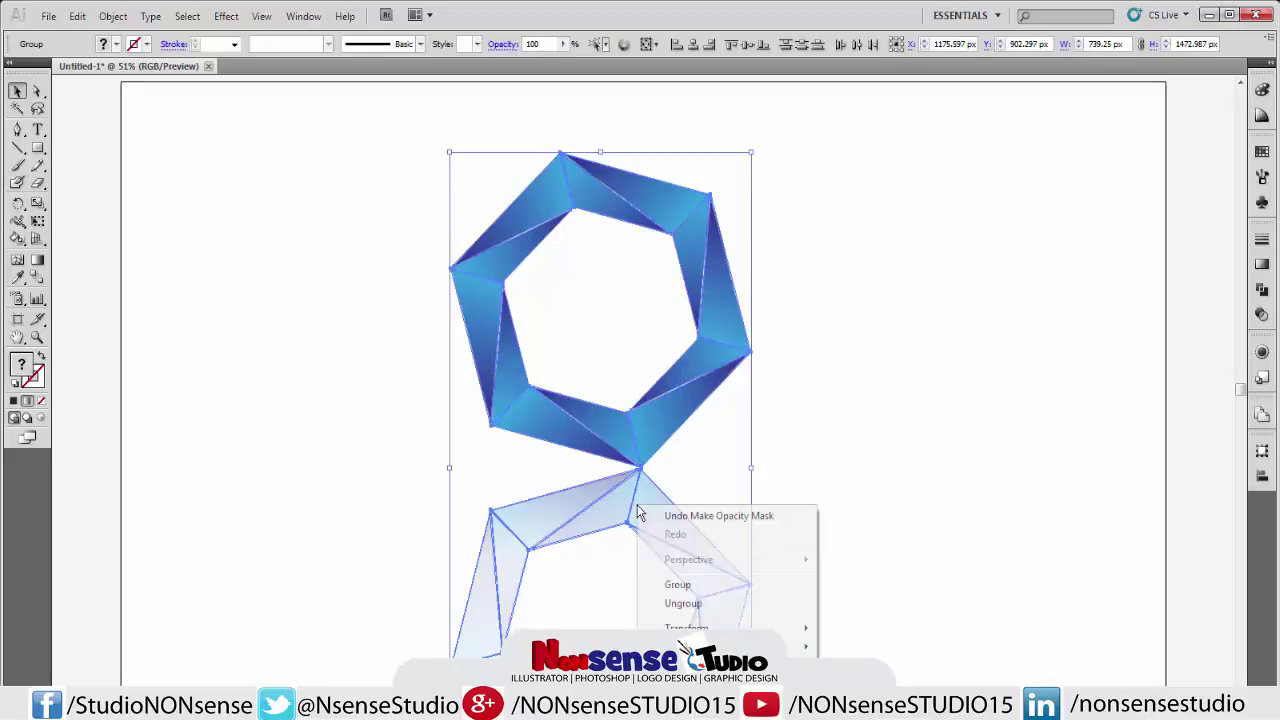
click(677, 586)
Draw a 2560 × 1440 px rectangle spanning the artboard from corner to corner.
click(869, 563)
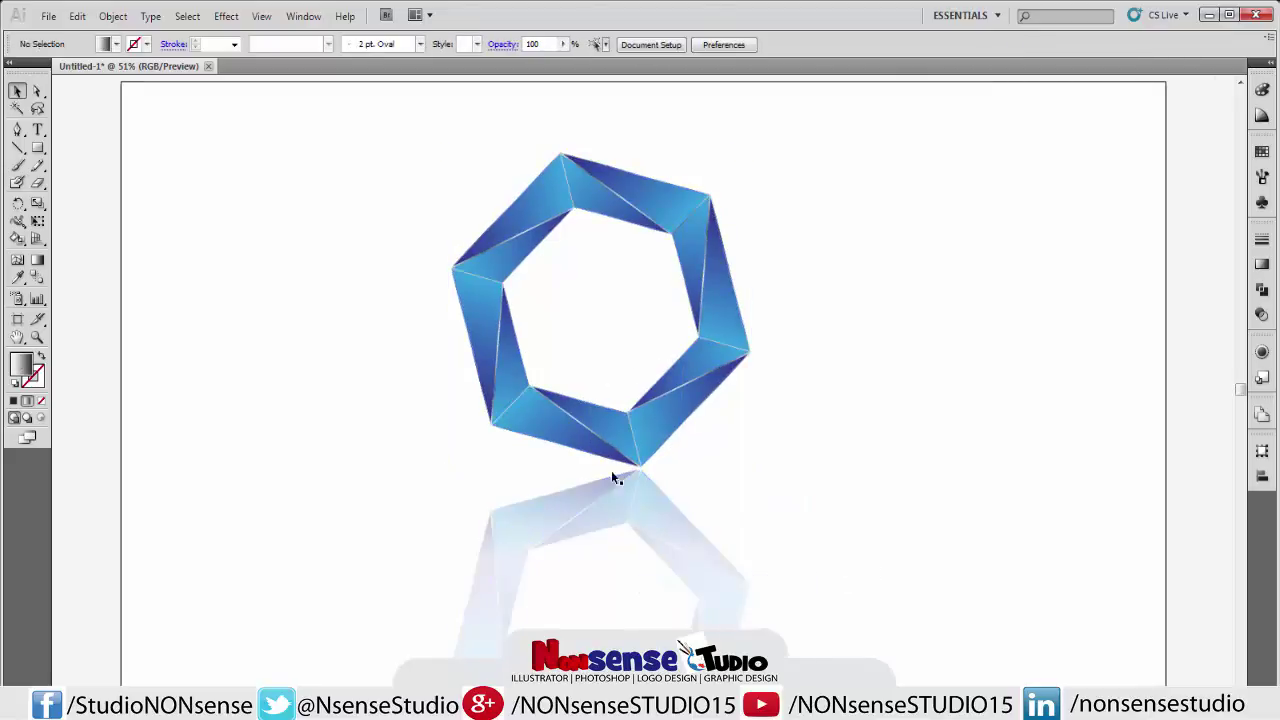
click(37, 148)
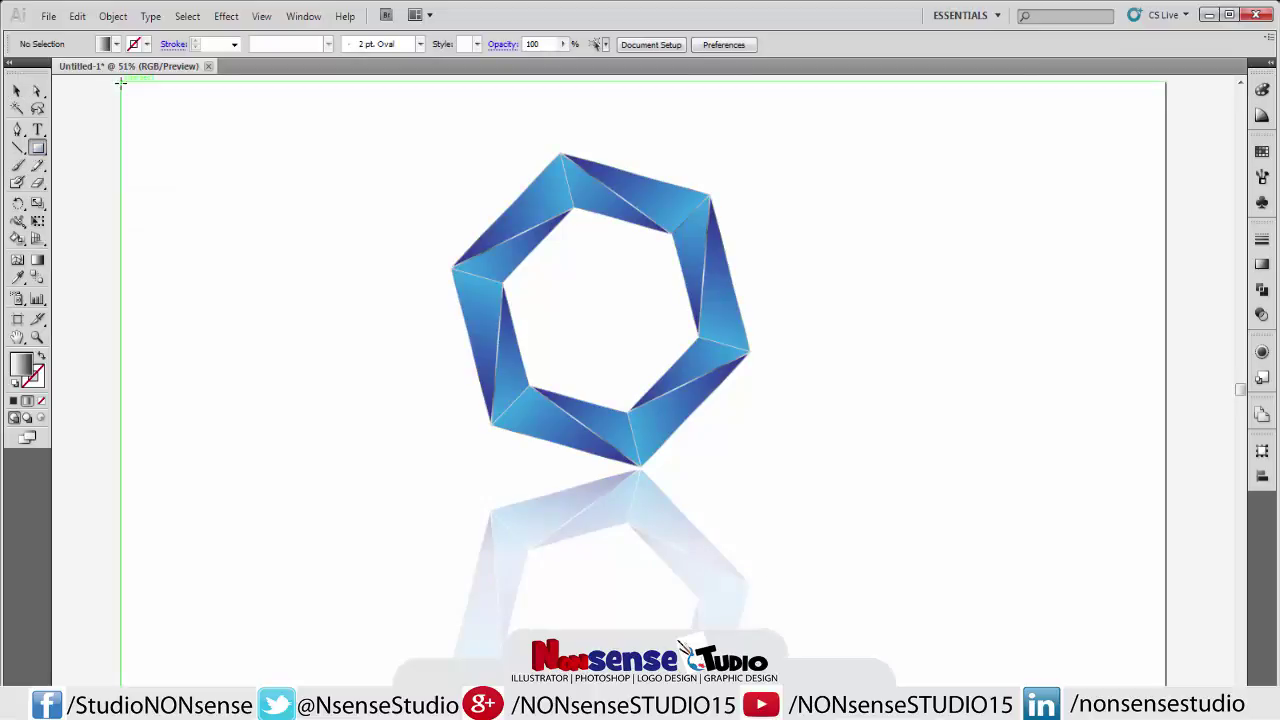
drag(121, 82, 773, 481)
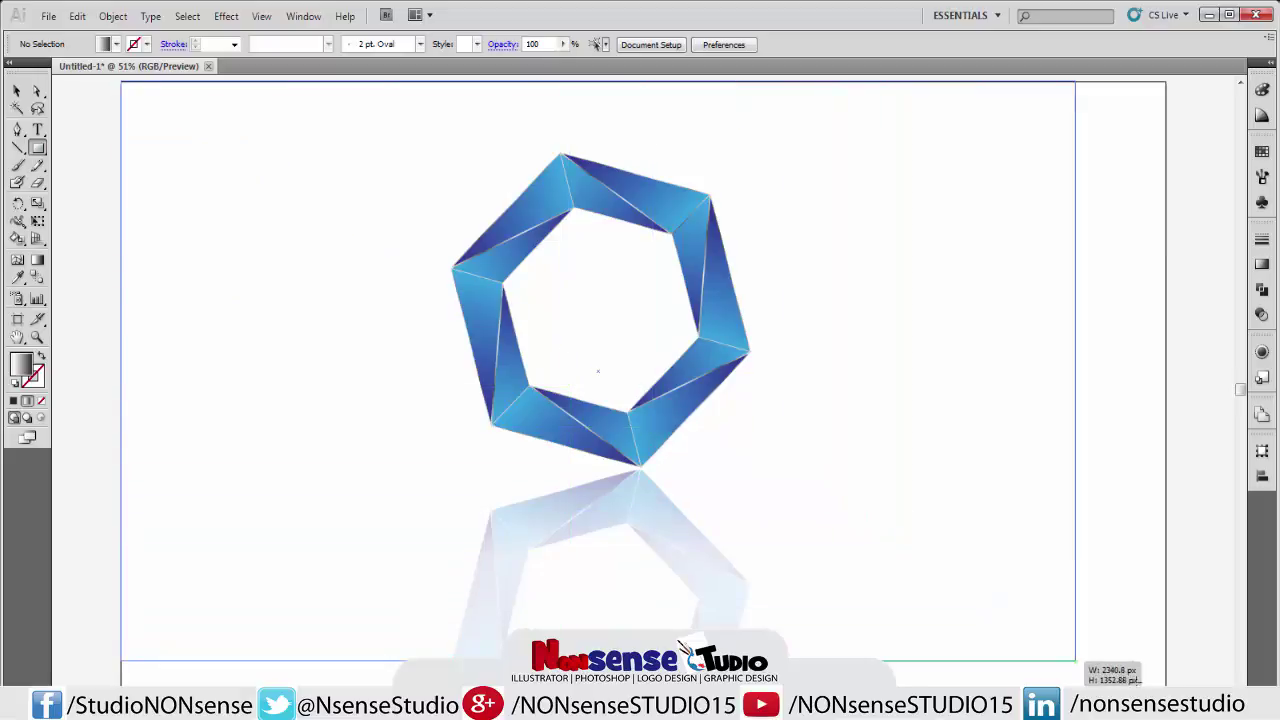
drag(773, 481, 1165, 698)
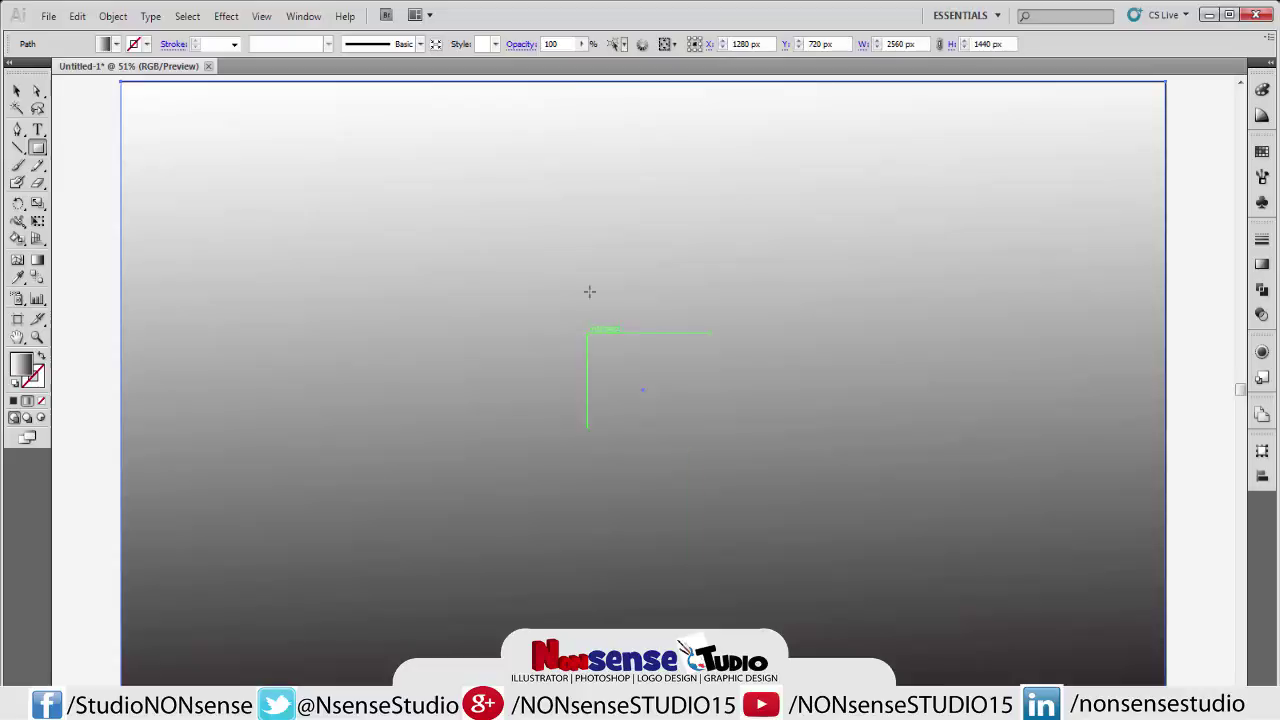
click(116, 45)
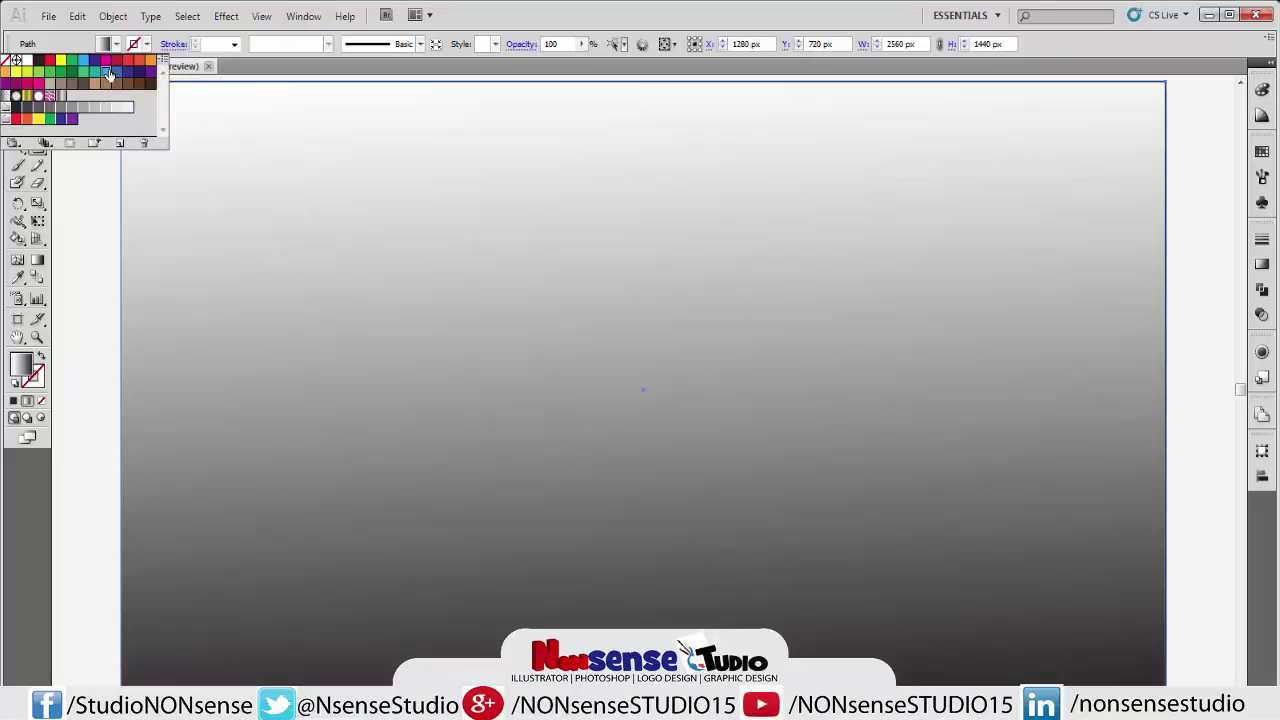
Fill the artboard rectangle with light blue and lower its opacity to 53%.
click(105, 72)
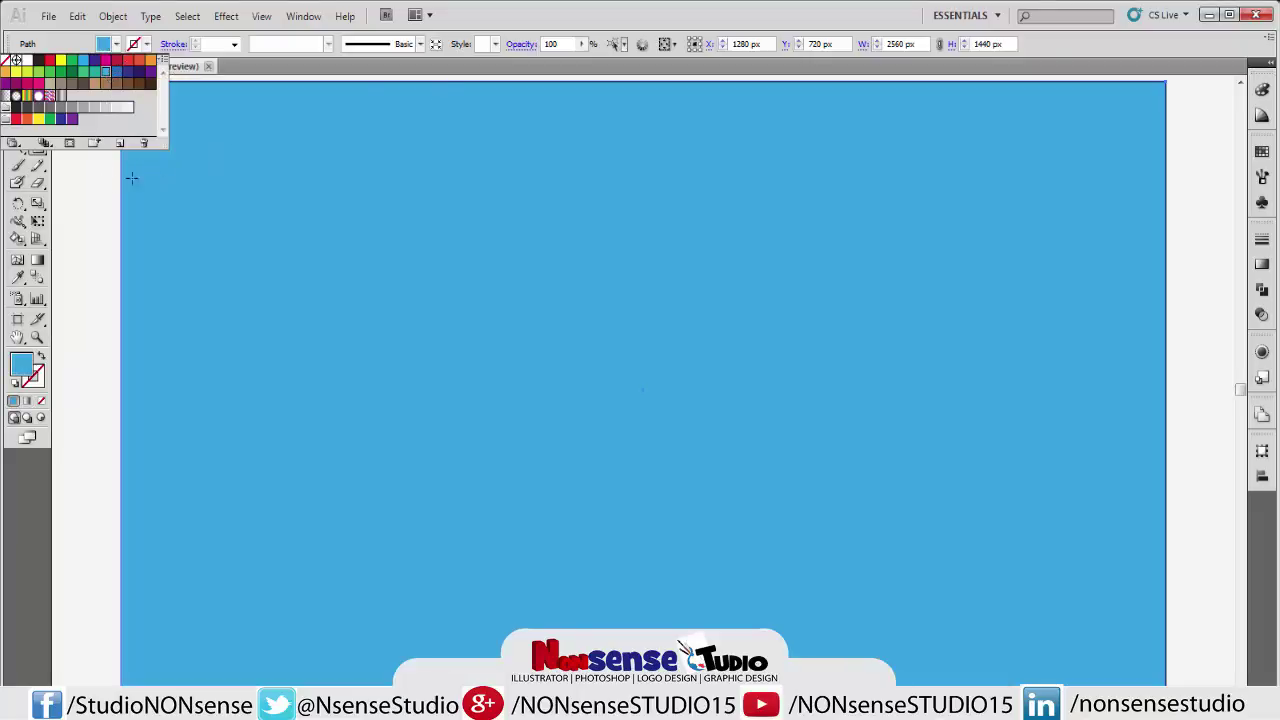
click(17, 91)
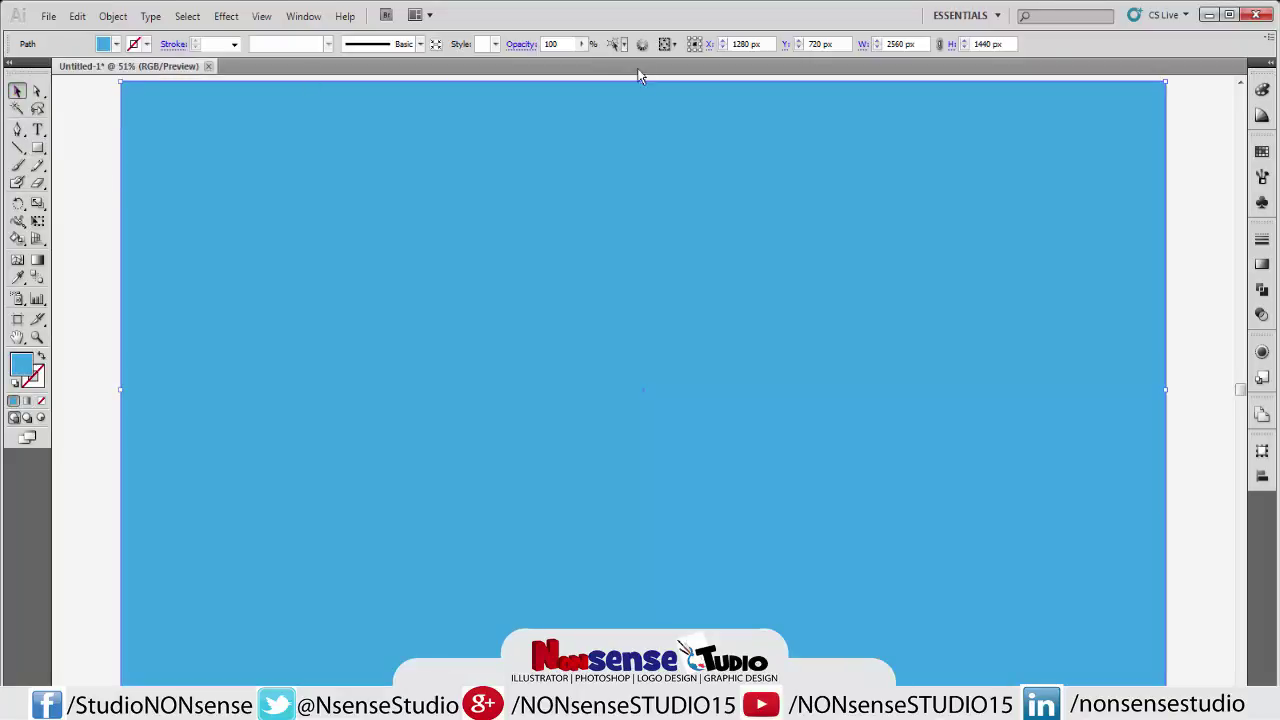
click(581, 44)
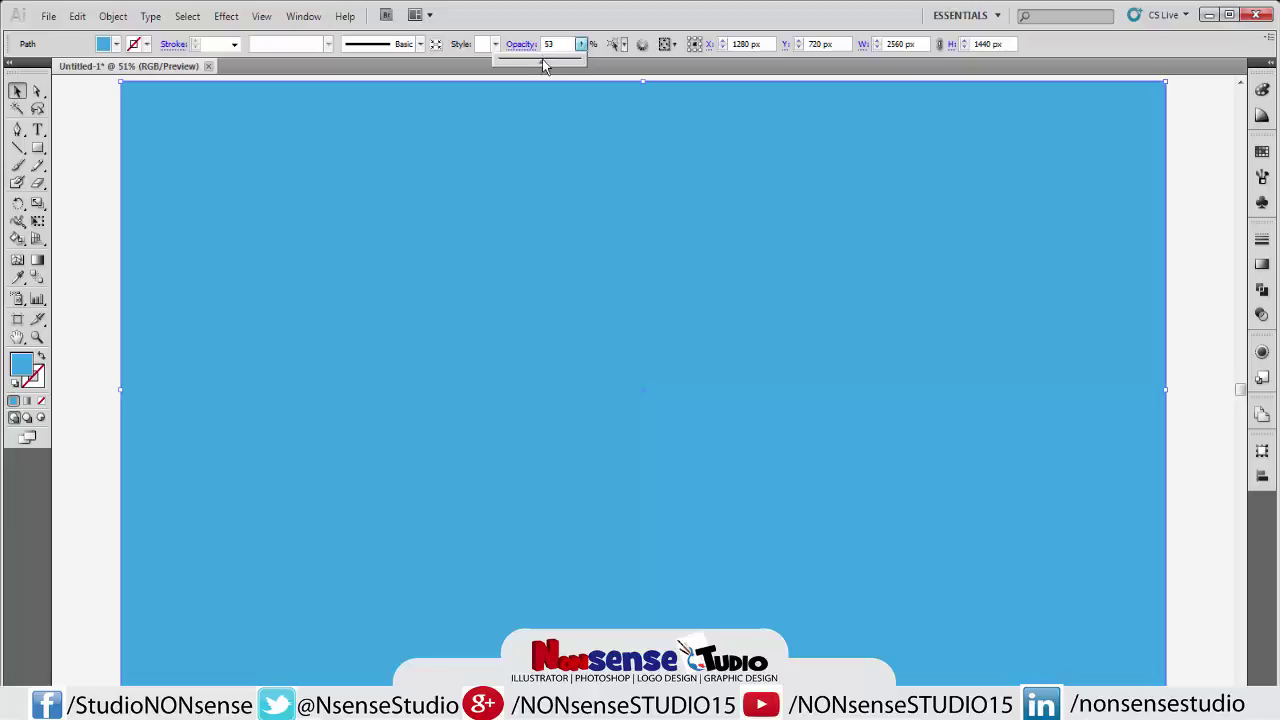
click(542, 60)
Send the light-blue rectangle behind the hexagon ring and its reflection, then deselect it.
right_click(441, 202)
mouse_move(486, 440)
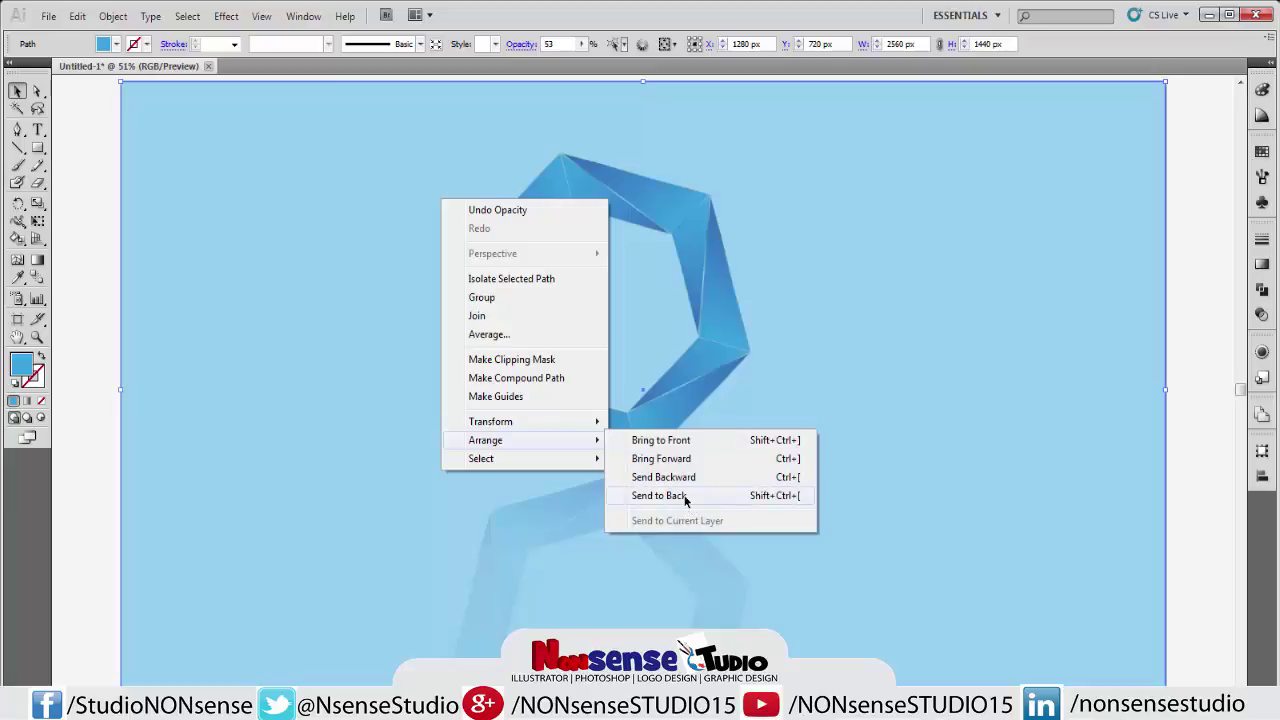
click(684, 497)
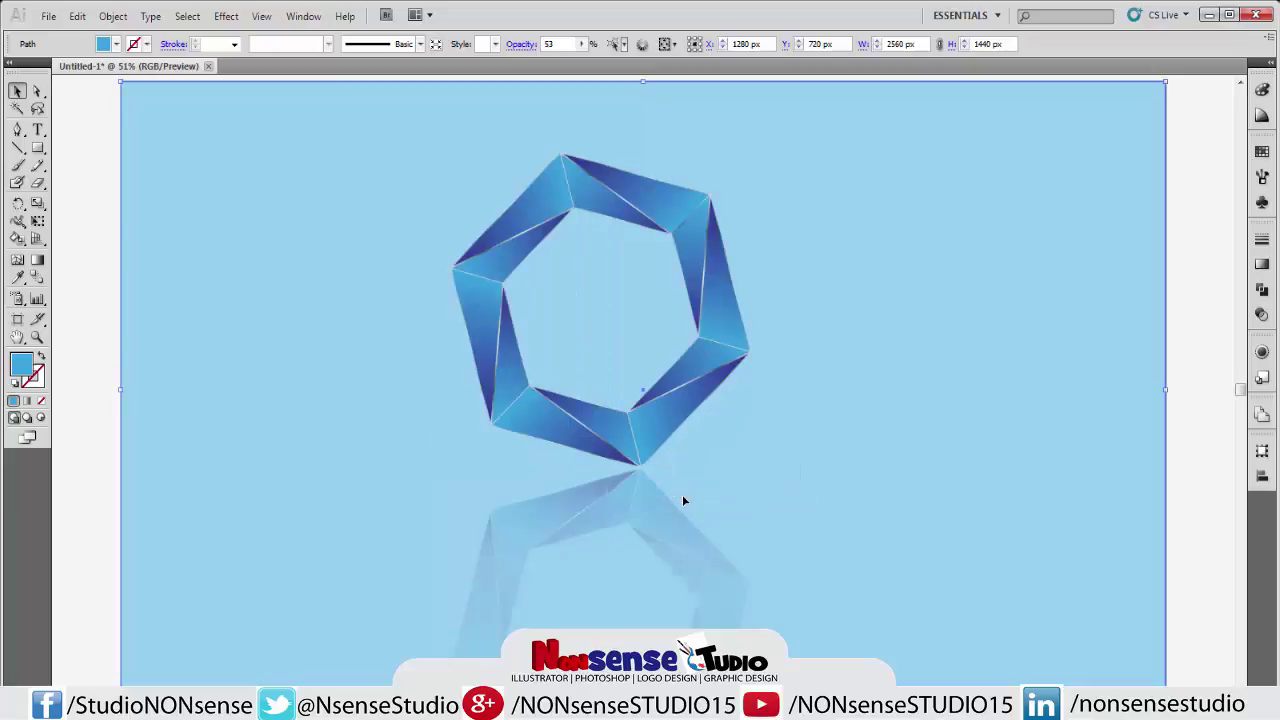
click(100, 153)
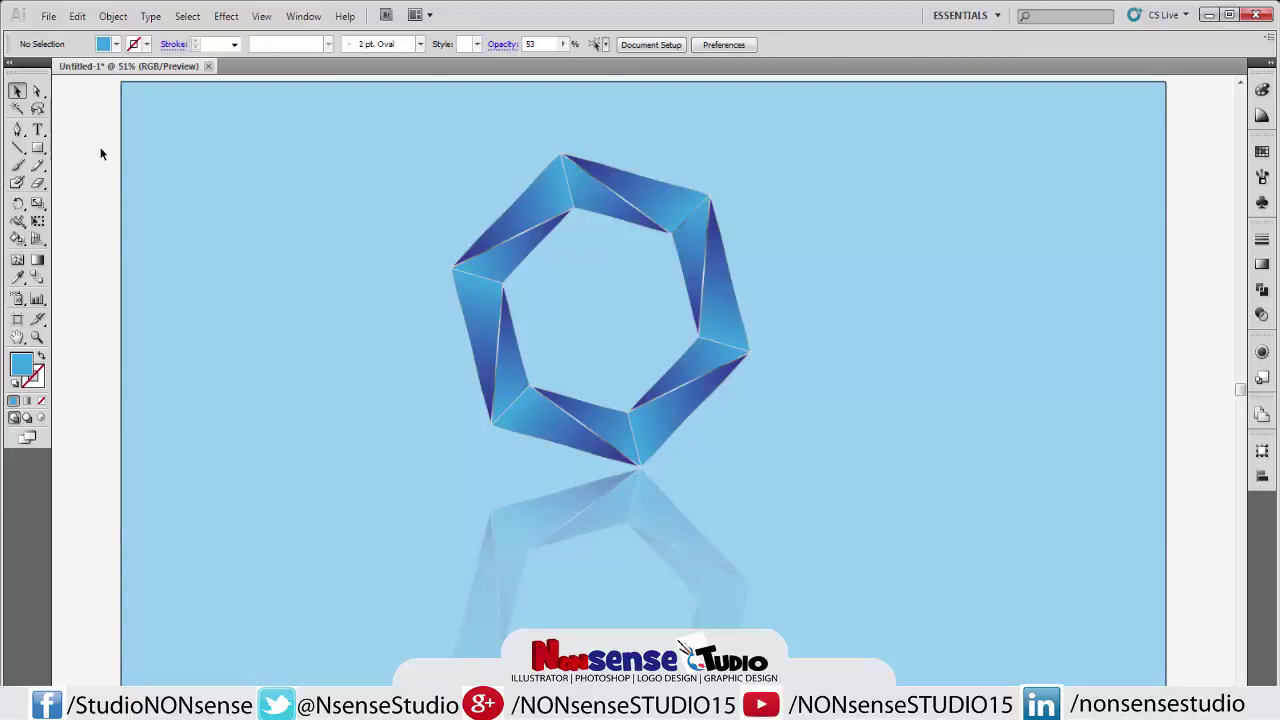